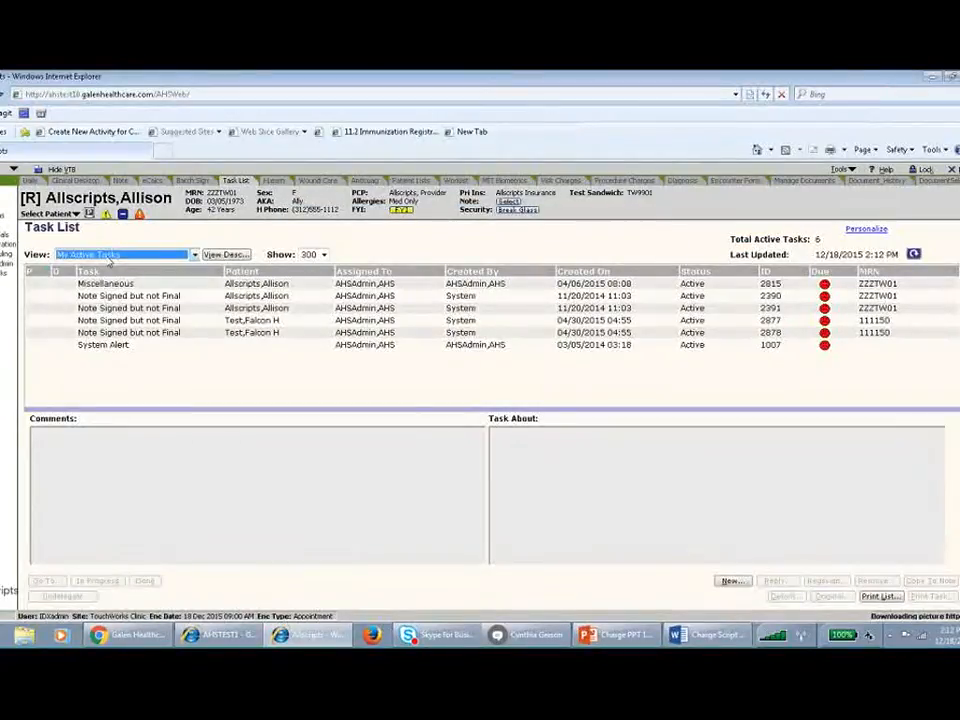
Show the current patient's active tasks, sort them newest first by creation date, and view the latest Submit Enc Form task's details.
left_click(110, 256)
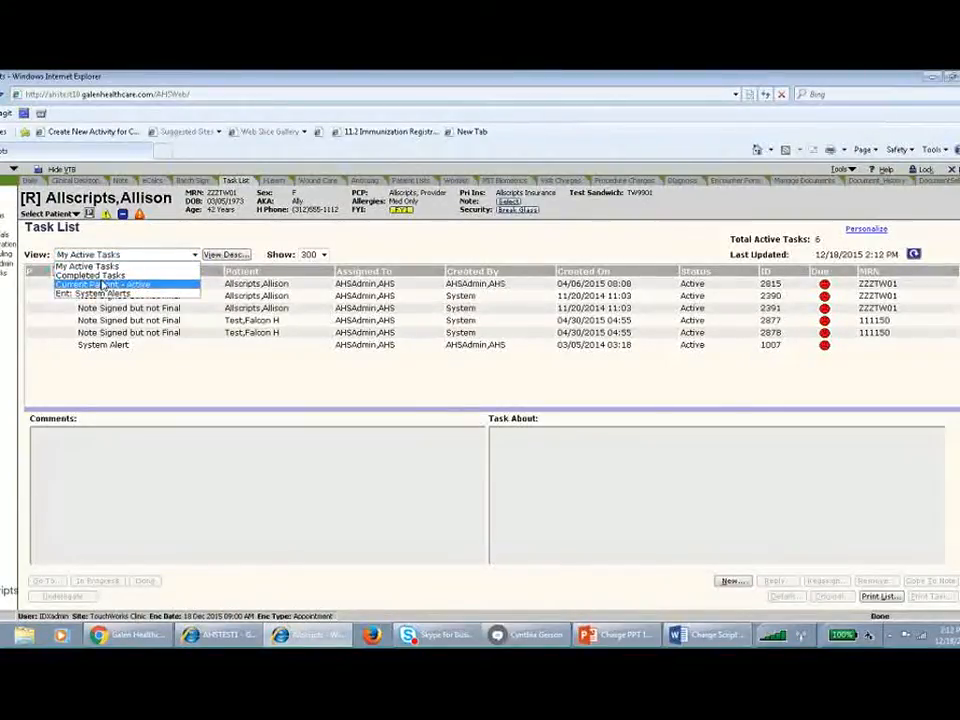
left_click(102, 284)
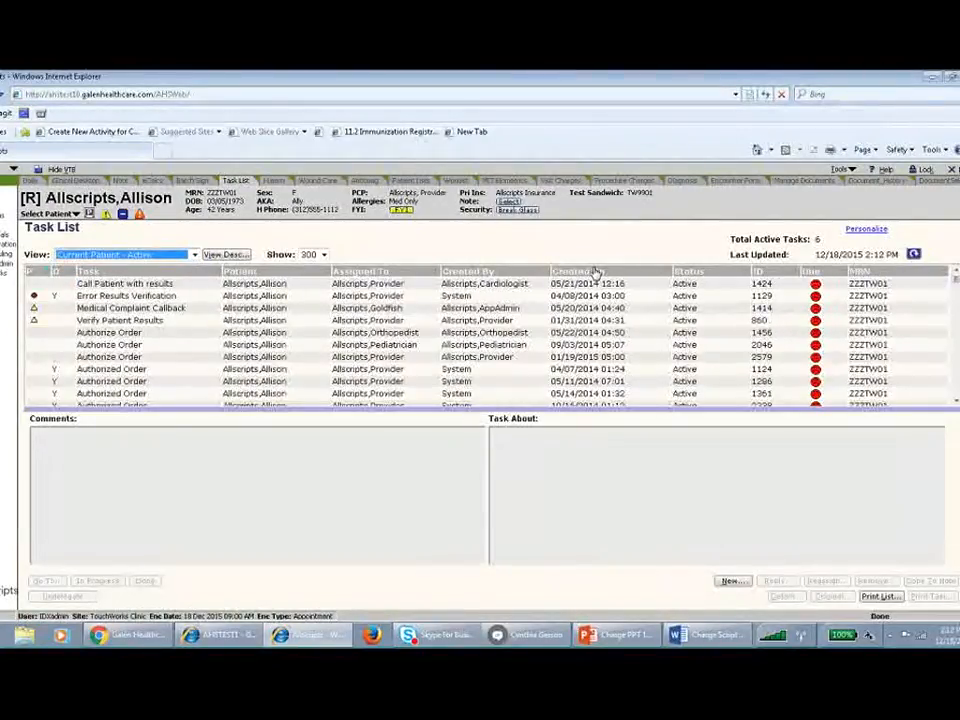
left_click(593, 271)
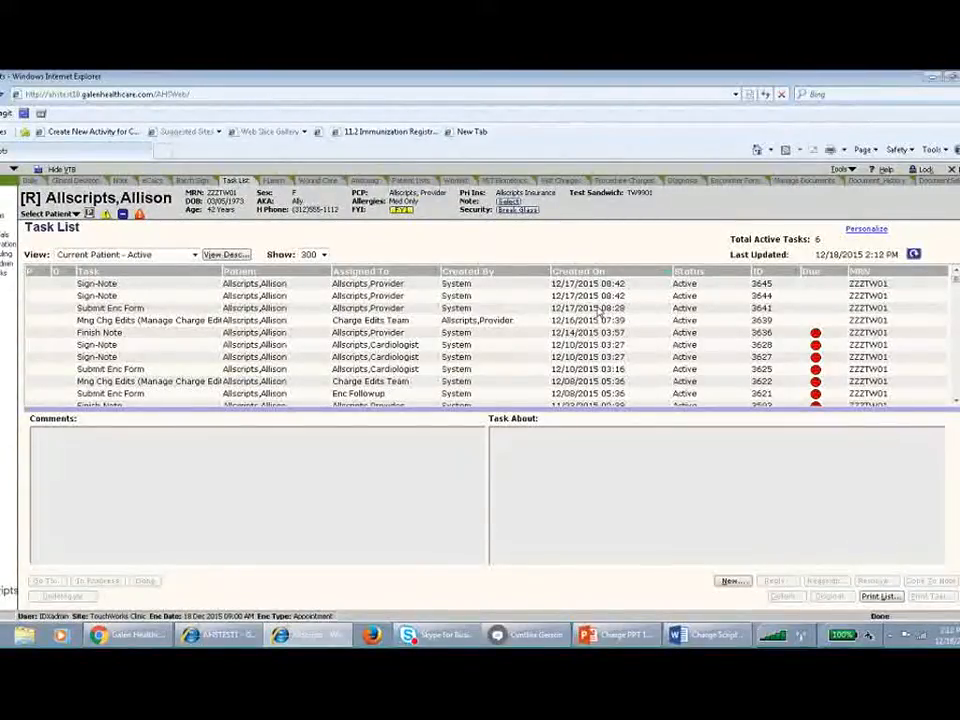
left_click(901, 307)
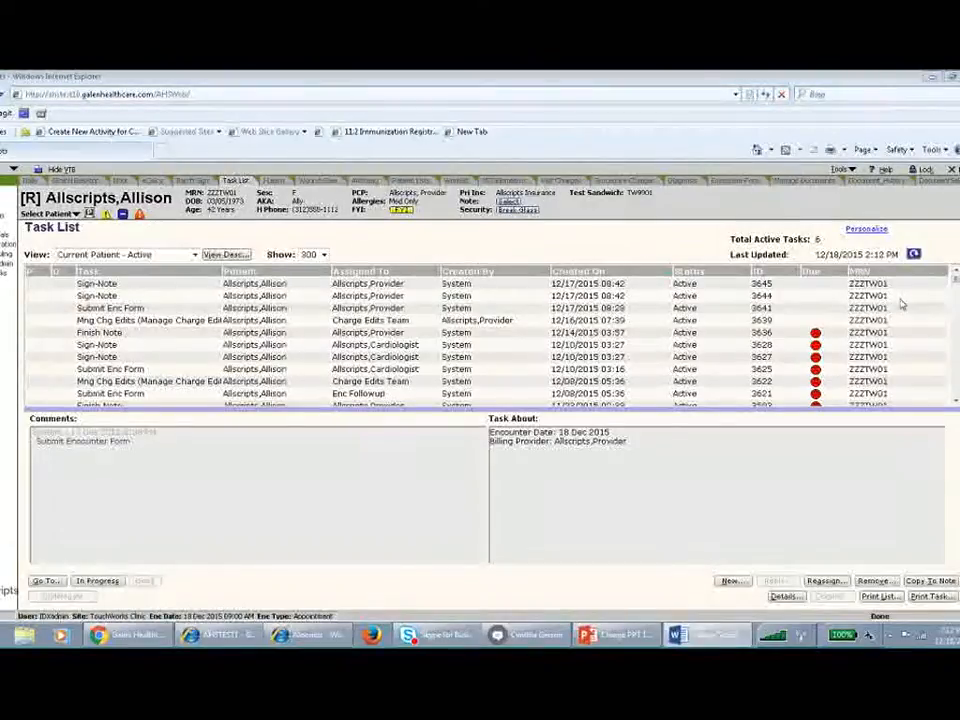
Open the 09:00 AM appointment's note and examine its review of systems, active problems, physical exam, assessment and encounter-posting option.
left_click(40, 186)
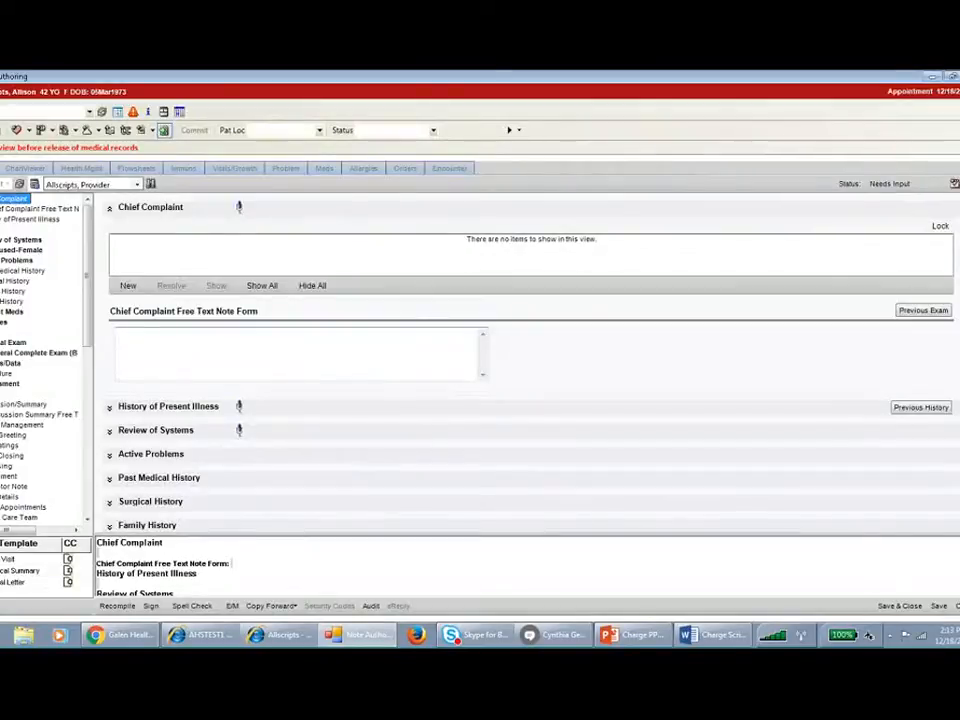
left_click(20, 240)
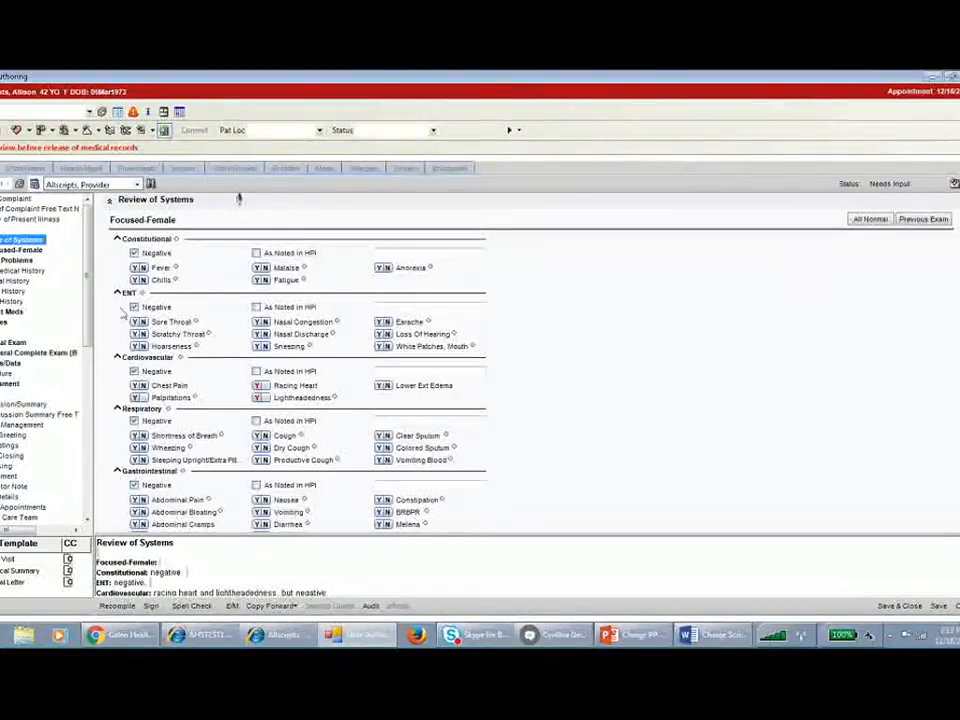
left_click(22, 260)
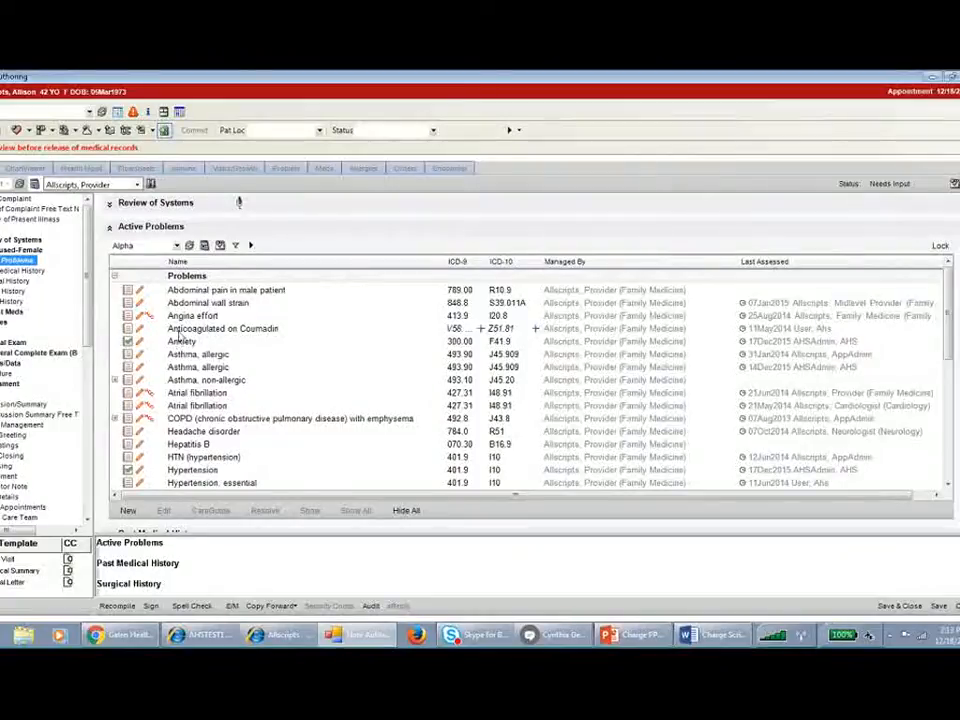
scroll(343, 378, "down", 2)
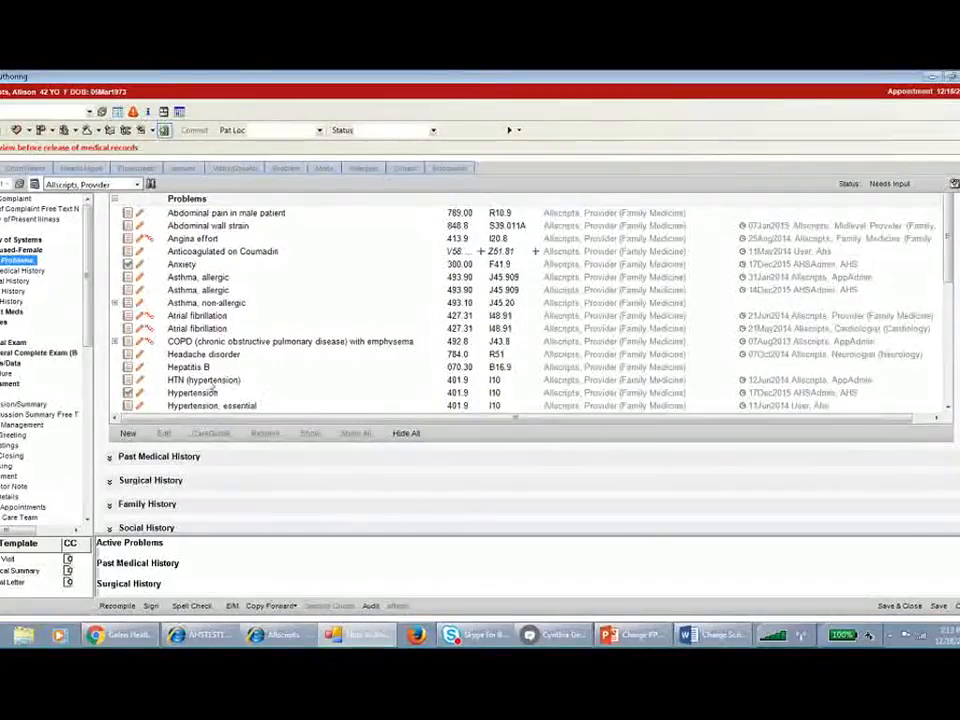
left_click_drag(947, 272, 928, 321)
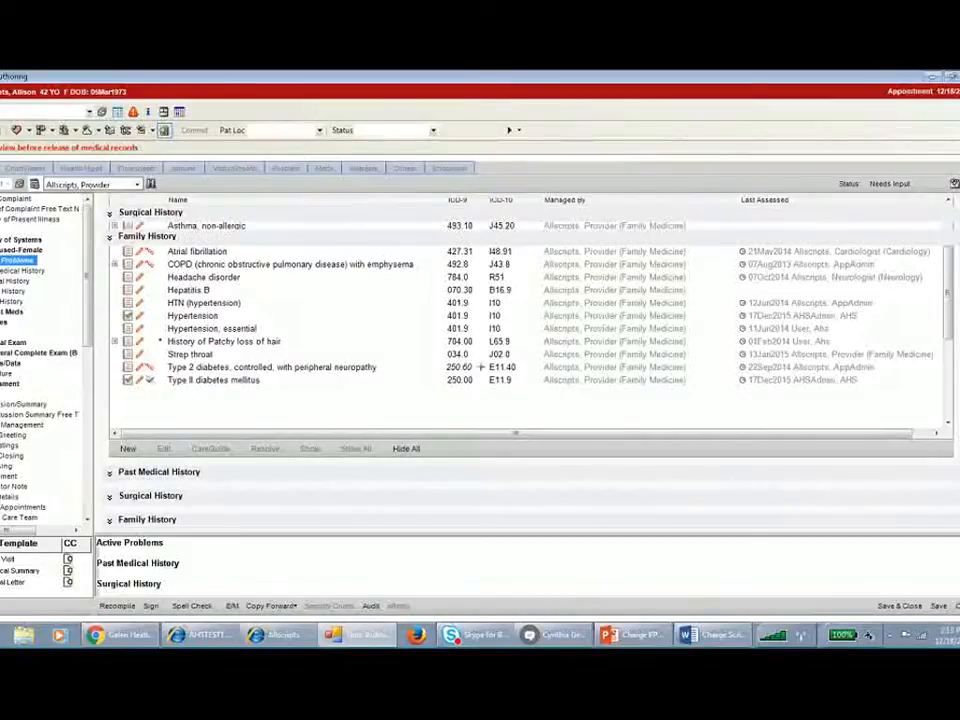
left_click(14, 343)
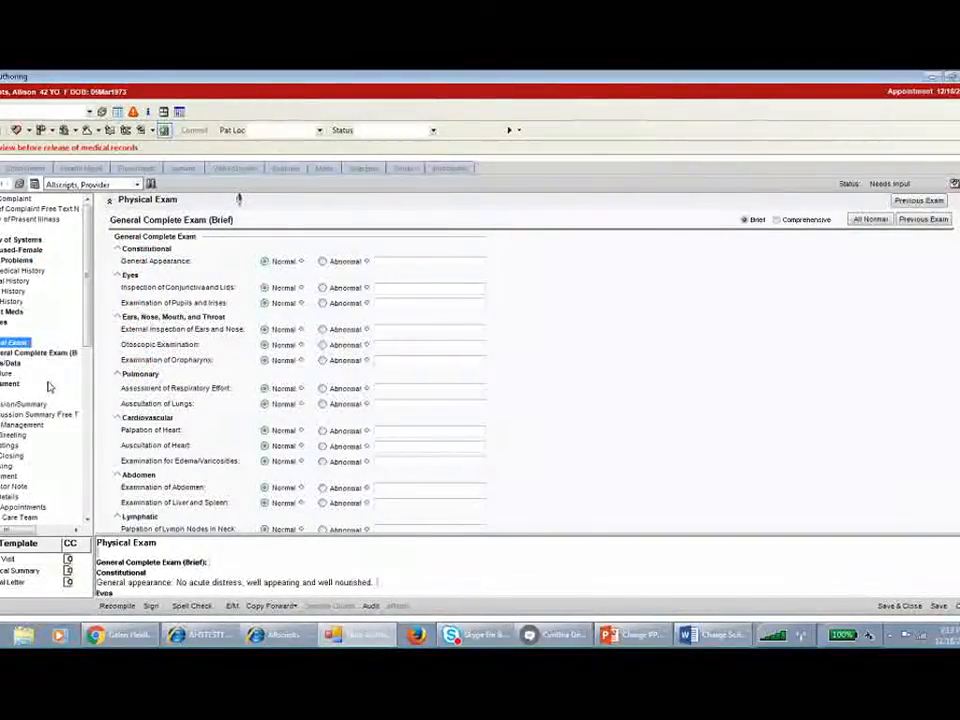
left_click(12, 386)
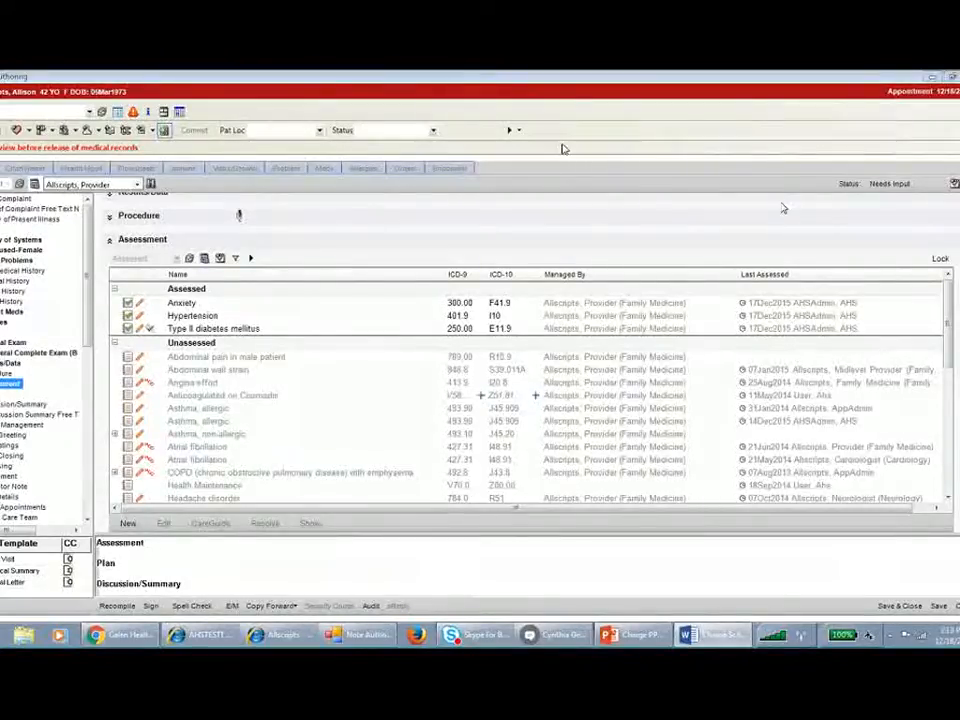
left_click(518, 132)
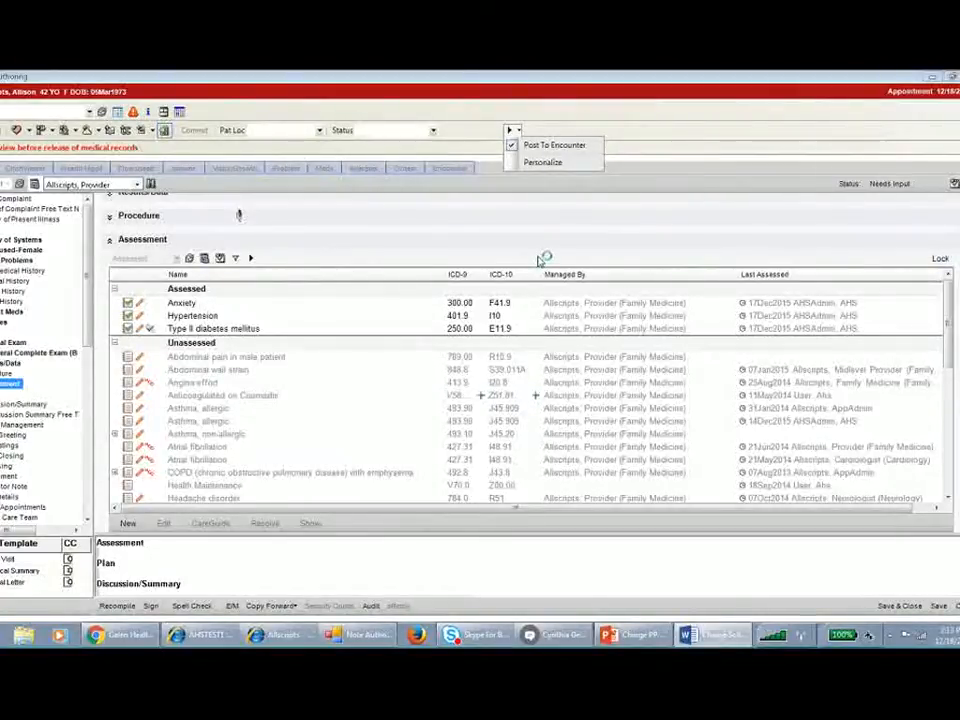
In the E/M coder, override HPI to Extended and Prob Risk to Level 3, recalculate, and accept the 99214 charge.
left_click(231, 606)
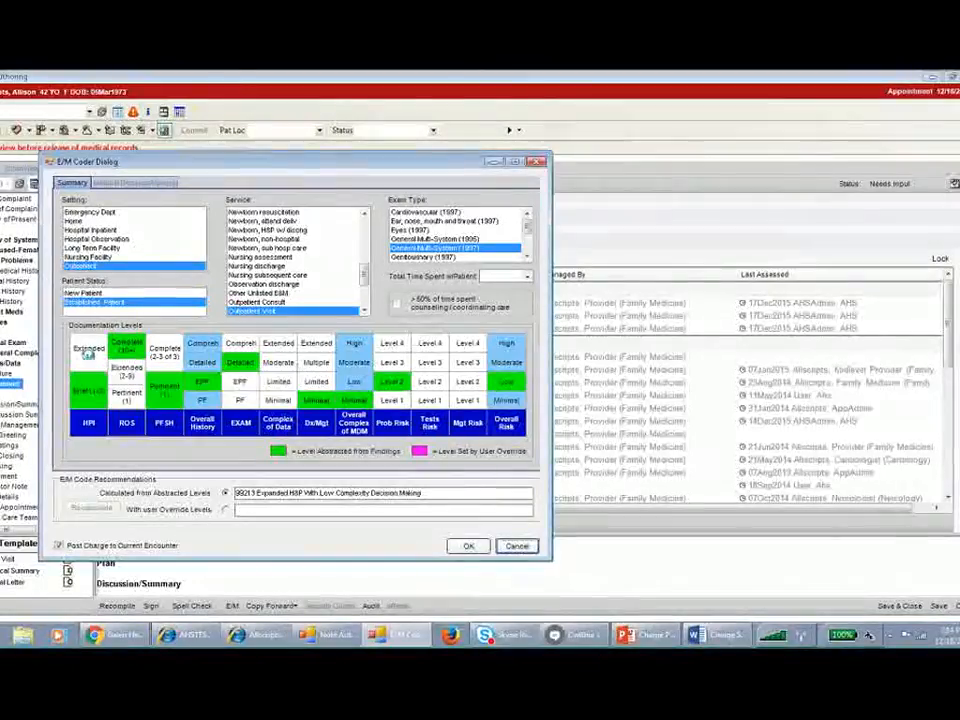
left_click(89, 352)
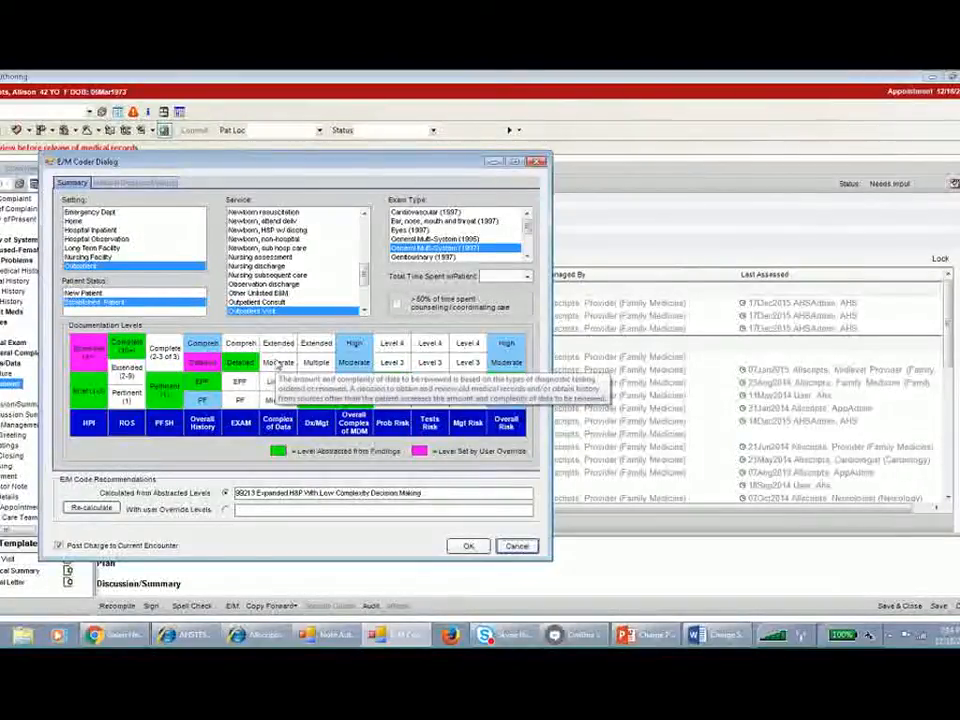
left_click(392, 362)
left_click(88, 509)
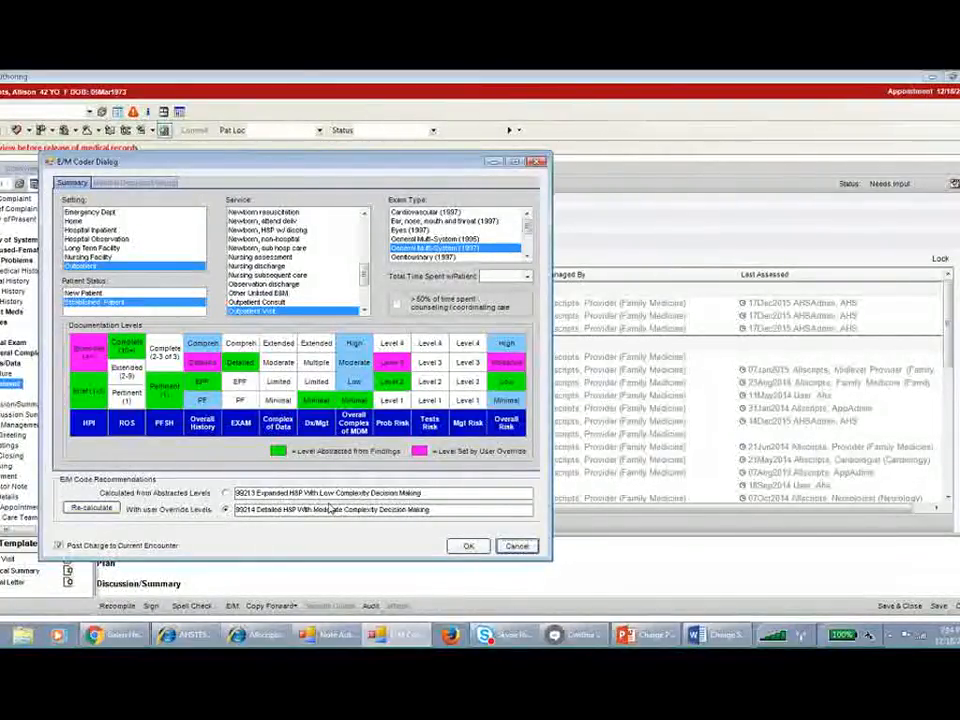
key("alt+Tab")
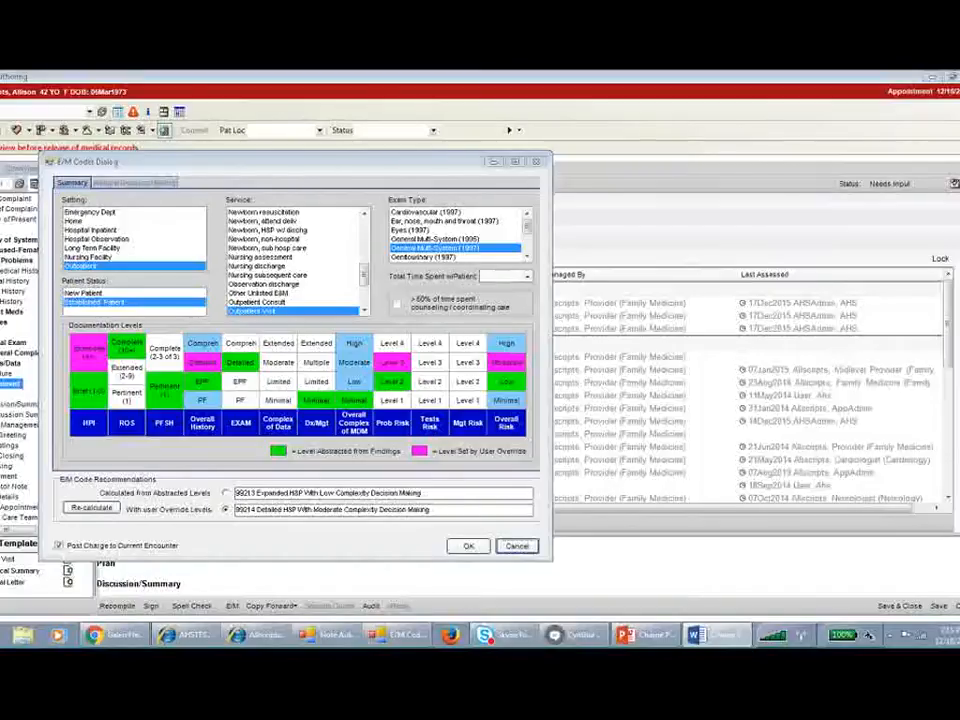
left_click(460, 546)
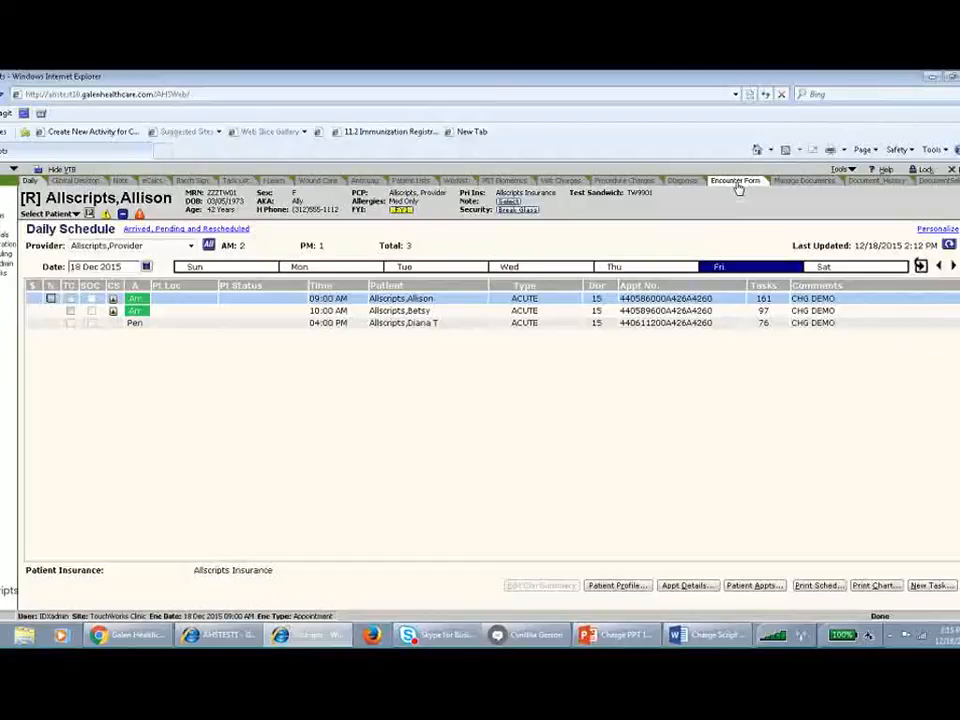
Open the encounter form and remove the 99213 office visit charge.
left_click(701, 190)
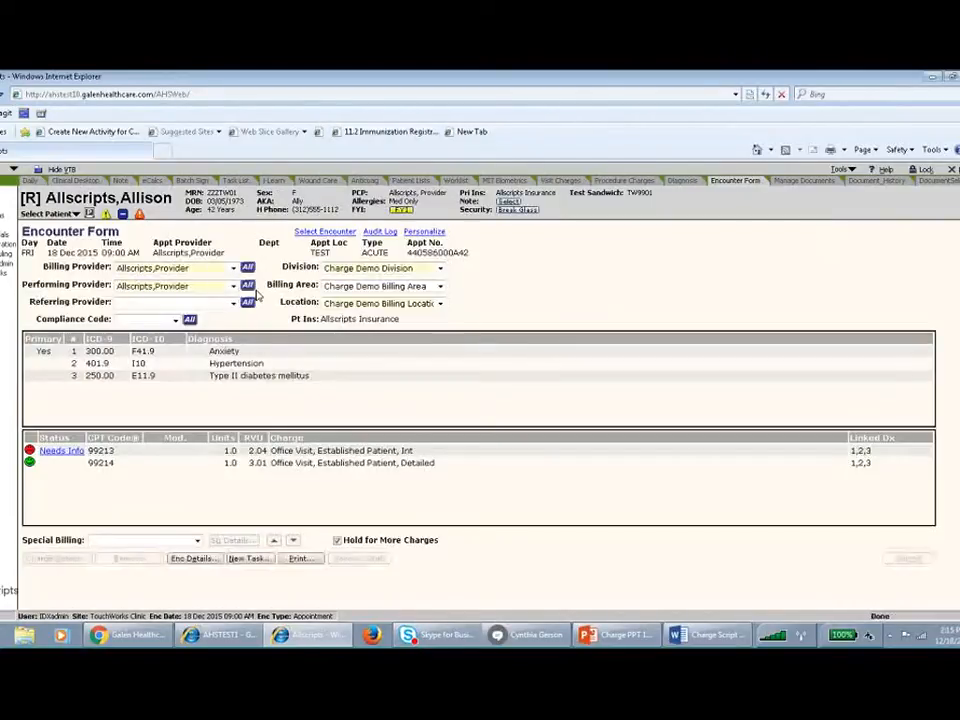
left_click(122, 461)
left_click(111, 450)
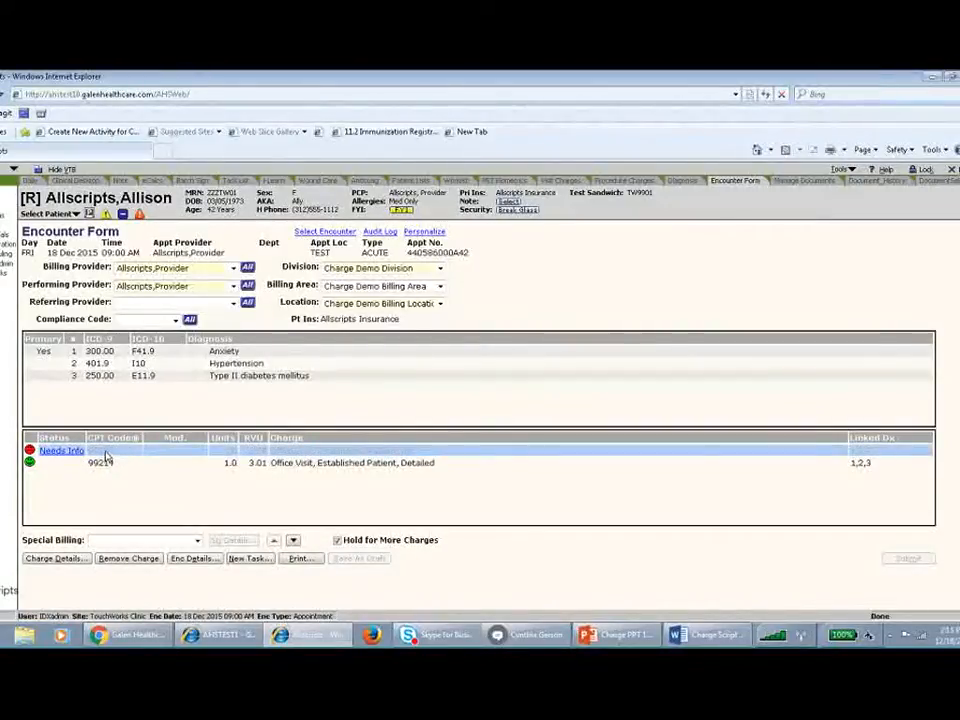
right_click(107, 454)
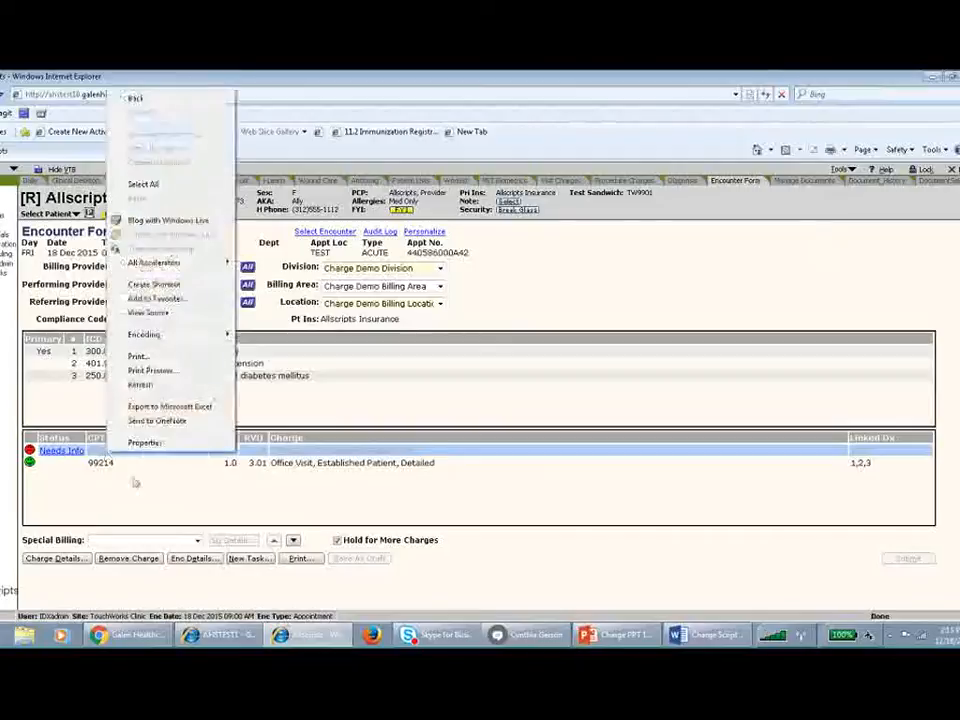
left_click(400, 463)
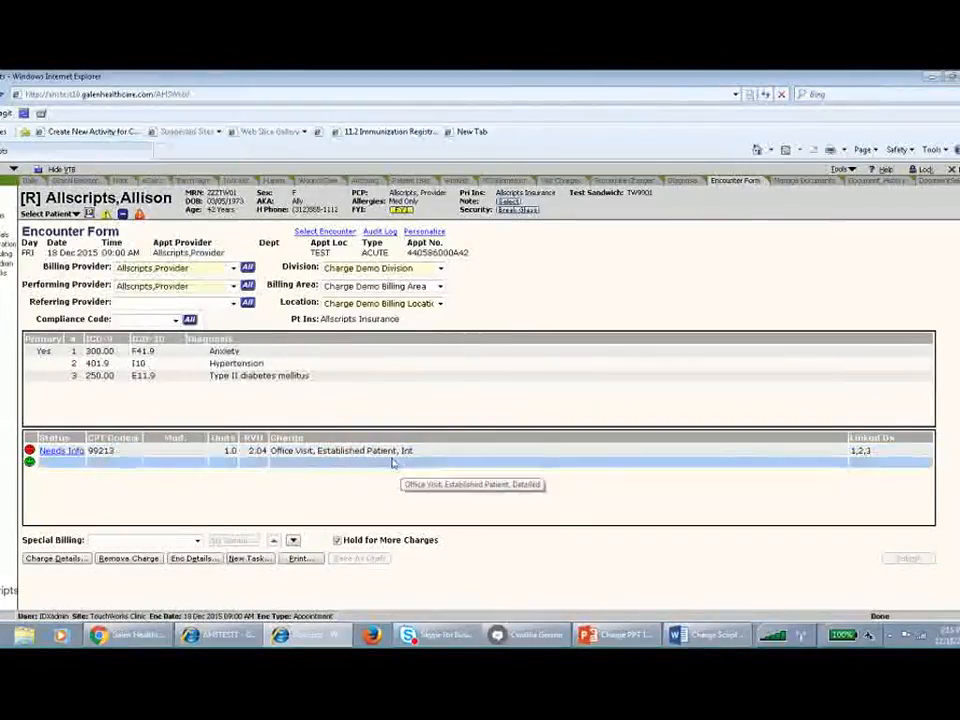
left_click(150, 353)
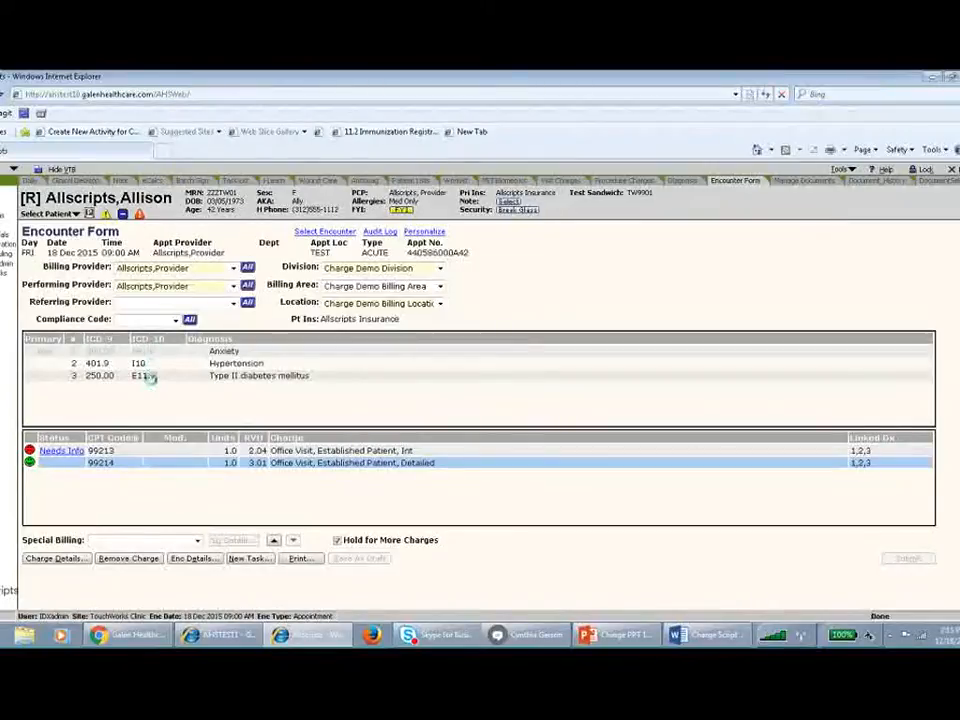
left_click(133, 453)
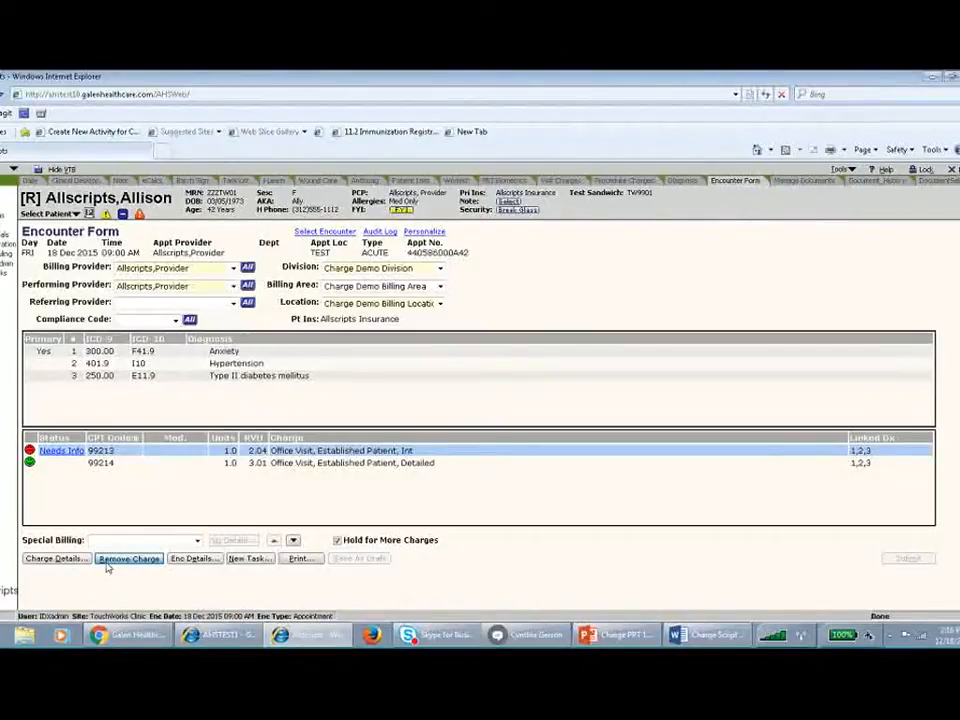
left_click(106, 563)
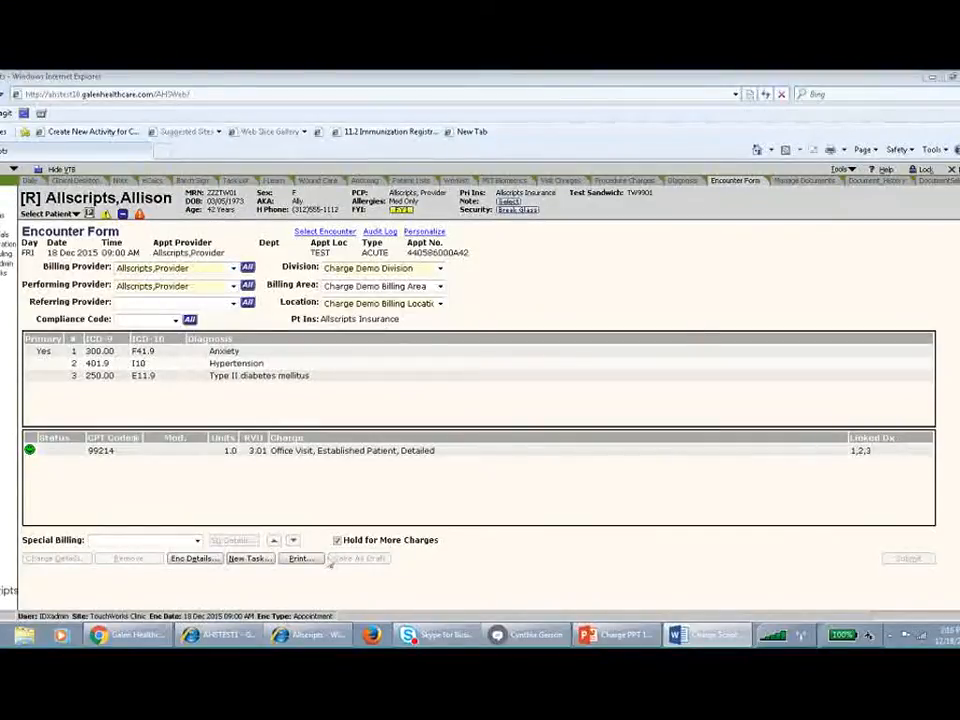
Turn off Hold for More Charges, submit the encounter's charges to billing, and return to the task list.
left_click(337, 540)
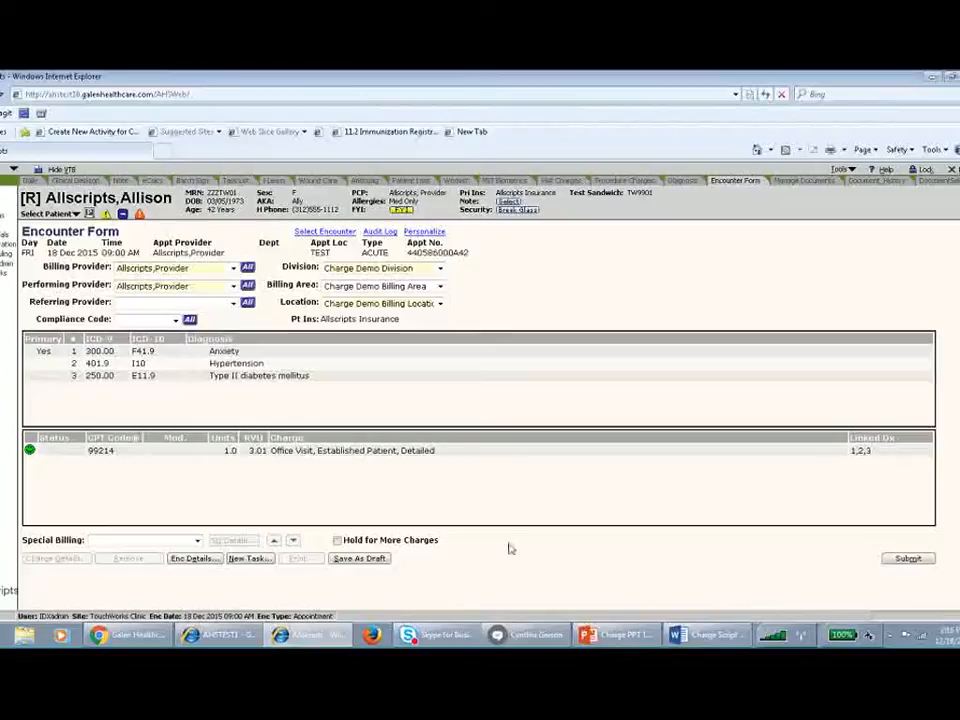
left_click(908, 559)
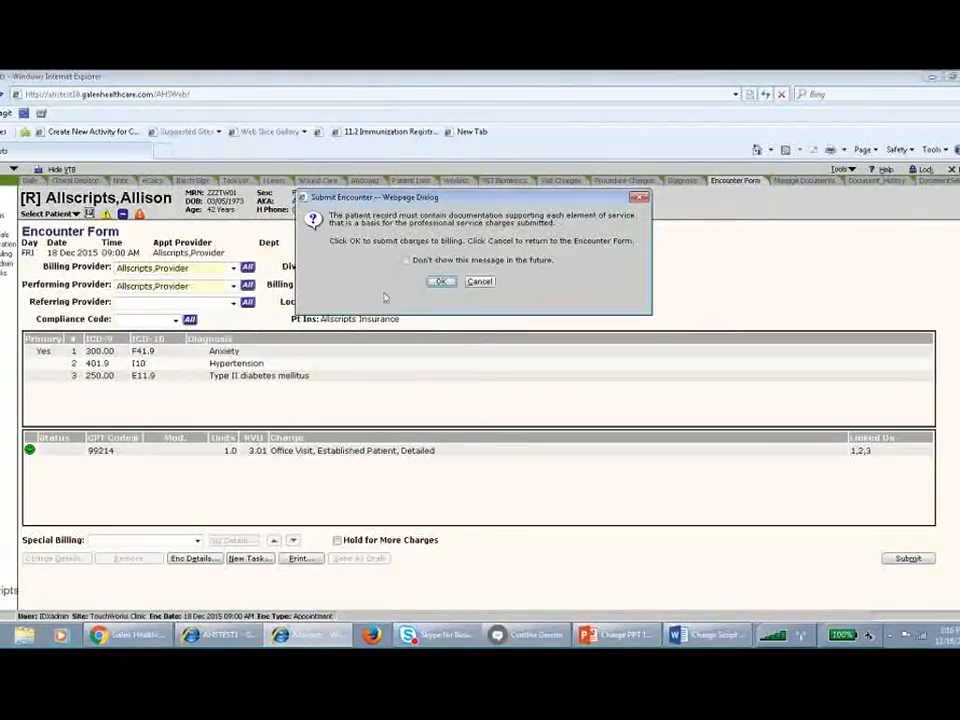
left_click(440, 283)
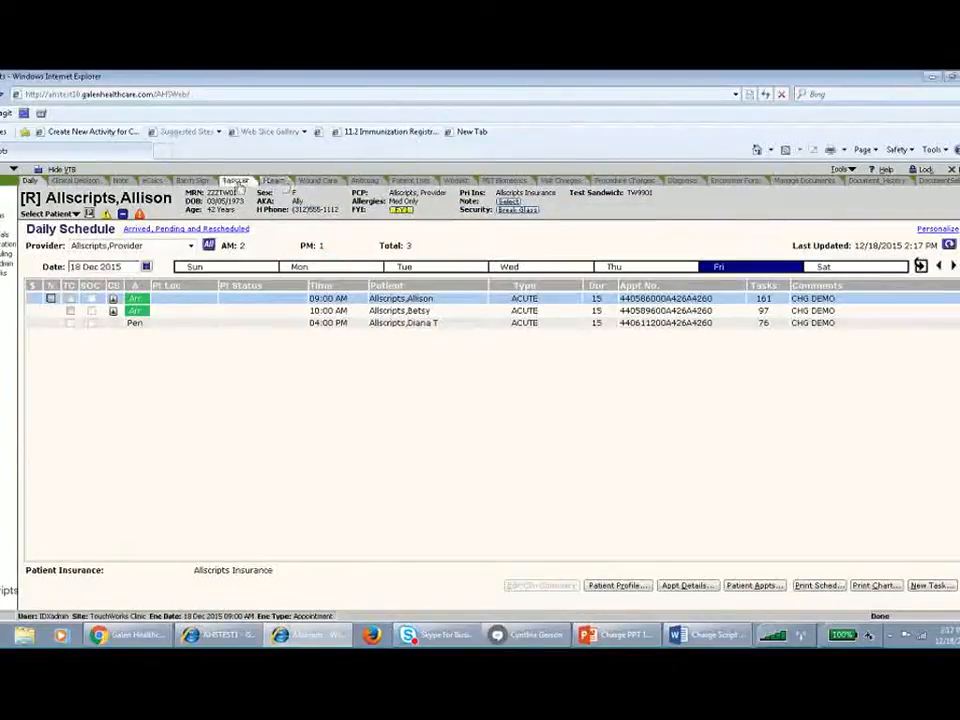
left_click(237, 182)
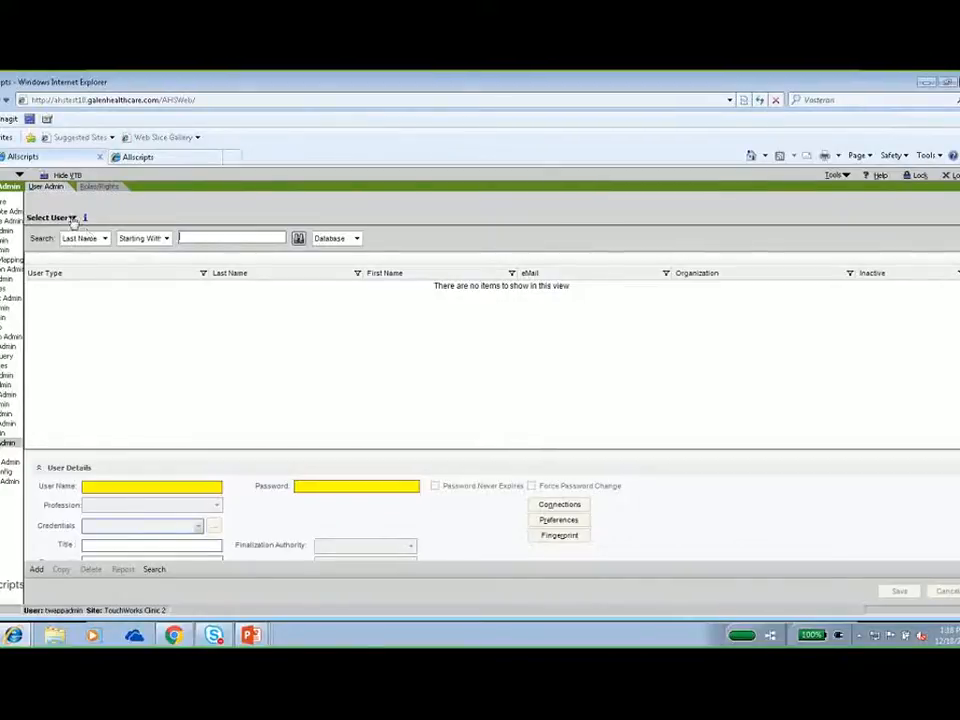
Switch from user administration to the charge setup area and view its Exploding Sets page.
left_click(19, 175)
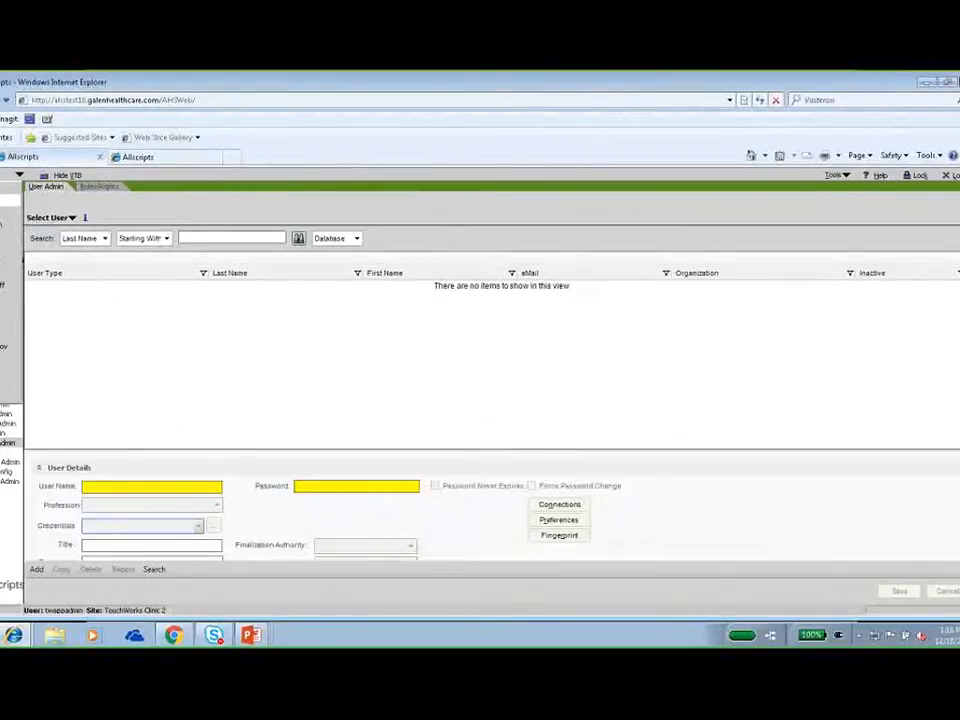
left_click(3, 224)
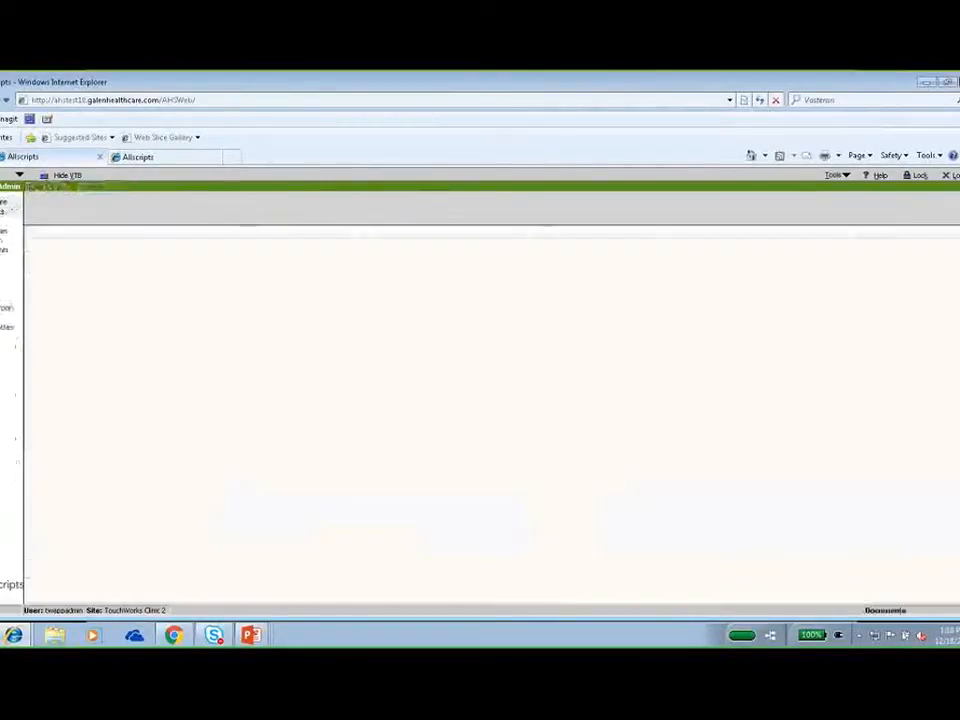
left_click(3, 187)
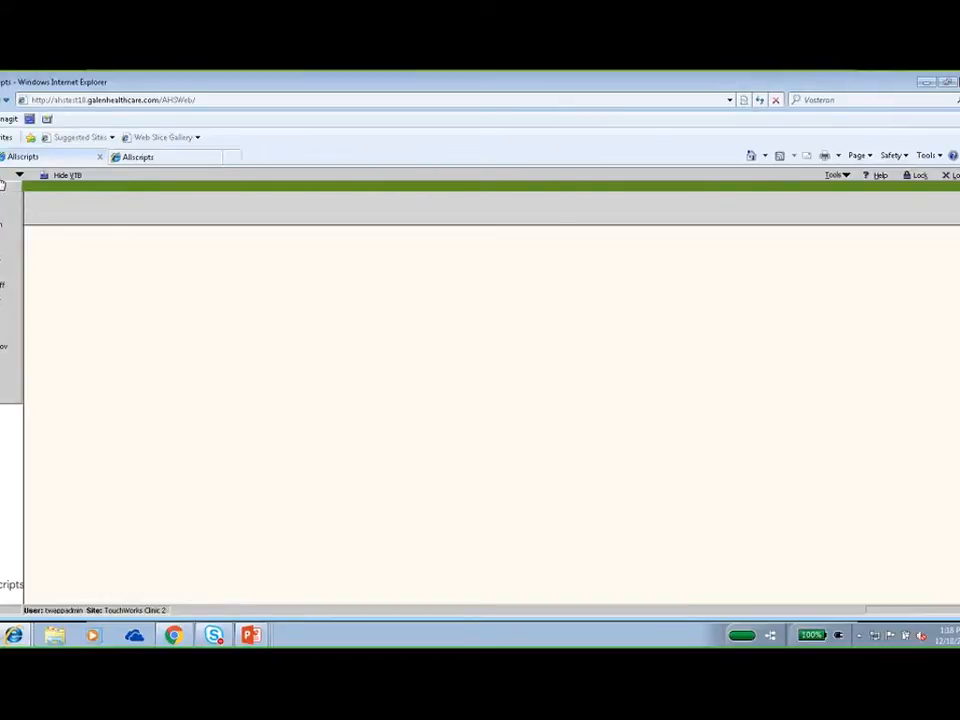
left_click(3, 203)
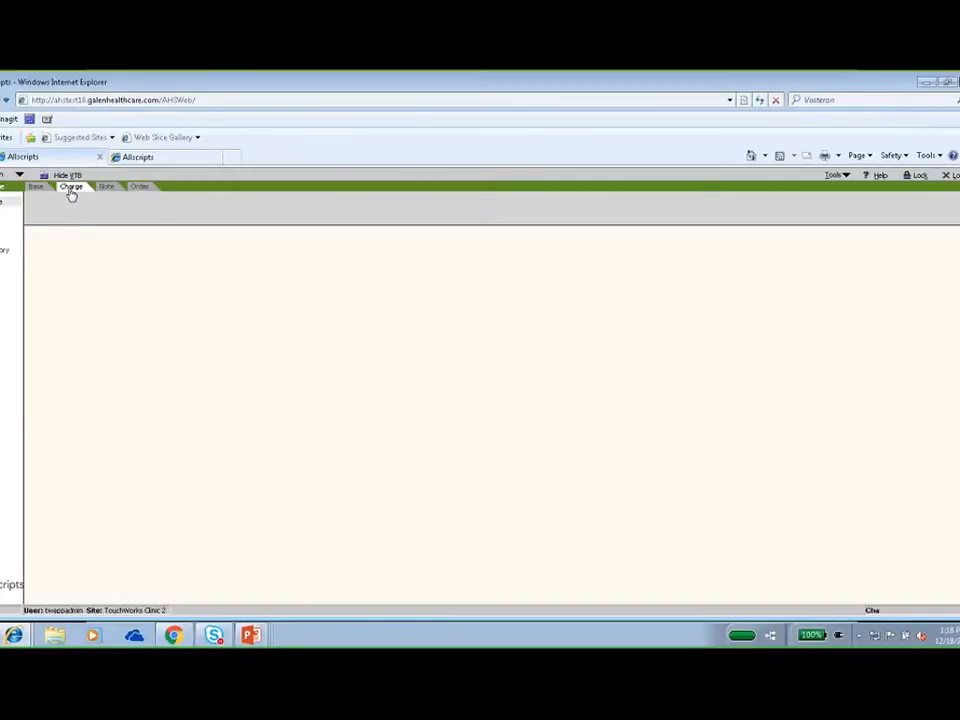
left_click(71, 189)
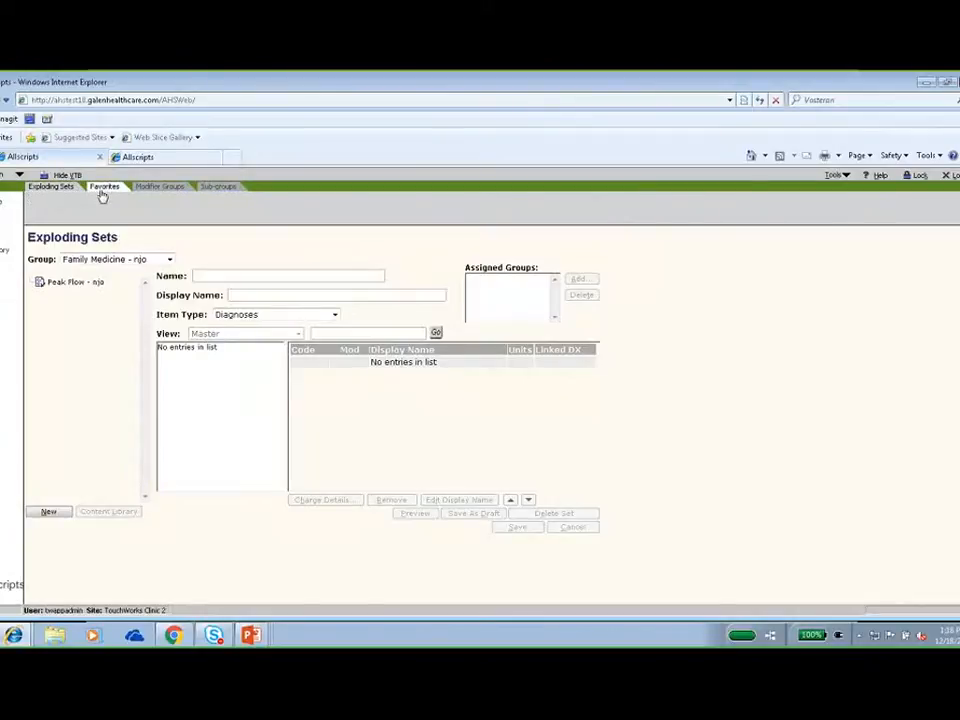
Return to the administration workspace and open Group Admin's page for adding and deleting groups.
left_click(14, 185)
left_click(3, 224)
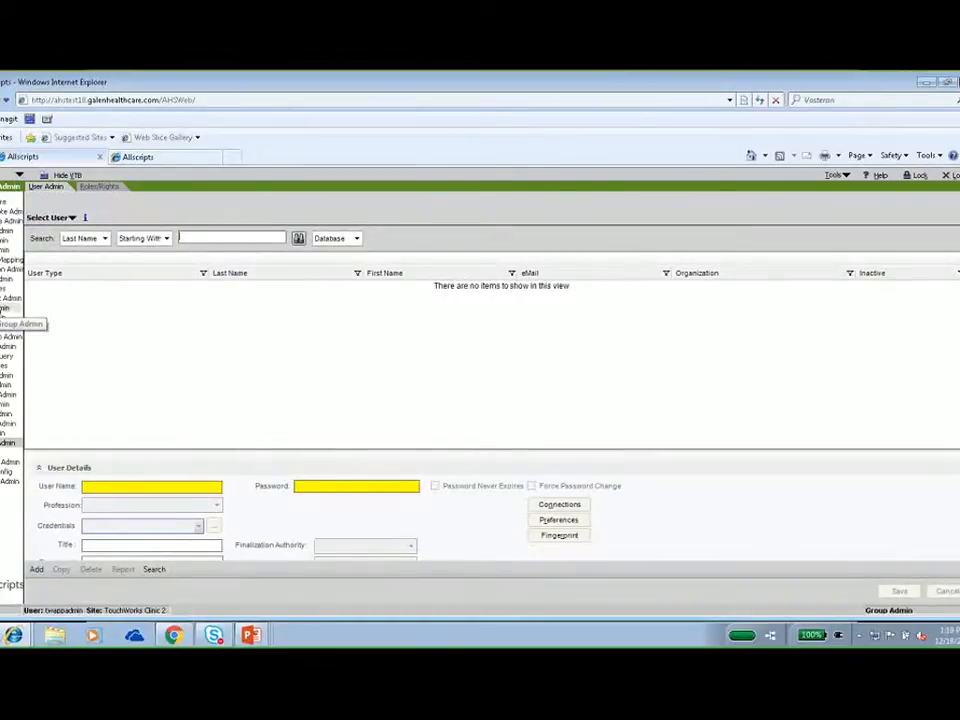
left_click(2, 310)
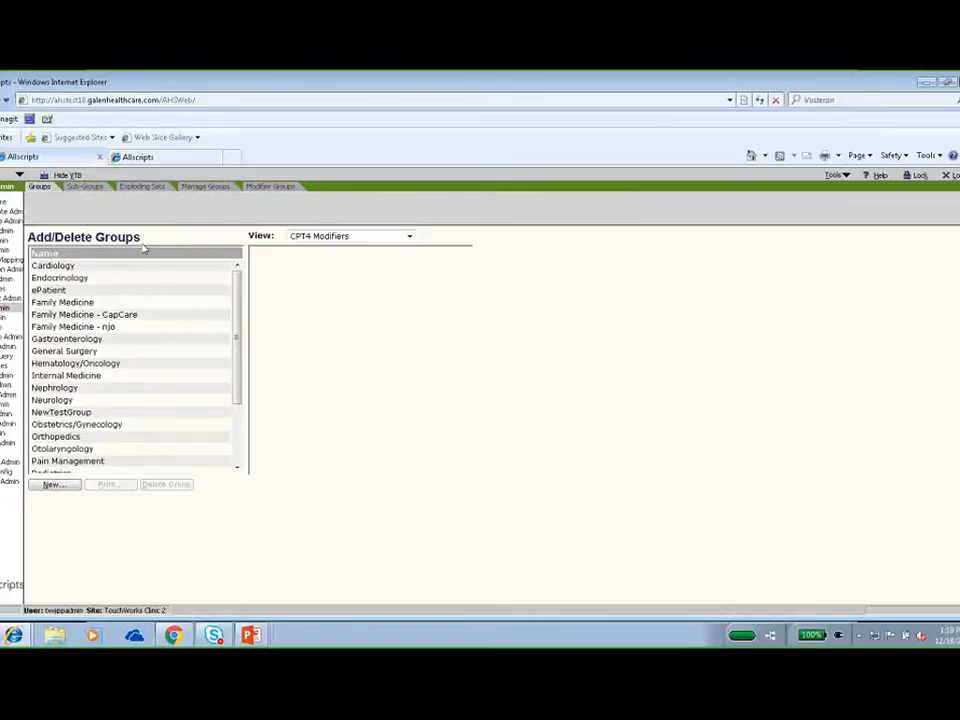
Select the Cardiology group and view its CPT4 modifiers and its diagnosis entries.
left_click(122, 267)
left_click(65, 268)
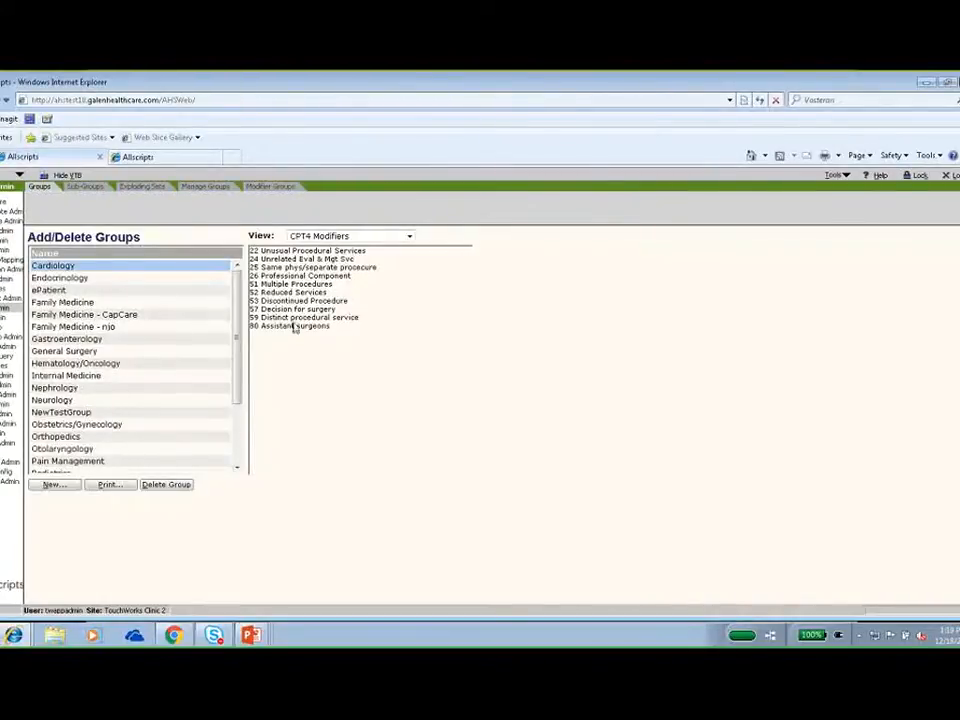
left_click(409, 236)
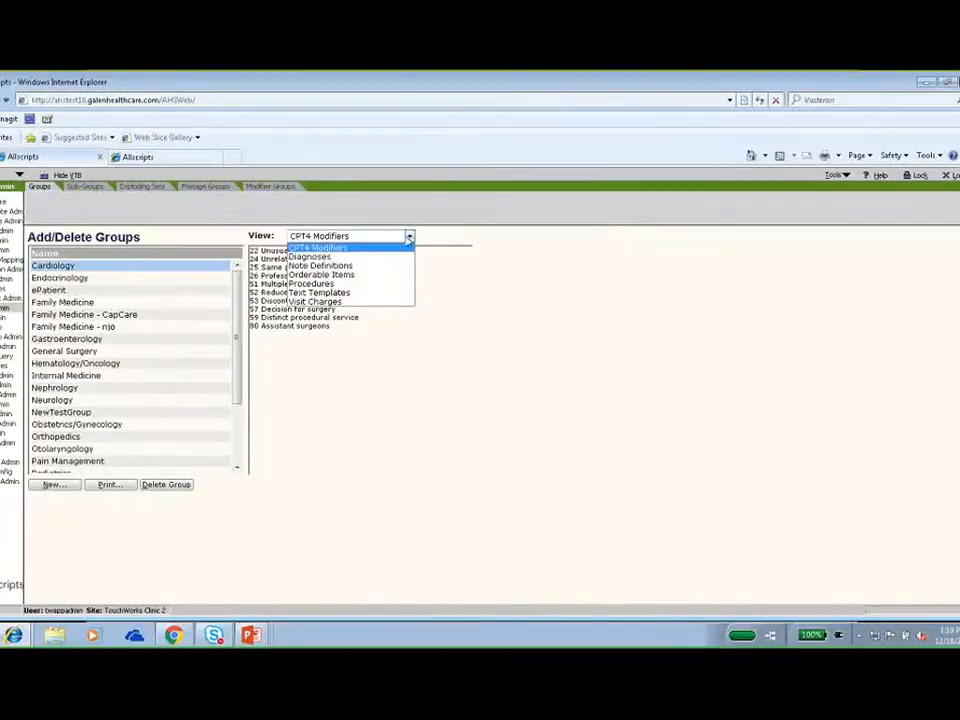
left_click(366, 258)
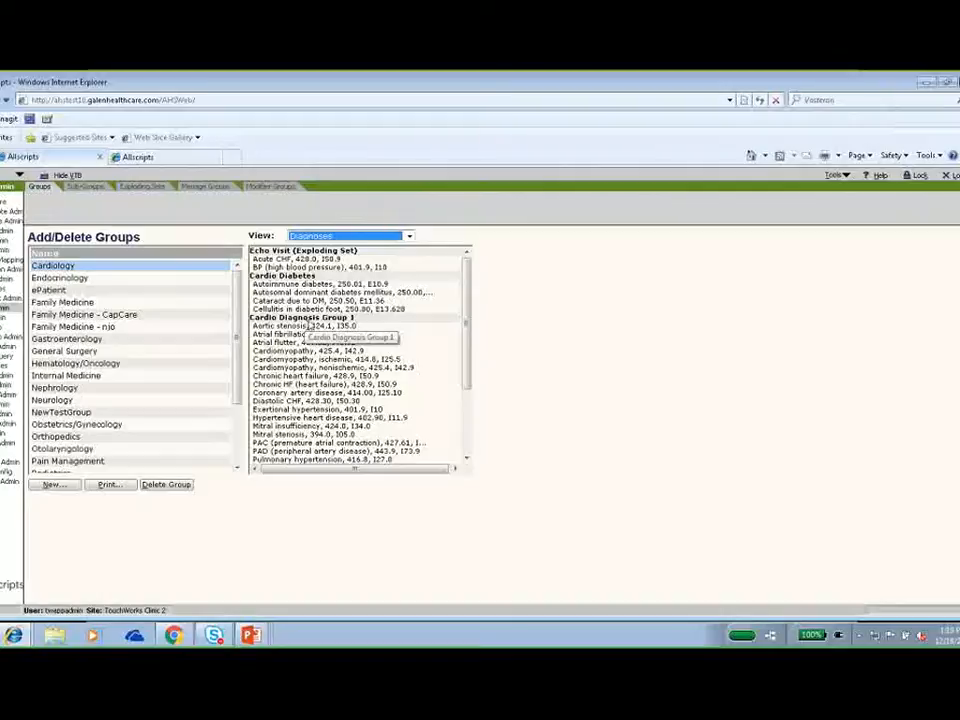
mouse_move(464, 300)
left_mouse_down()
mouse_move(468, 350)
mouse_move(471, 308)
left_mouse_up()
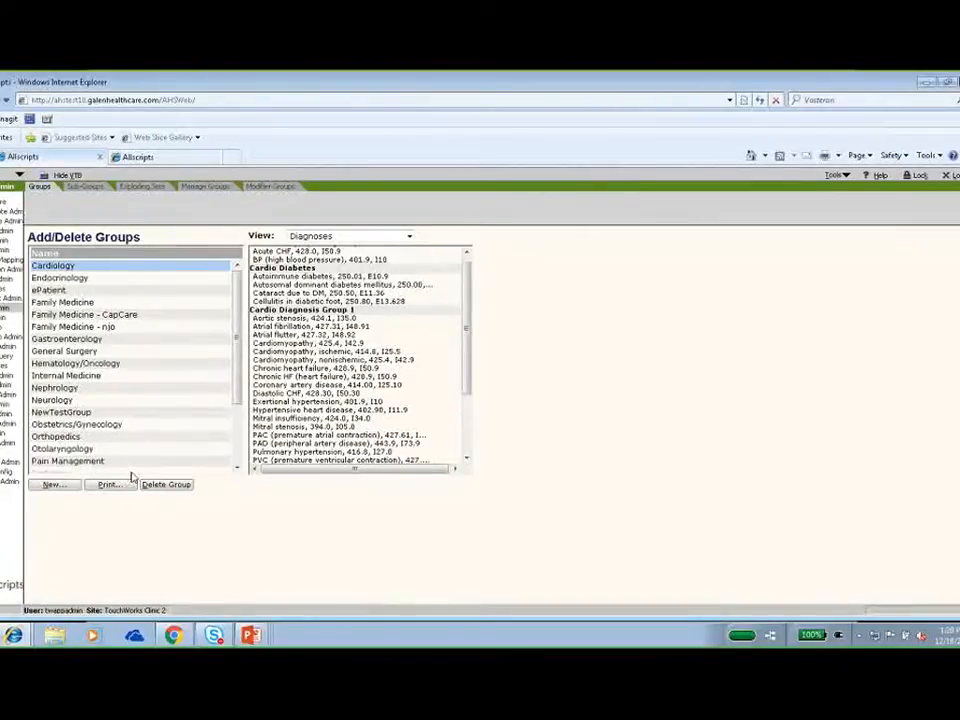
Open the form for creating a group, dismiss it without adding one, and select the Pain Management group.
left_click(50, 485)
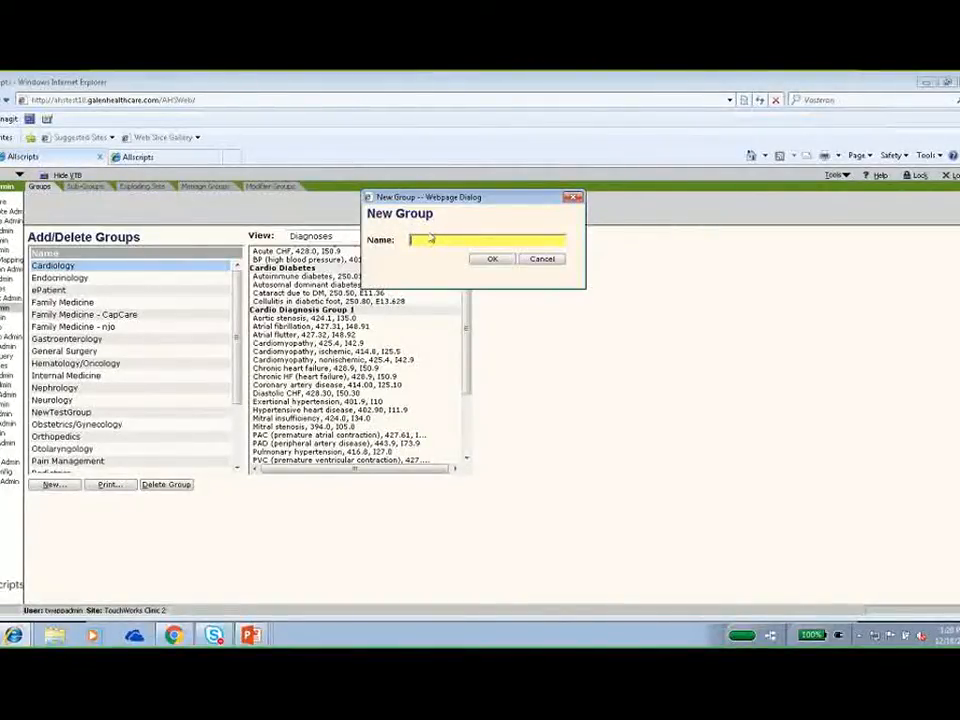
left_click(529, 260)
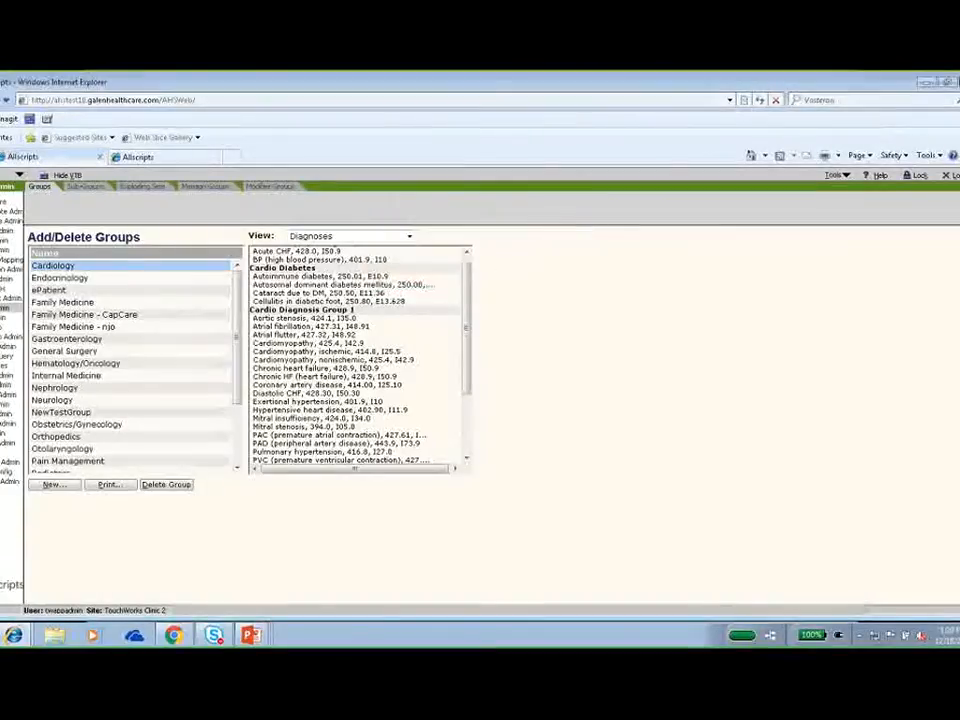
left_click(104, 465)
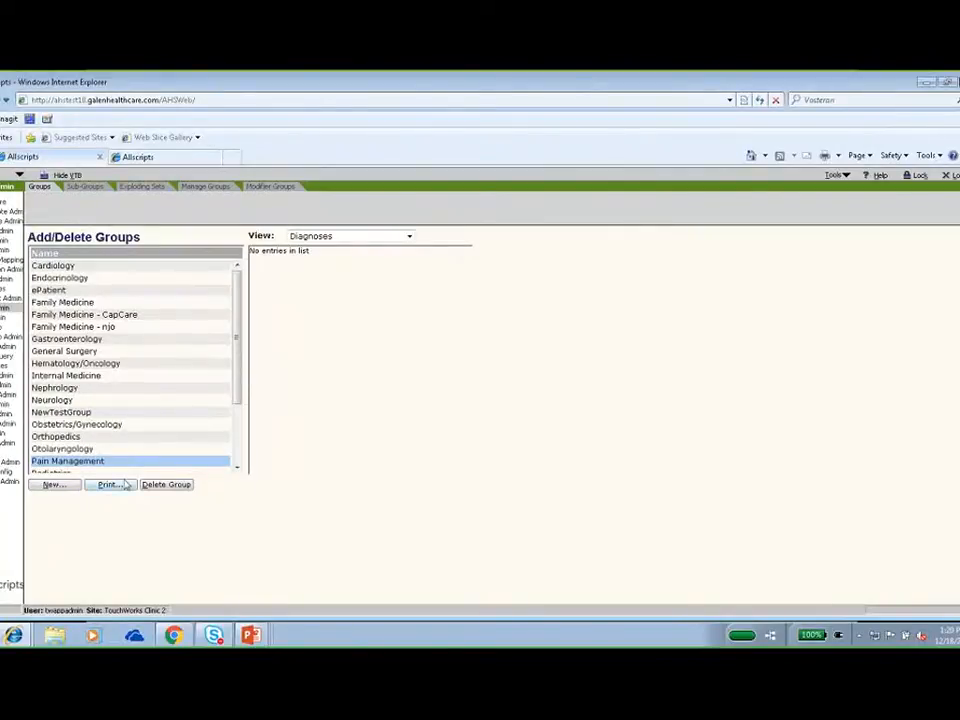
Review the print preview of the Cardiology group's contents and leave the print dialog without printing.
left_click(62, 266)
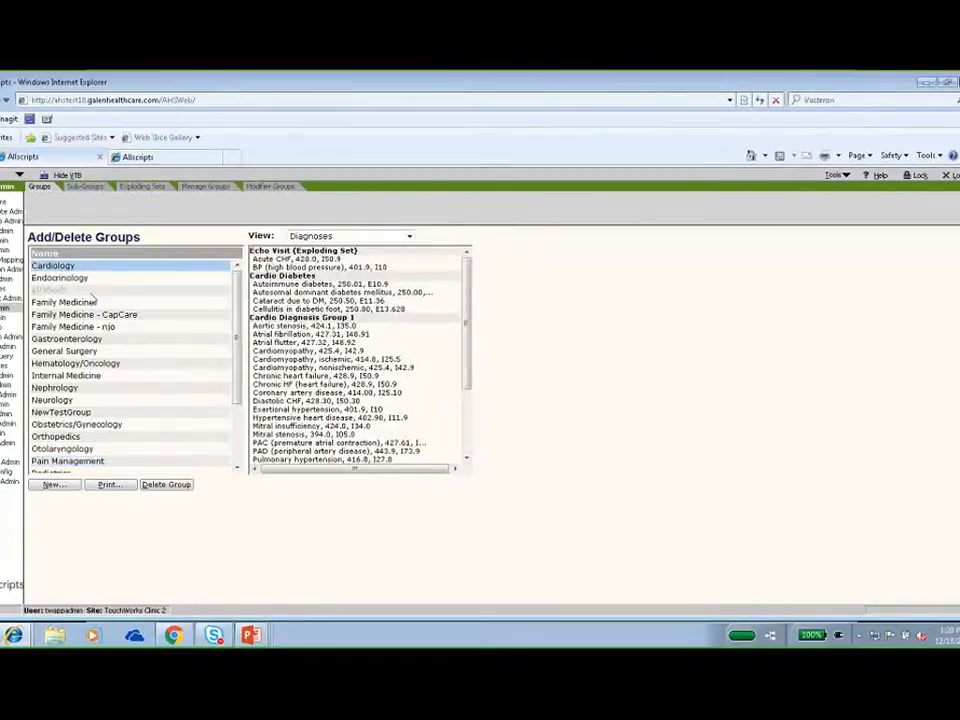
left_click(108, 485)
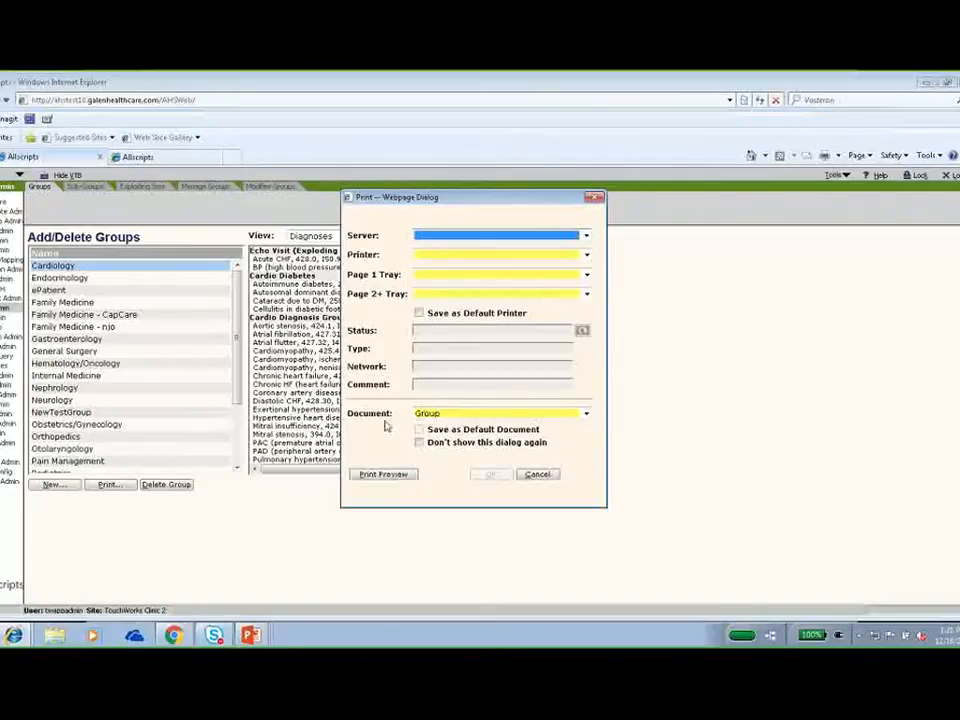
left_click(399, 476)
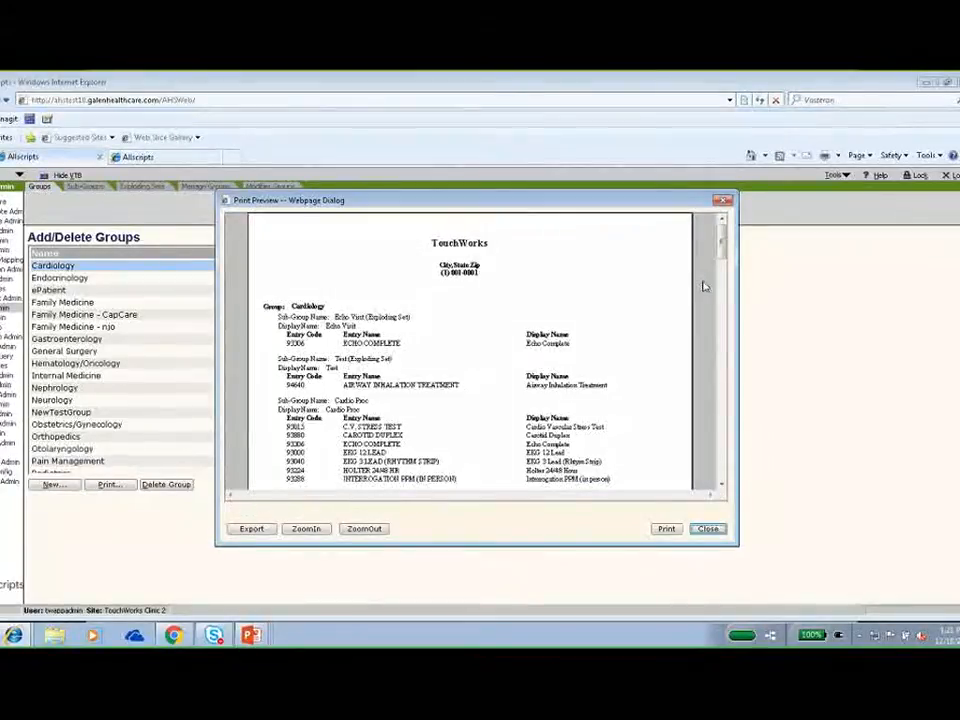
scroll(722, 252, "down", 1)
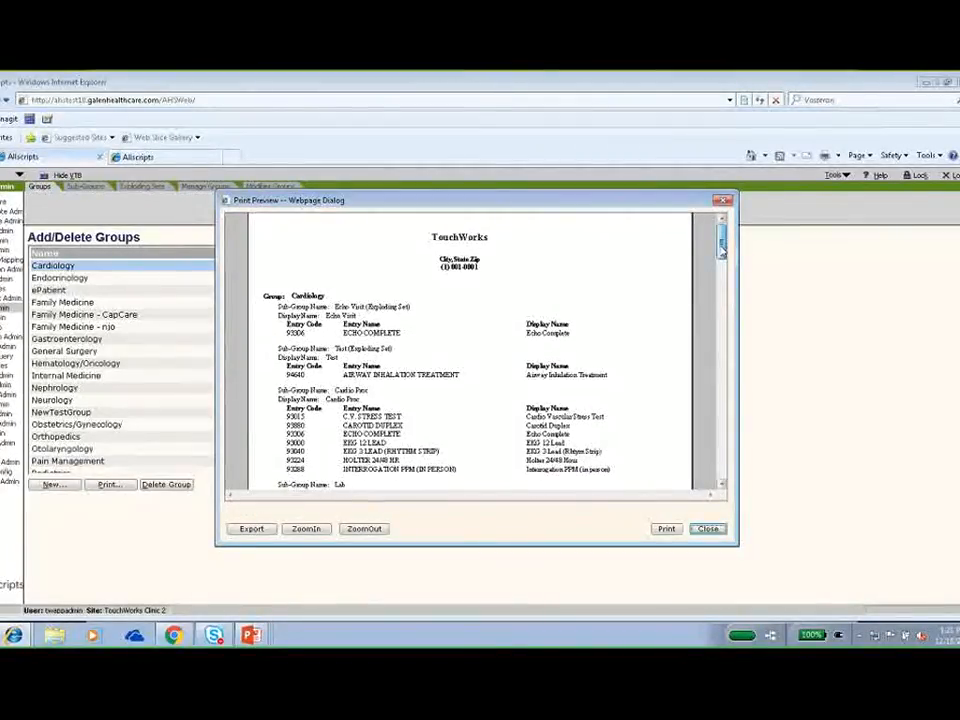
left_click_drag(722, 252, 735, 368)
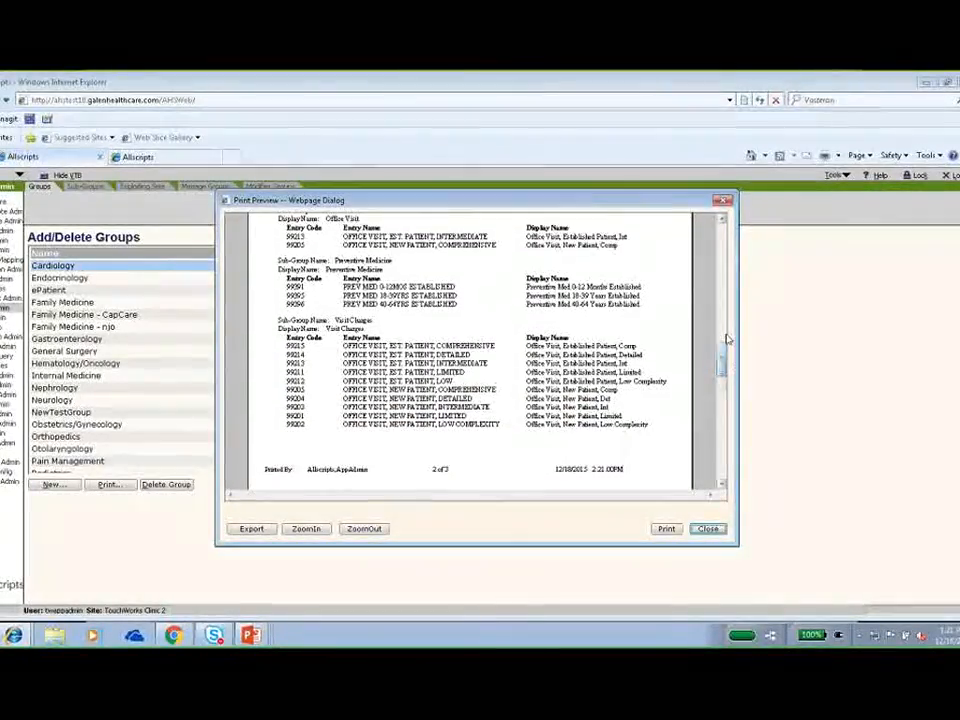
left_click(722, 201)
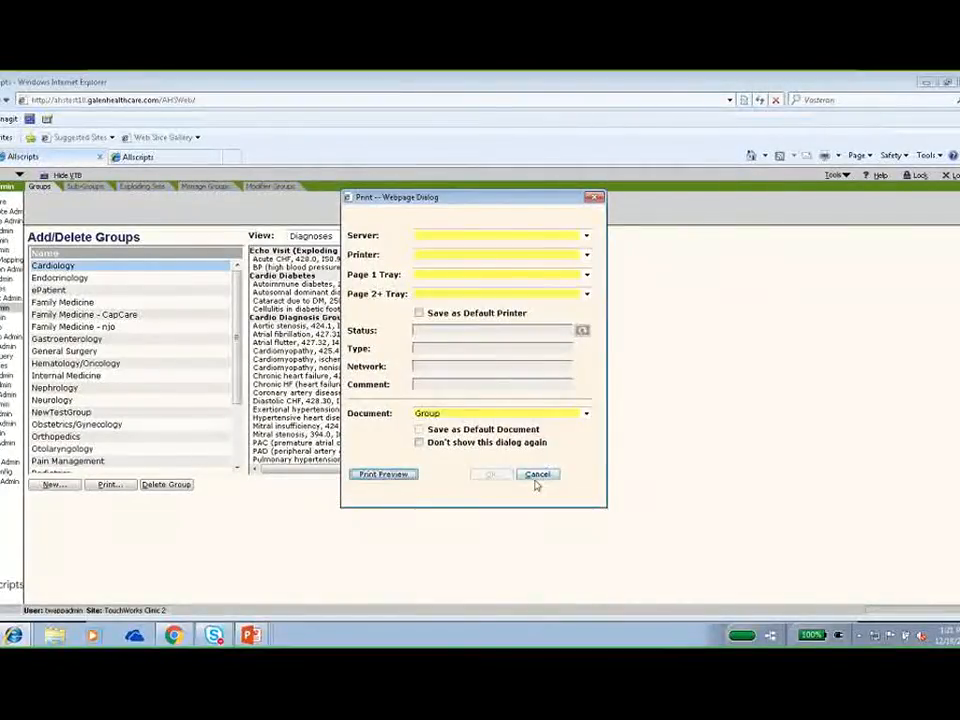
left_click(537, 475)
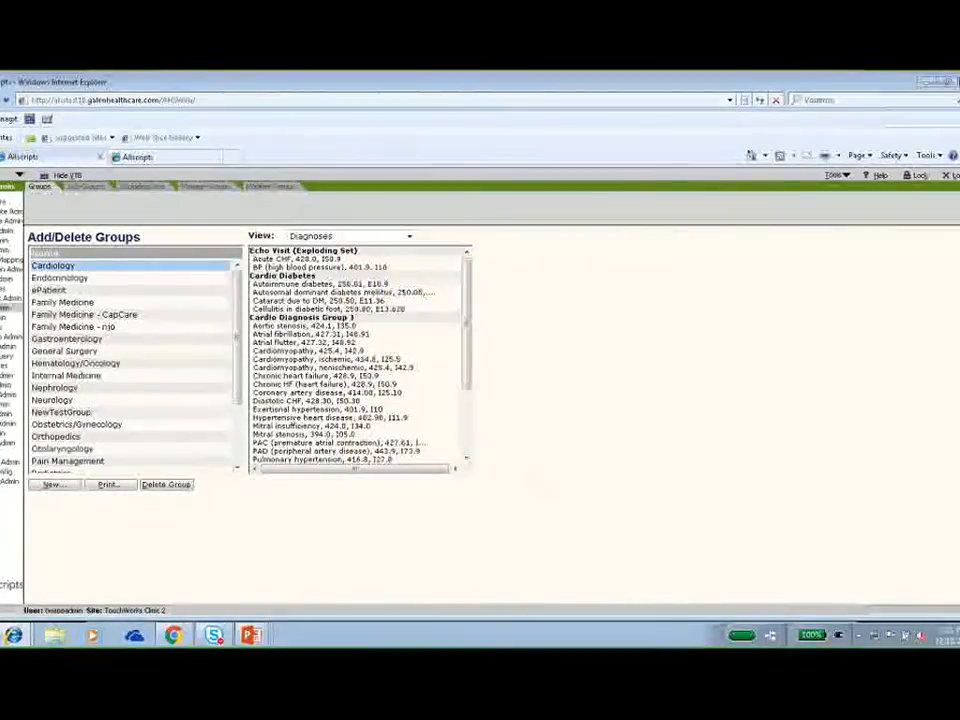
Open the Sub-Groups page, and view the Pediatrics sub-groups in the patient's Visit Charges selector in the other Allscripts session.
left_click(87, 191)
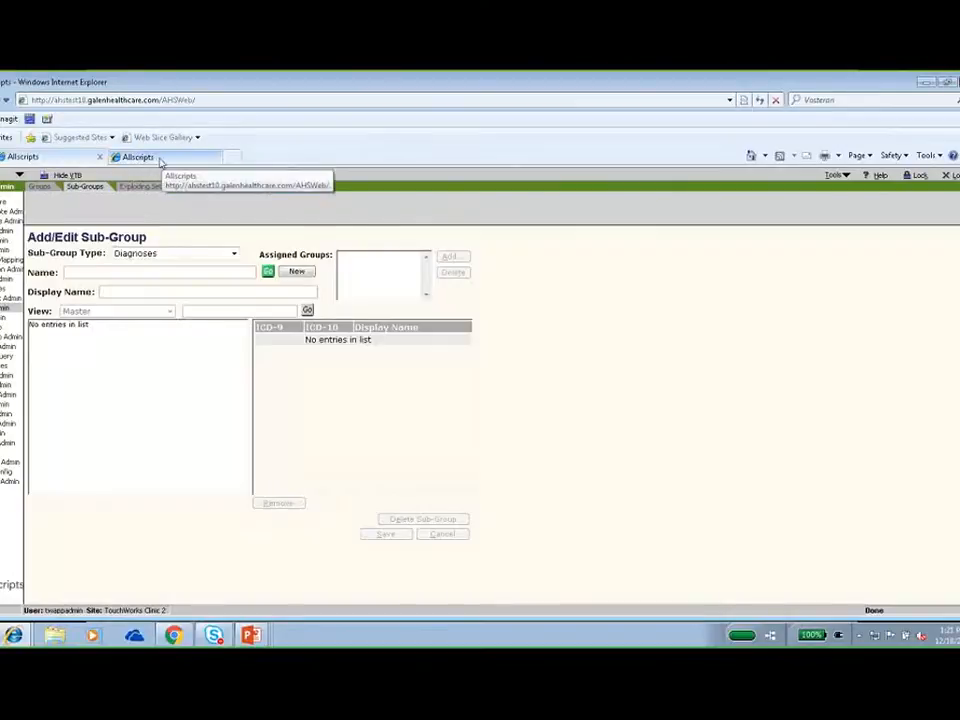
left_click(157, 163)
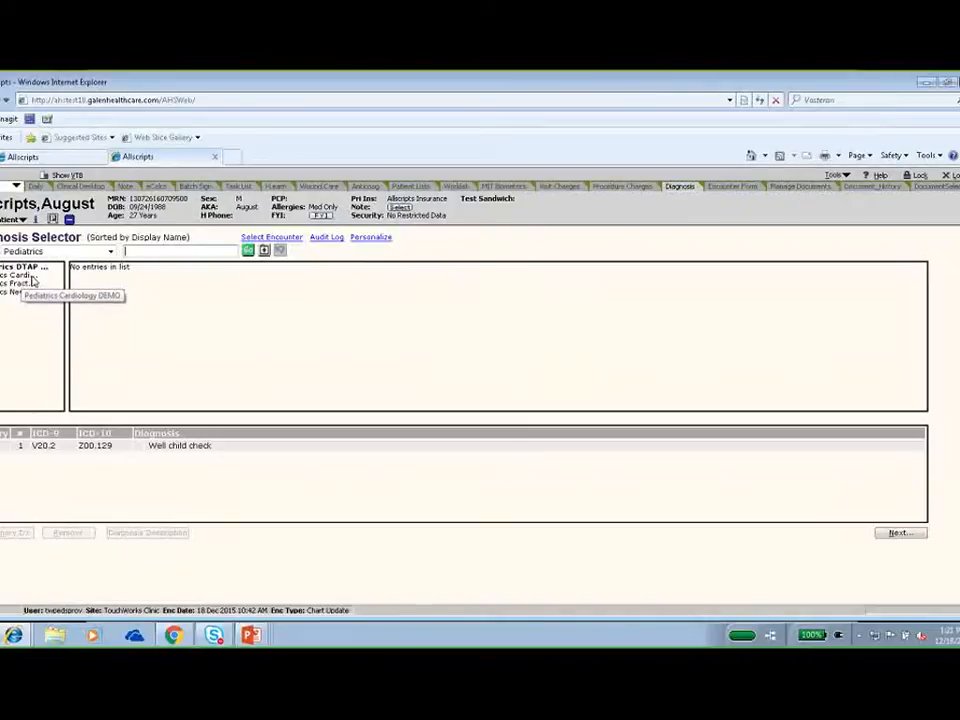
left_click(636, 190)
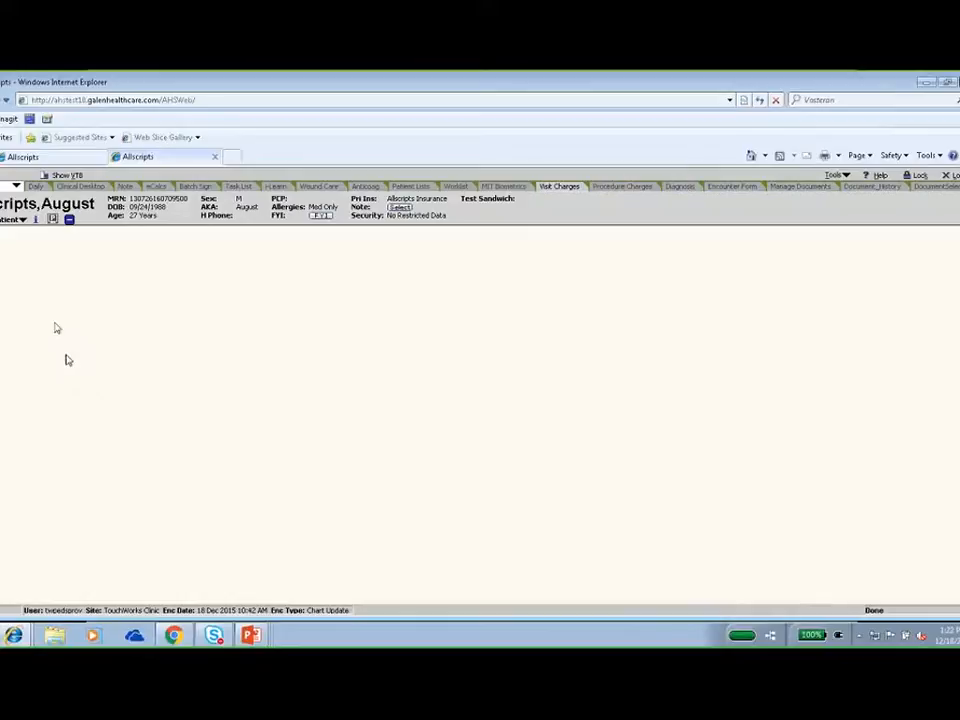
left_click(41, 314)
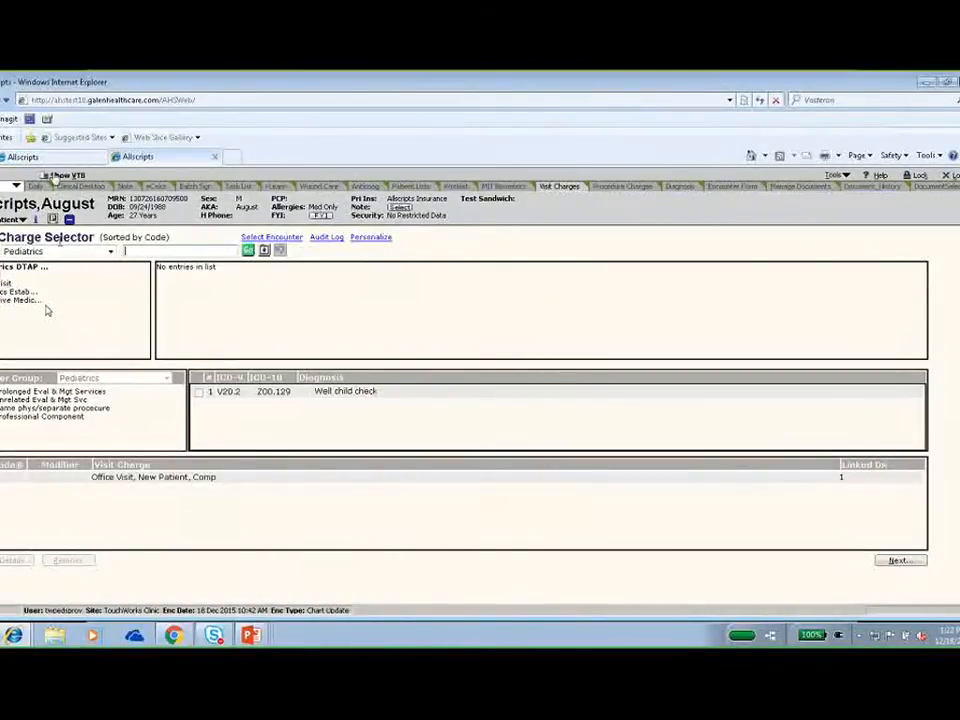
Return to the sub-group administration page and look up the Pediatrics Fracture DEMO diagnosis sub-group.
left_click(47, 156)
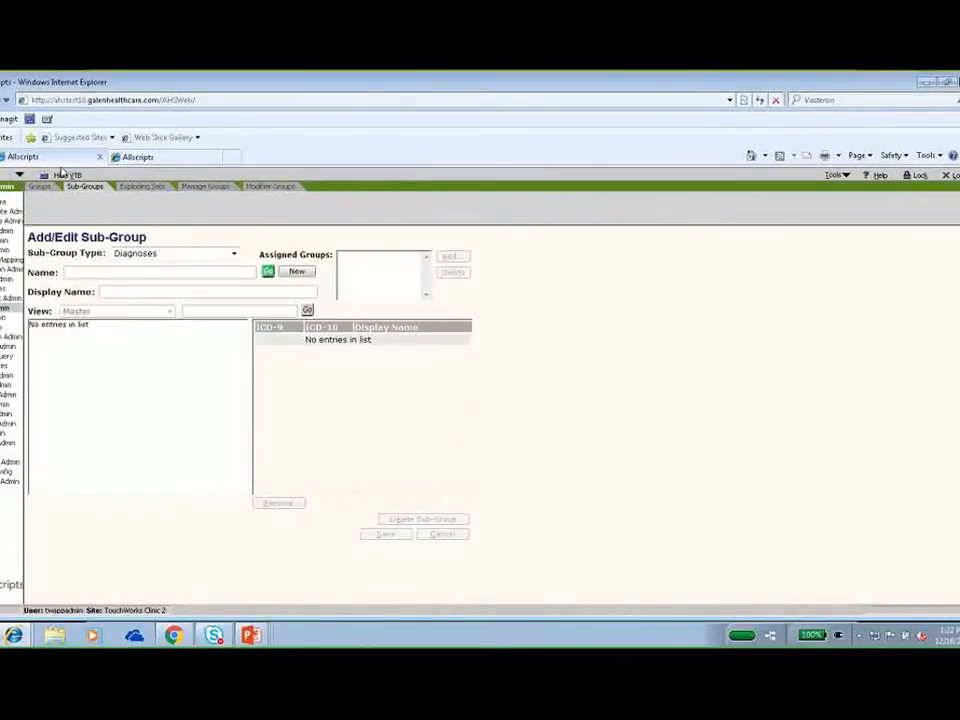
left_click(268, 272)
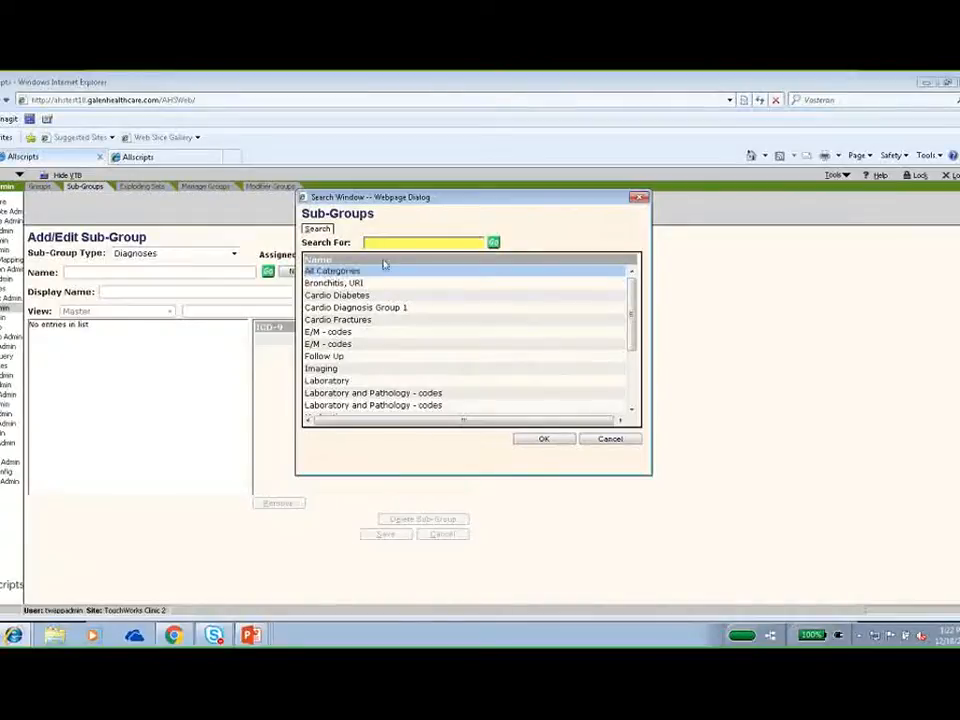
left_click_drag(633, 329, 615, 392)
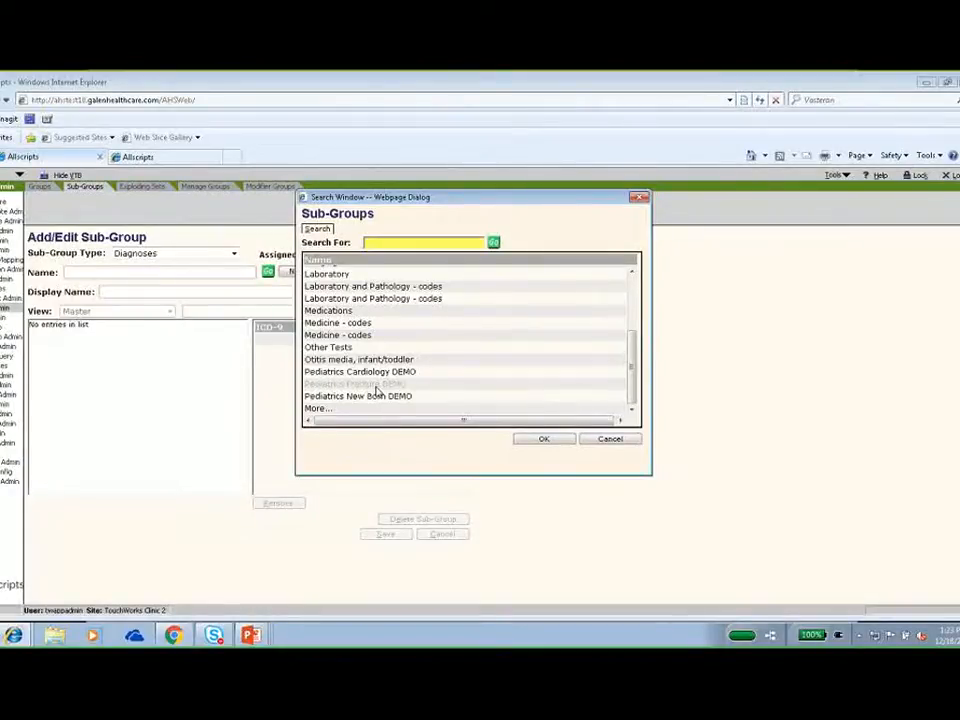
left_click(377, 386)
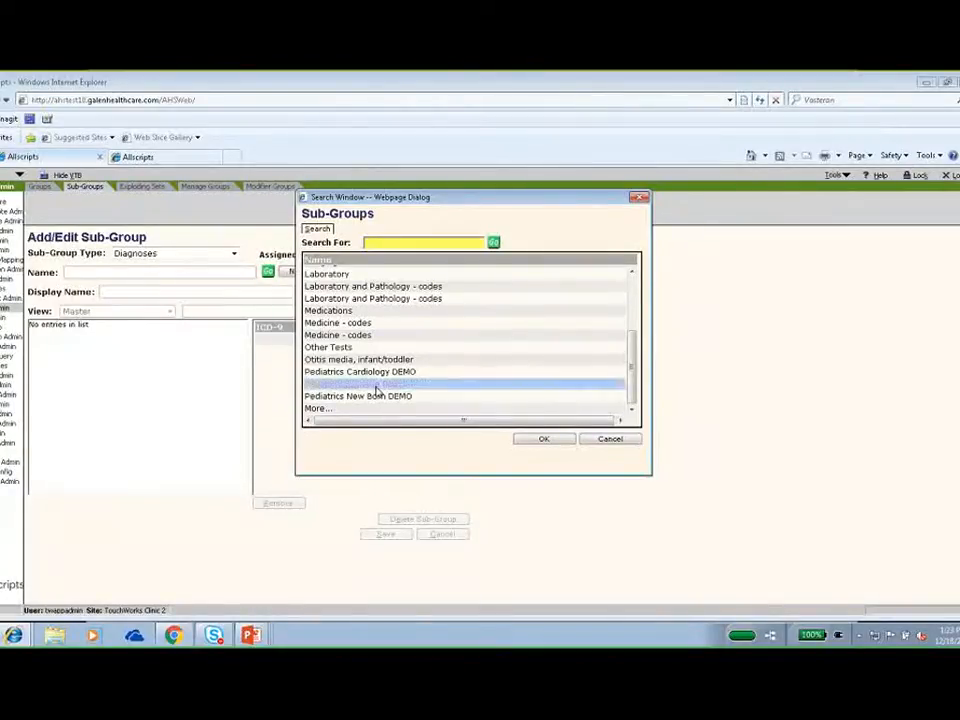
left_click(541, 440)
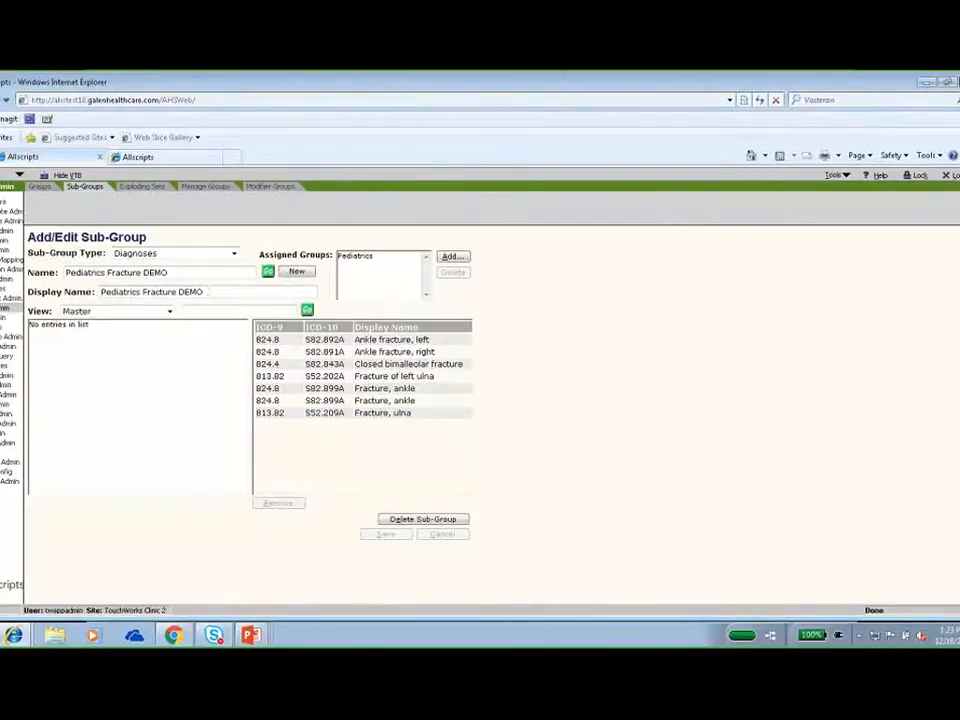
Add the 825.20 Fracture, foot diagnosis from the Cardiology view to the sub-group, and remove it again.
left_click(169, 313)
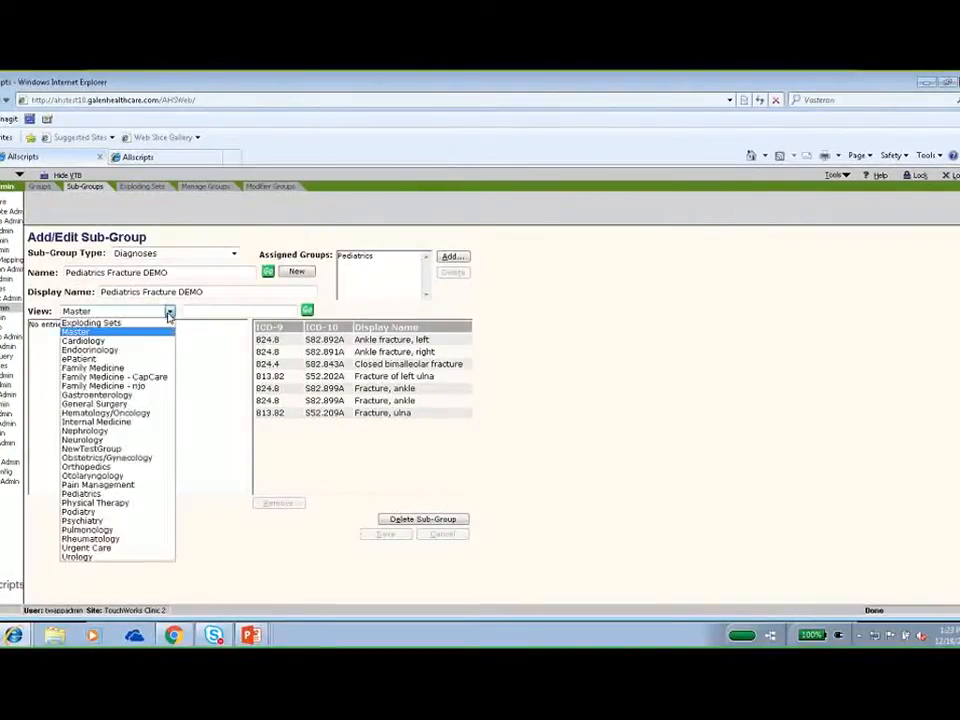
left_click(111, 342)
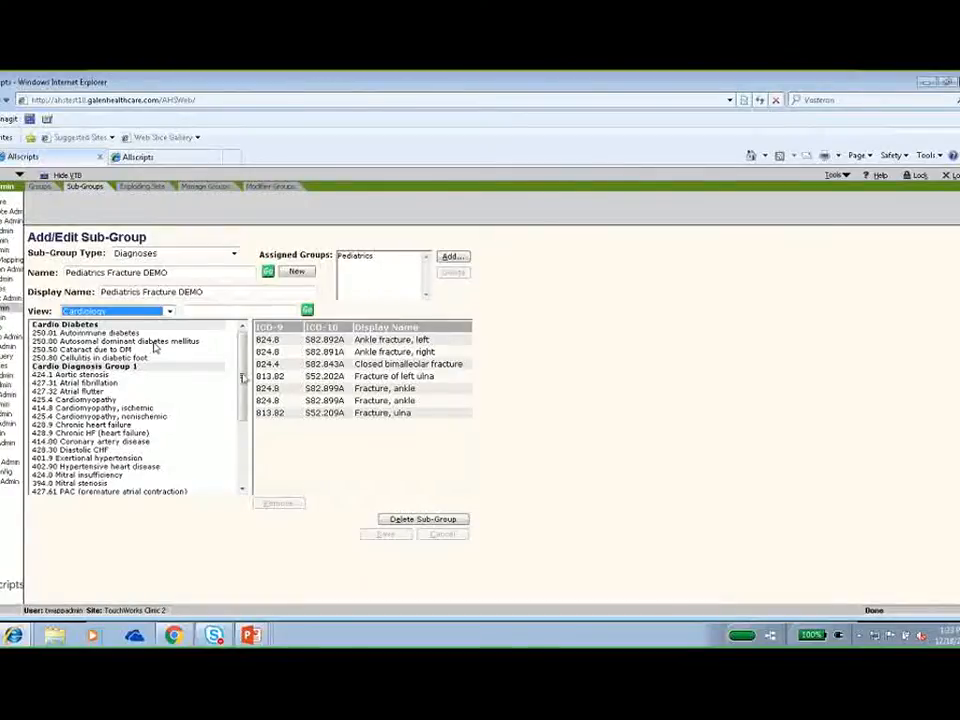
scroll(244, 403, "down", 2)
left_click_drag(244, 403, 242, 456)
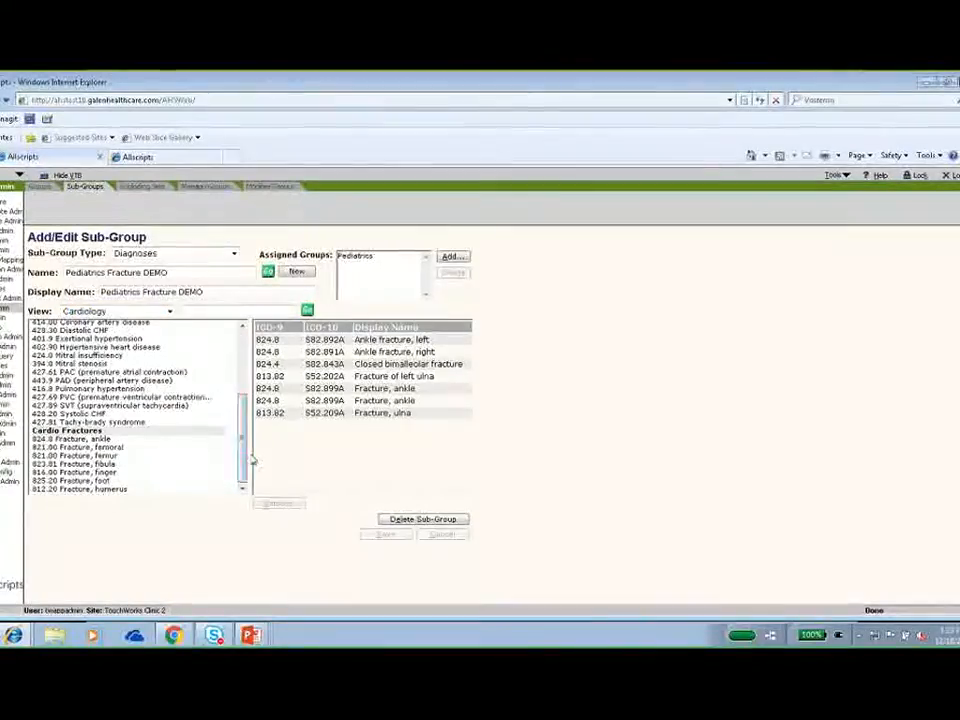
double_click(96, 483)
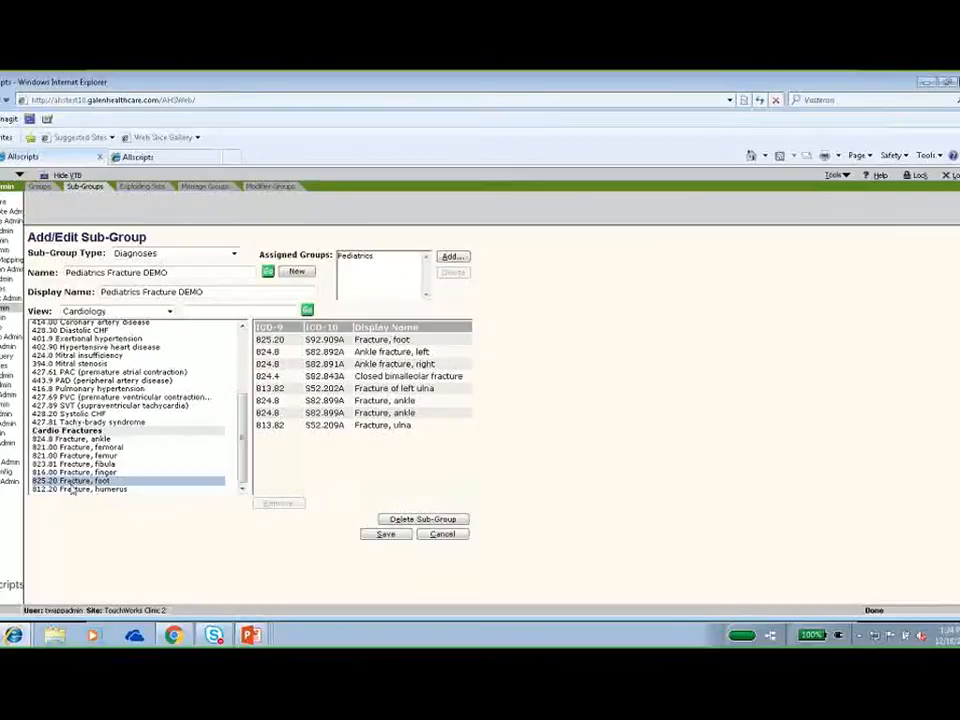
left_click(374, 345)
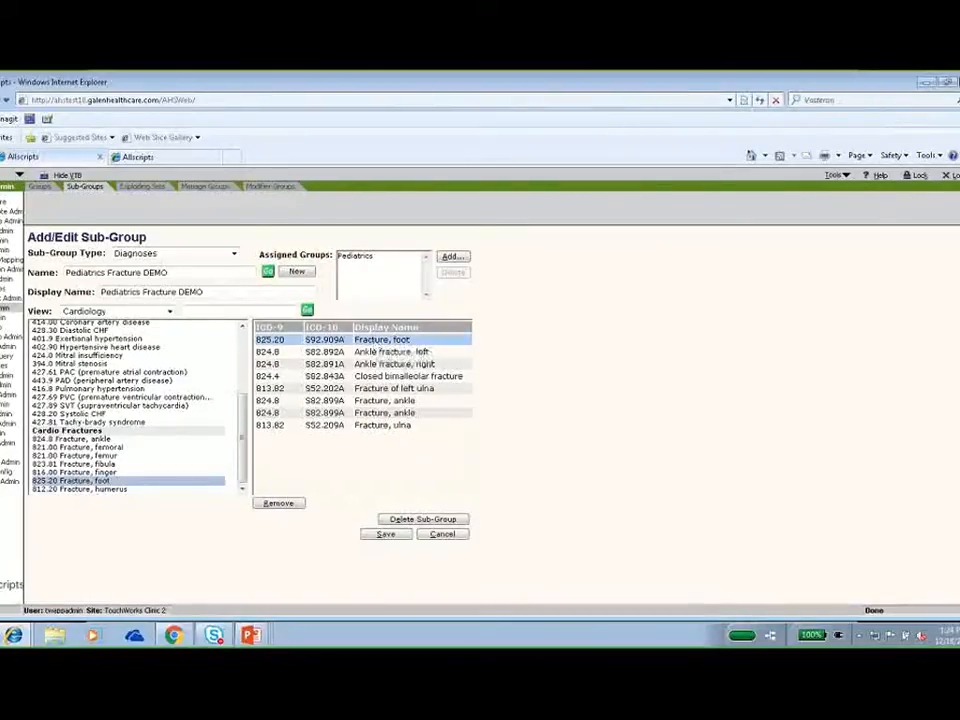
left_click(291, 508)
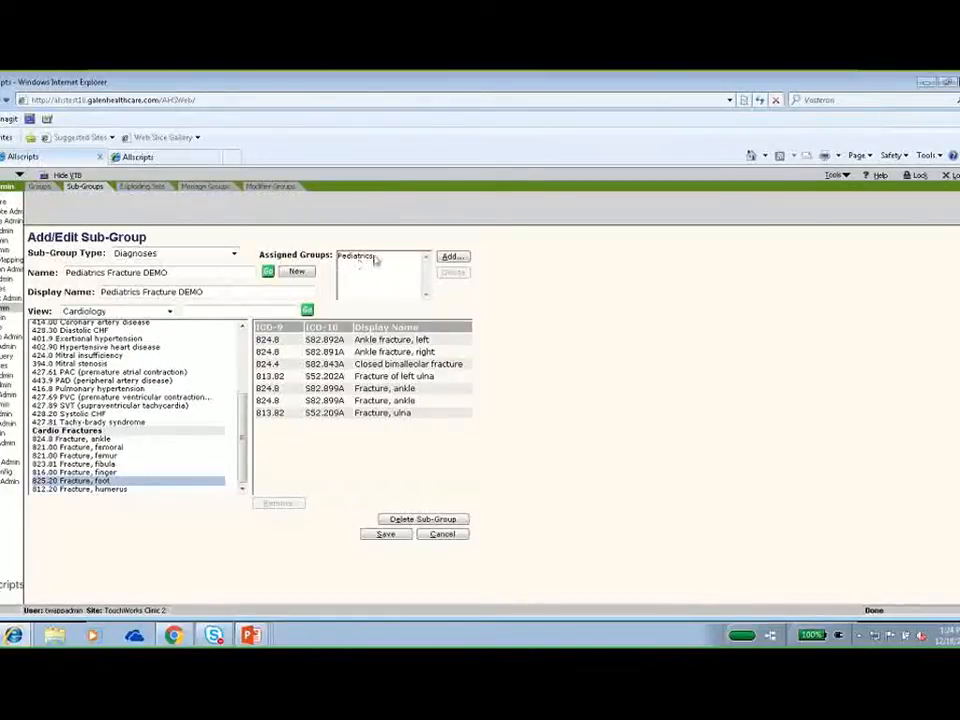
Assign the sub-group to the Family Medicine group, and delete that assignment again.
left_click(452, 257)
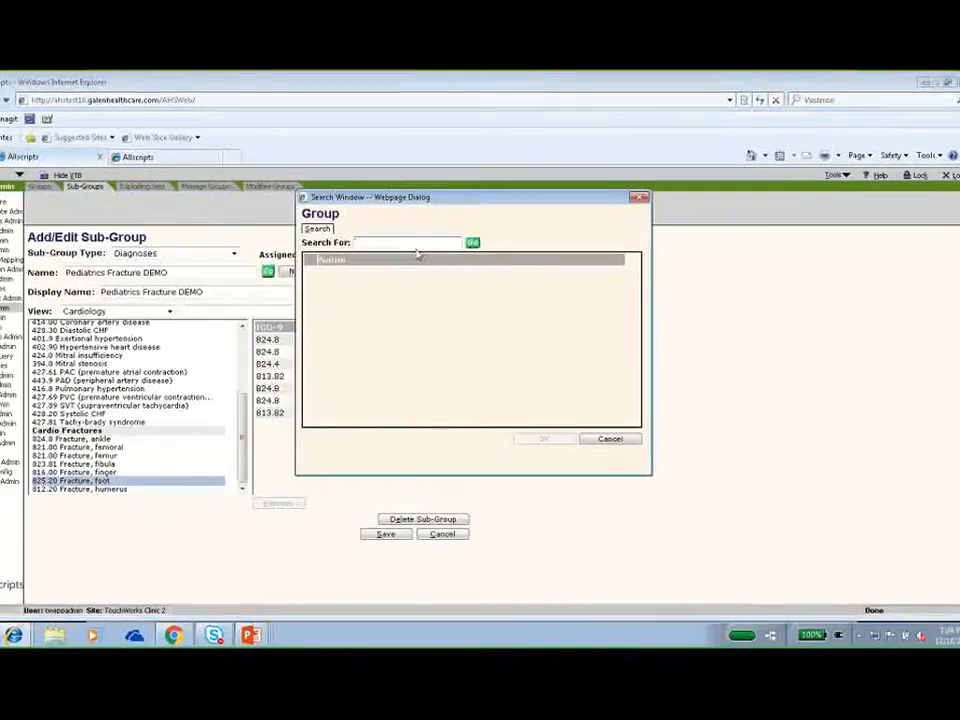
type("fam")
key("Return")
left_click(311, 273)
left_click(542, 440)
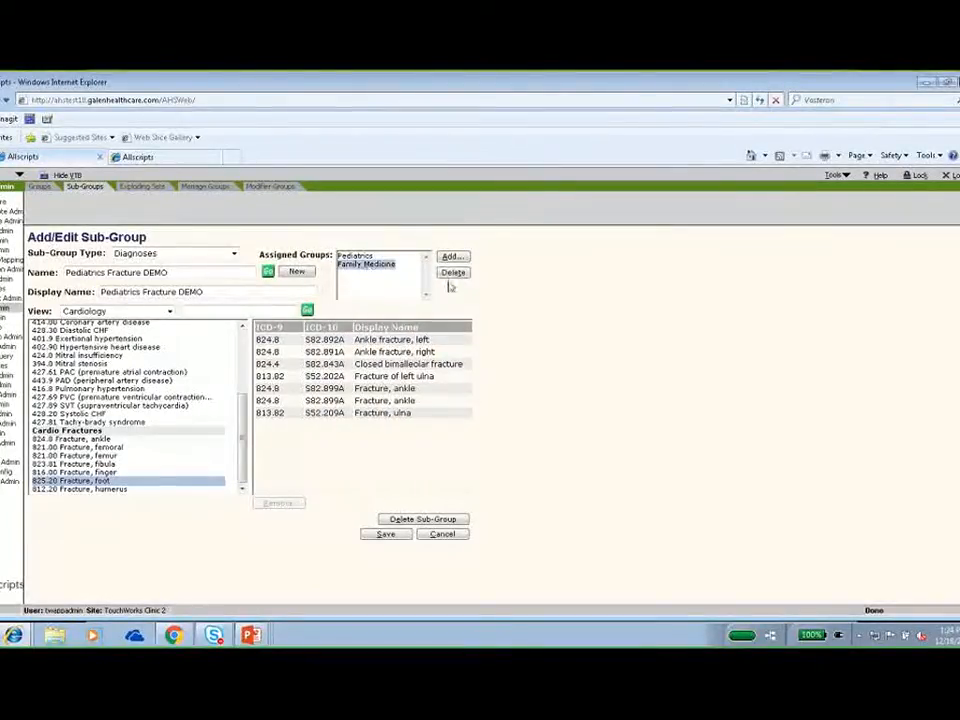
left_click(451, 275)
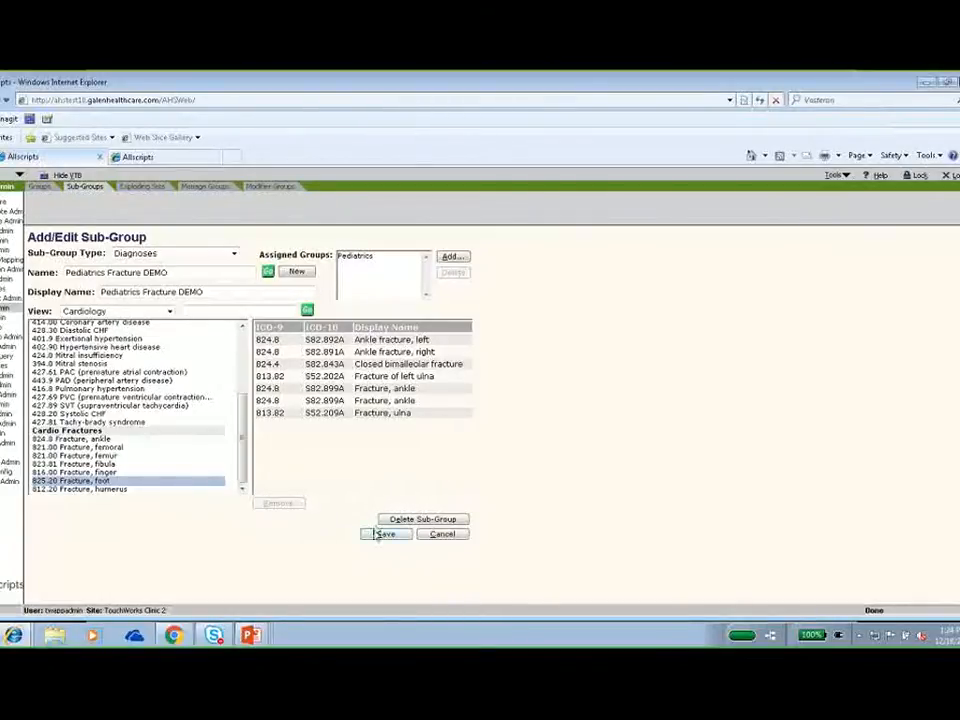
Save the Pediatrics Fracture DEMO sub-group.
left_click(386, 535)
left_click(386, 536)
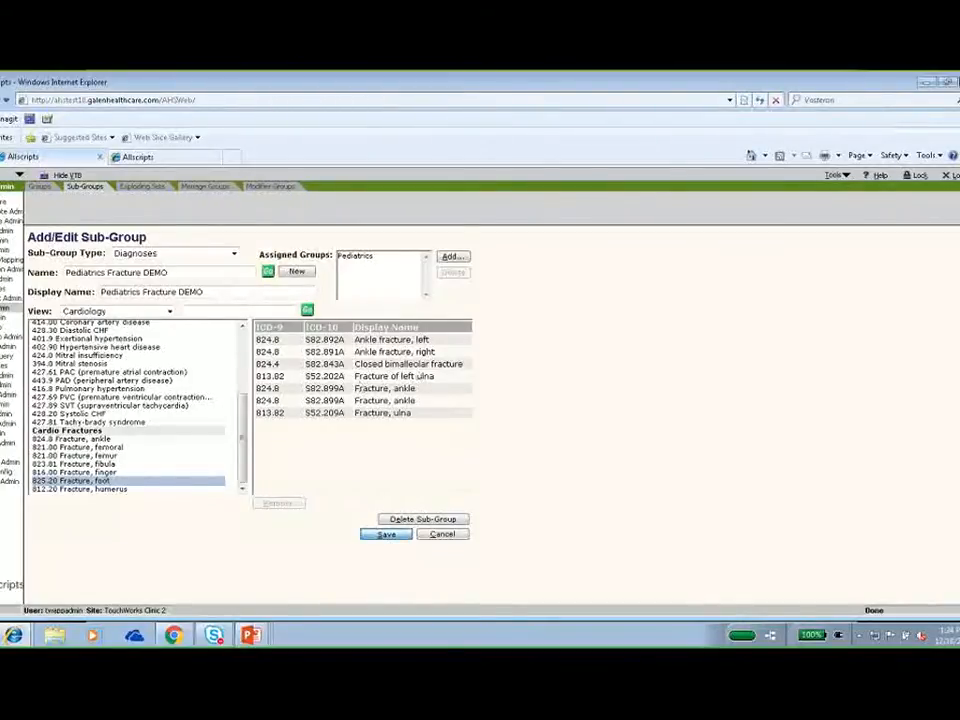
left_click(384, 535)
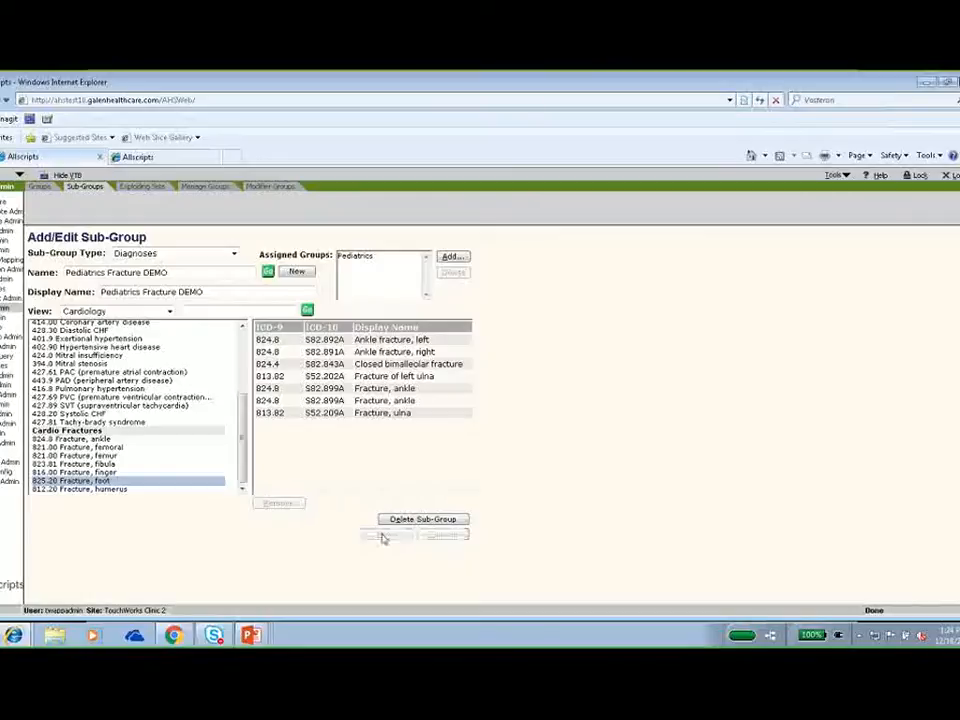
Change the sub-group type to Procedures and look up the Pediatrics Immunization DEMO sub-group.
left_click(233, 256)
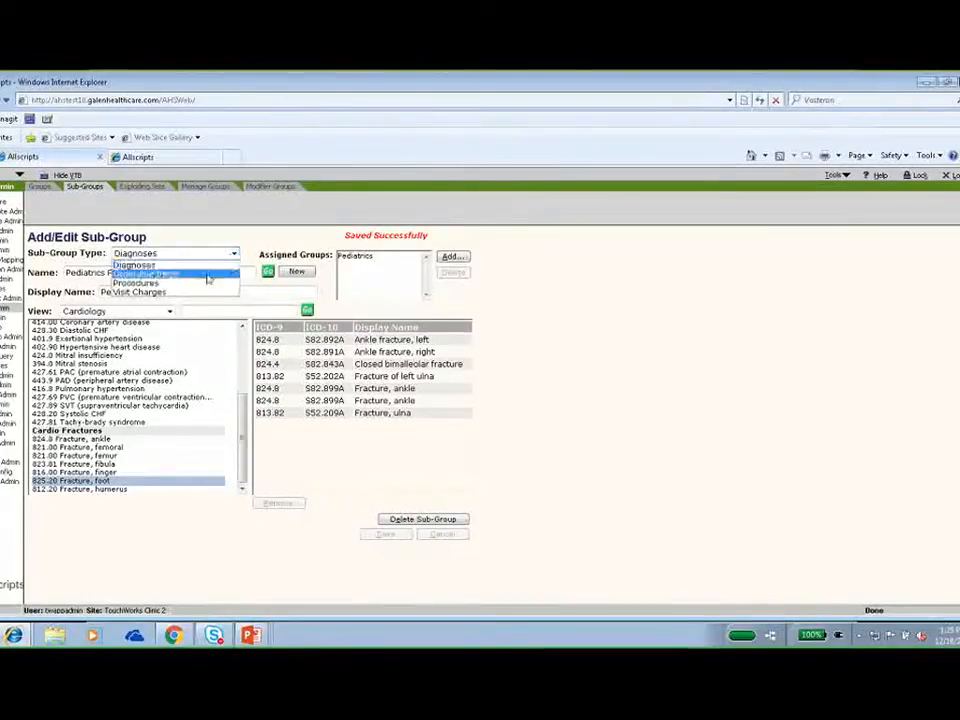
left_click(201, 285)
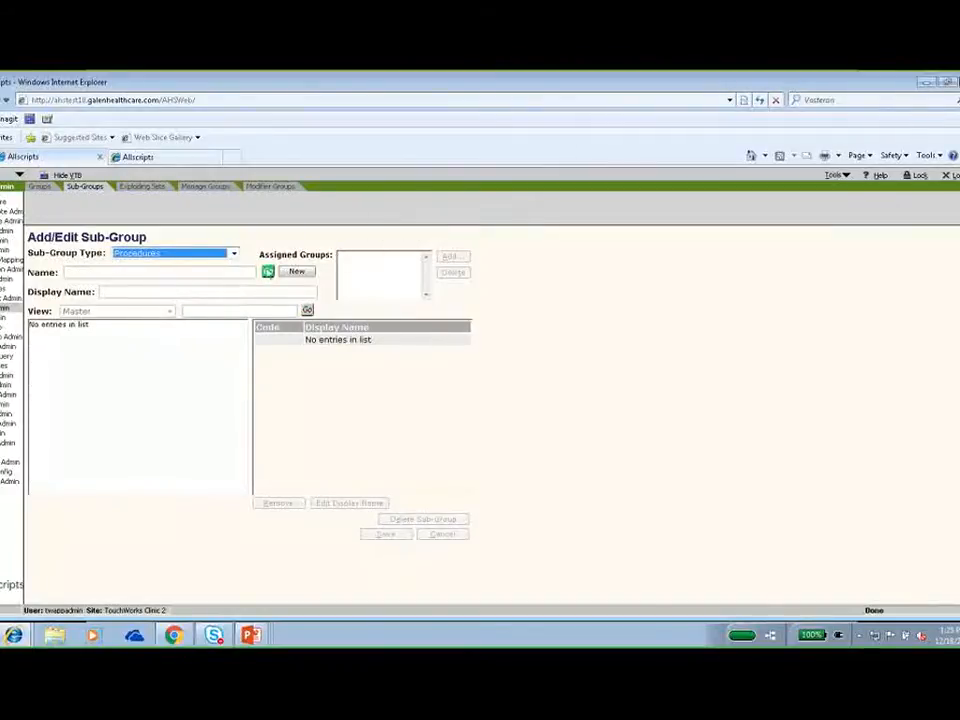
left_click(268, 272)
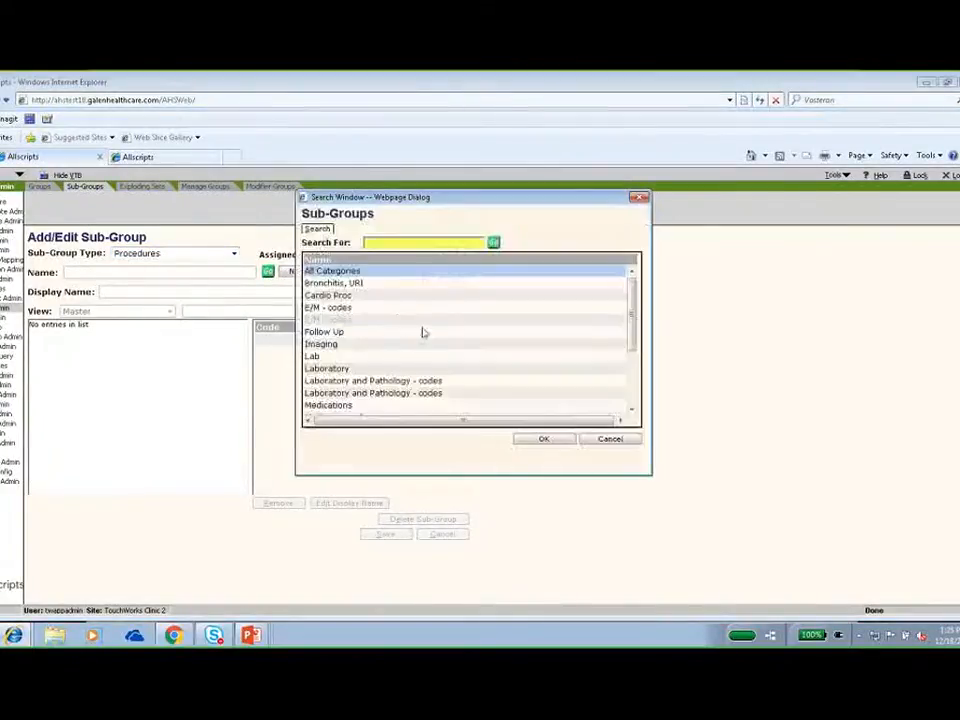
left_click_drag(633, 315, 641, 368)
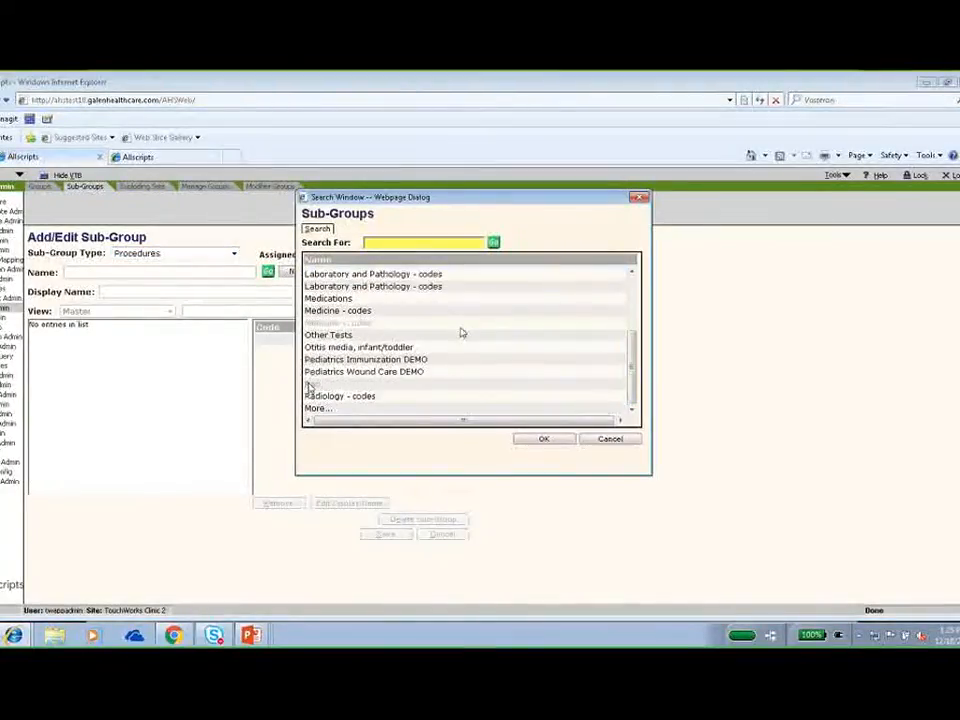
left_click(402, 363)
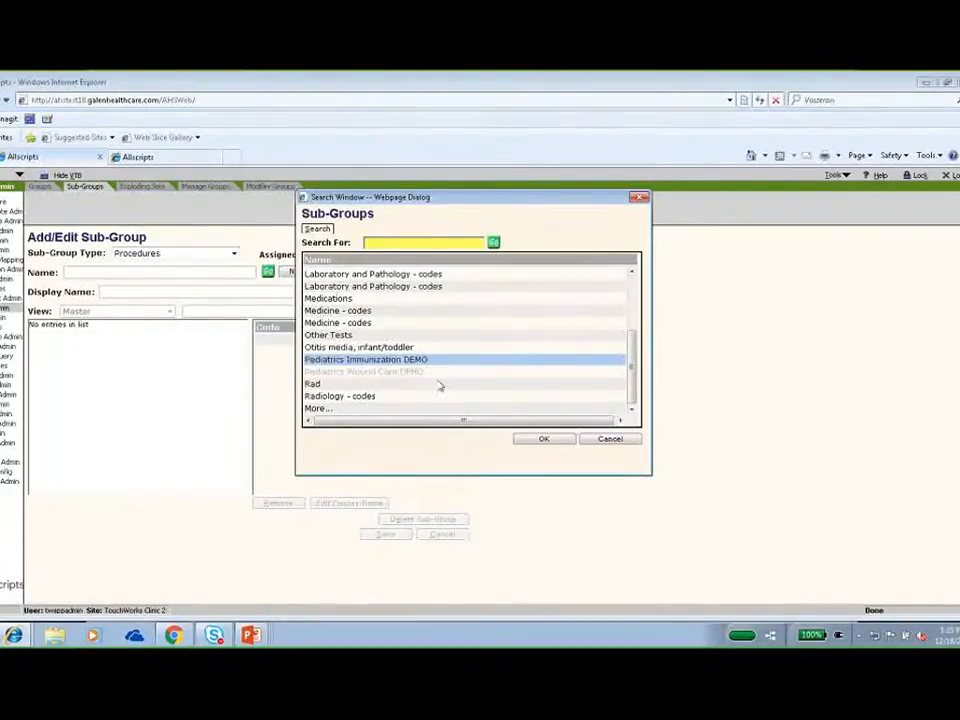
left_click(542, 441)
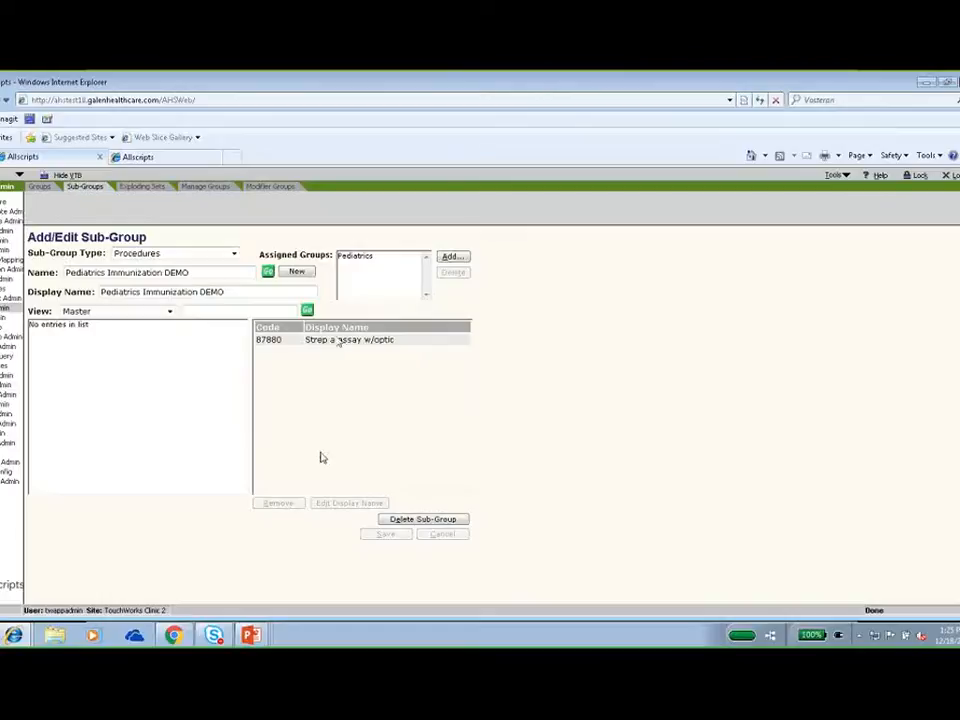
Change the display name of procedure 87880 to "Strep a assay w/optic demo", accepting the system-wide change.
left_click(358, 342)
left_click(358, 342)
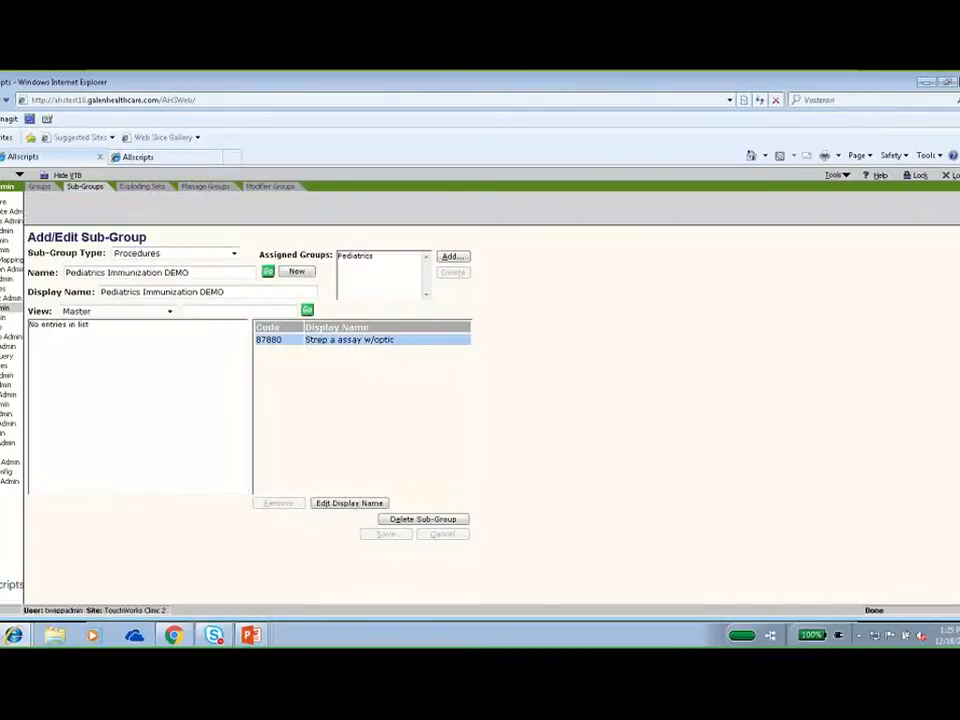
left_click(348, 504)
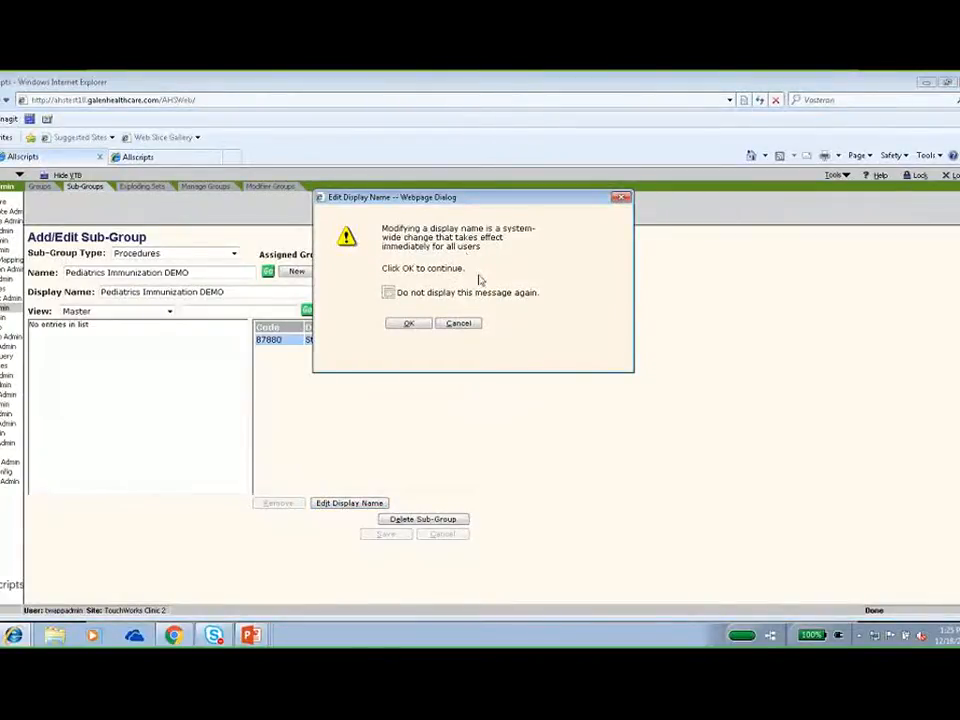
left_click(419, 329)
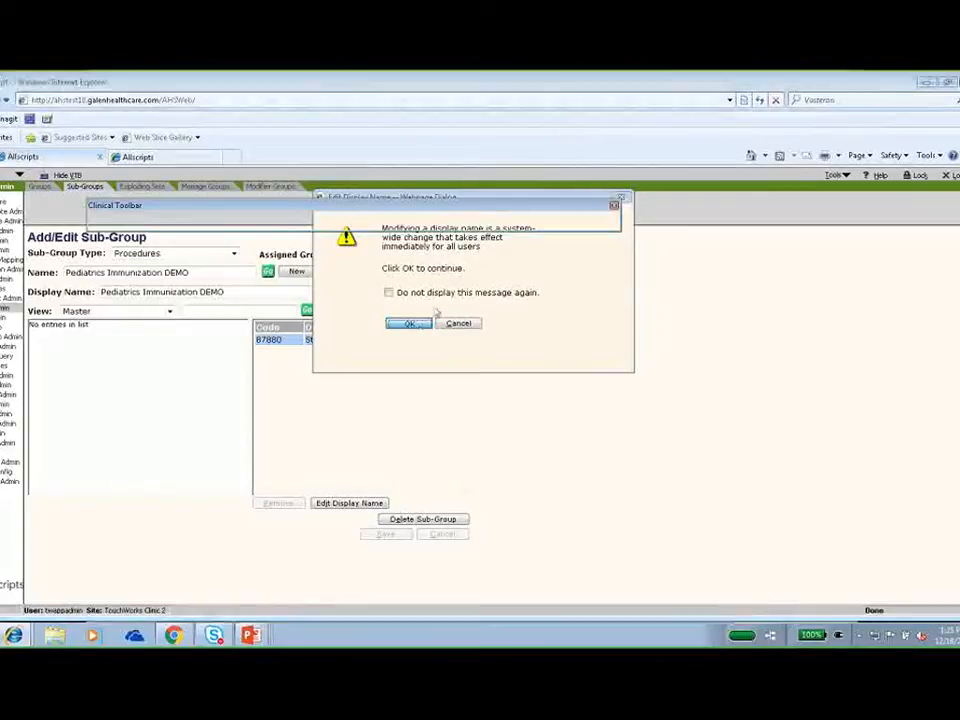
left_click(424, 241)
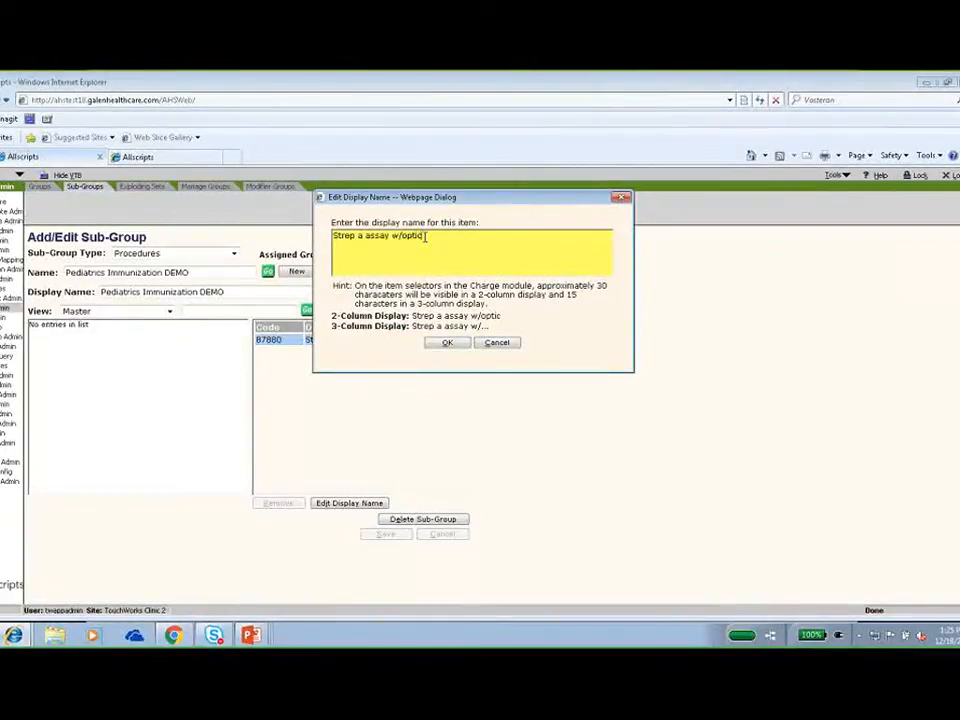
type("itemo")
left_click(461, 344)
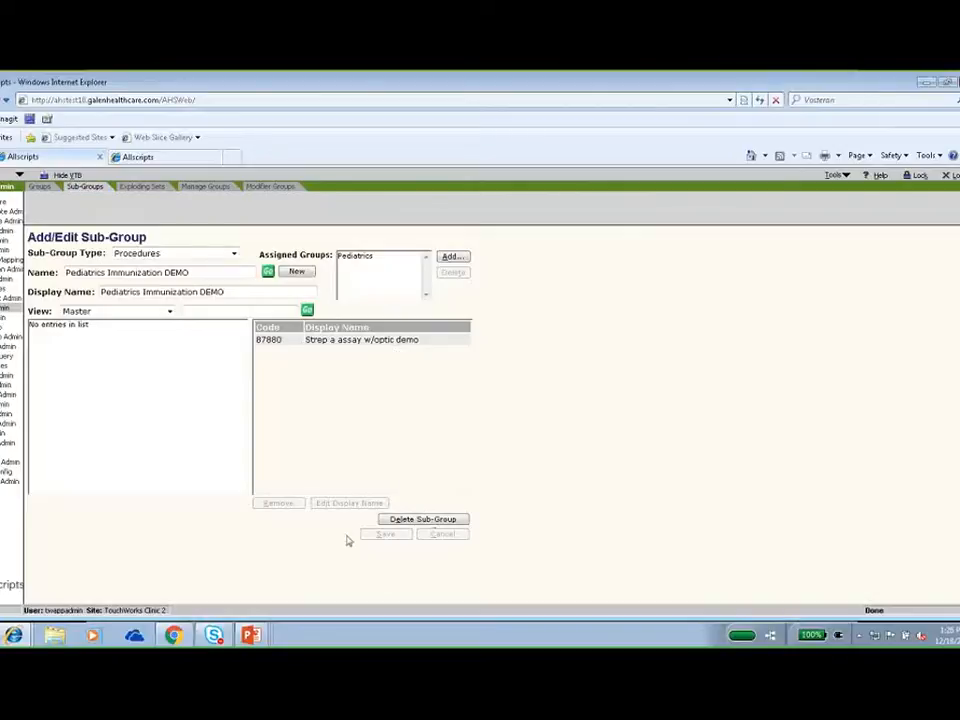
Switch the sub-group type to Visit Charges and look up the Pediatrics Established OV DEMO sub-group.
left_click(234, 253)
left_click(203, 292)
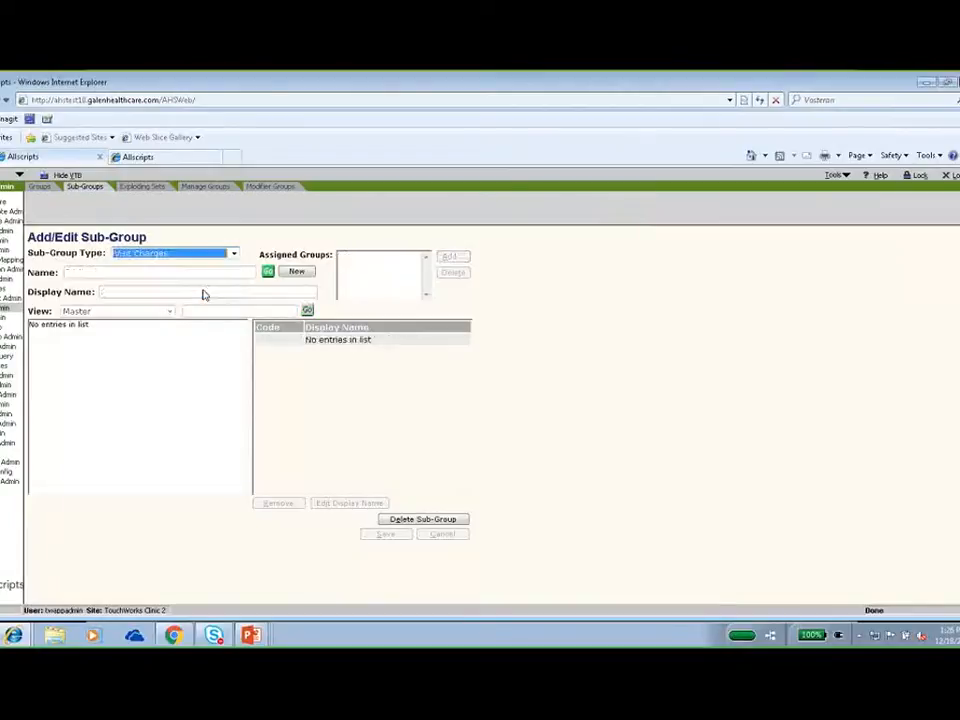
left_click(268, 272)
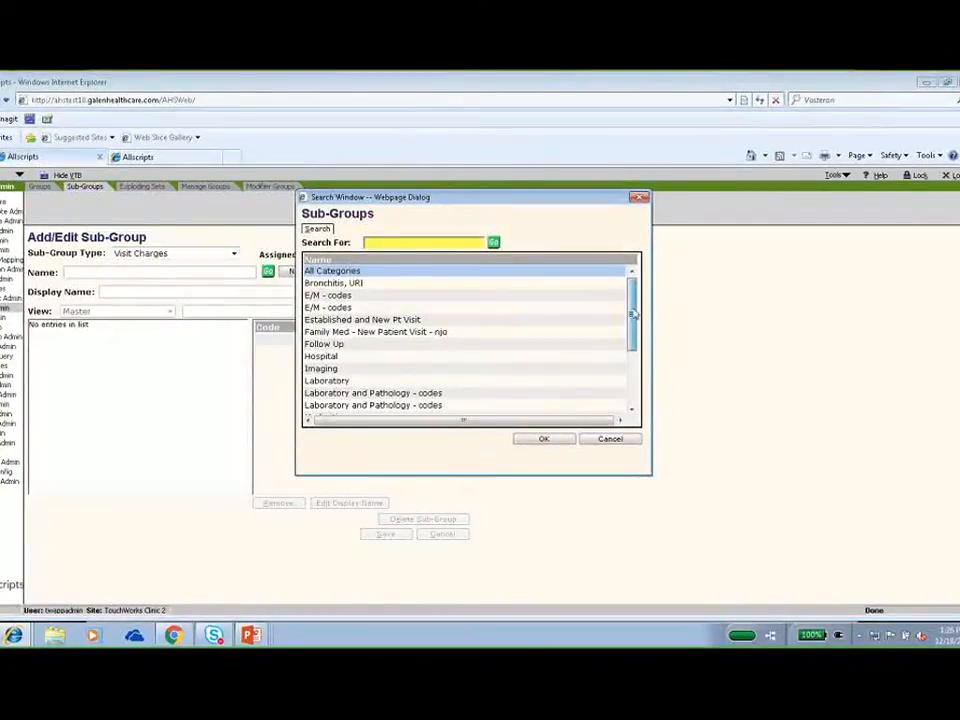
left_click_drag(637, 312, 645, 370)
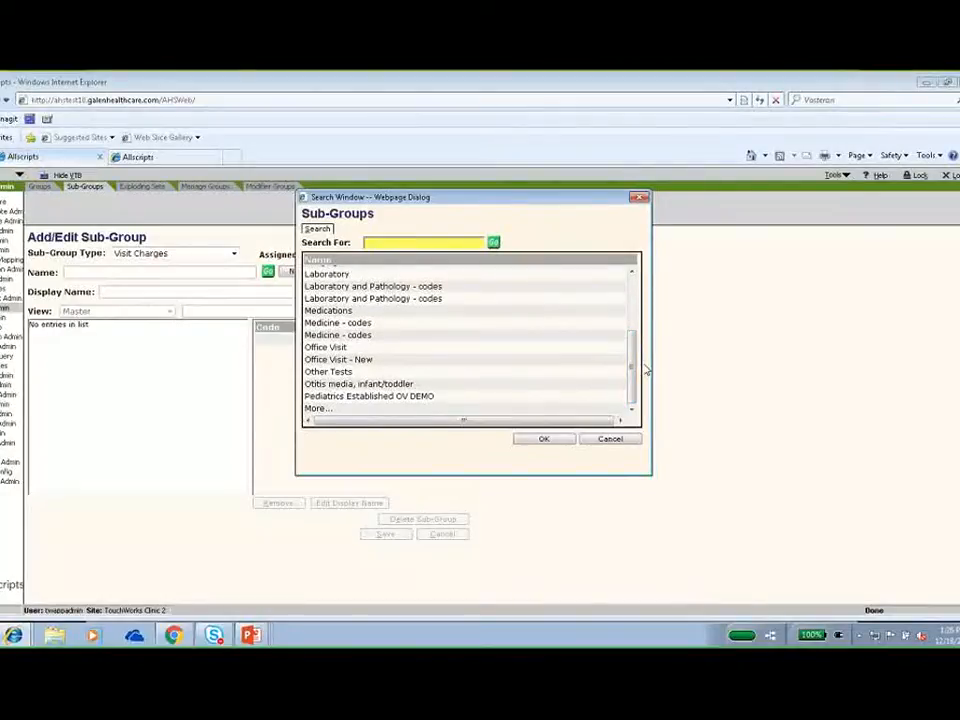
left_click(397, 400)
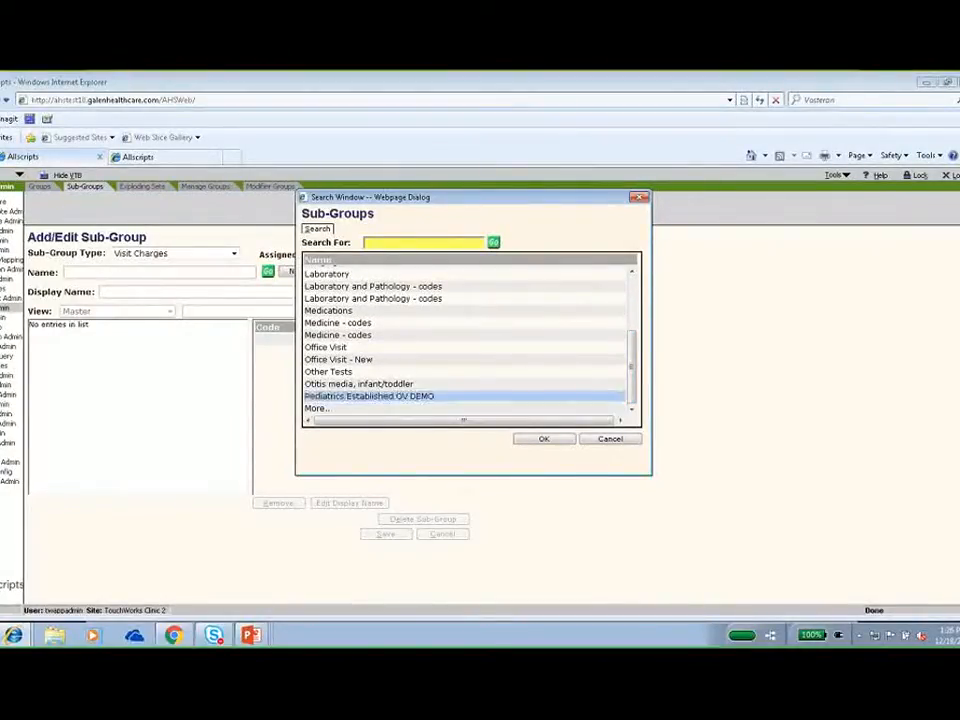
left_click(536, 441)
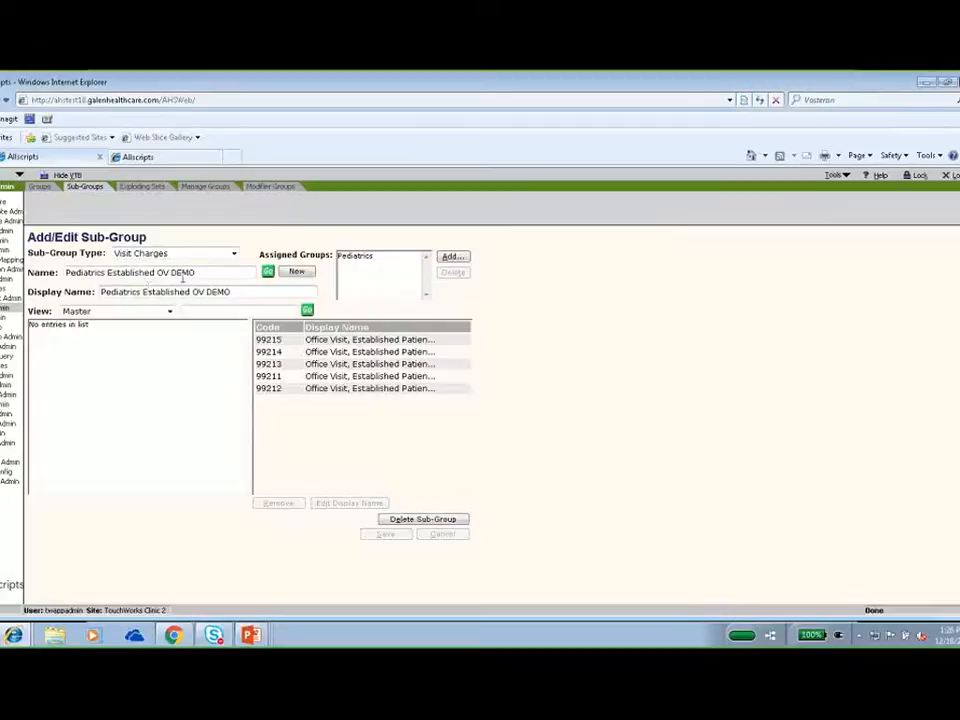
Start a new visit charge sub-group, reusing the copied name, with Pediatrics New OV DEMO as both name and display name.
left_click_drag(198, 274, 57, 280)
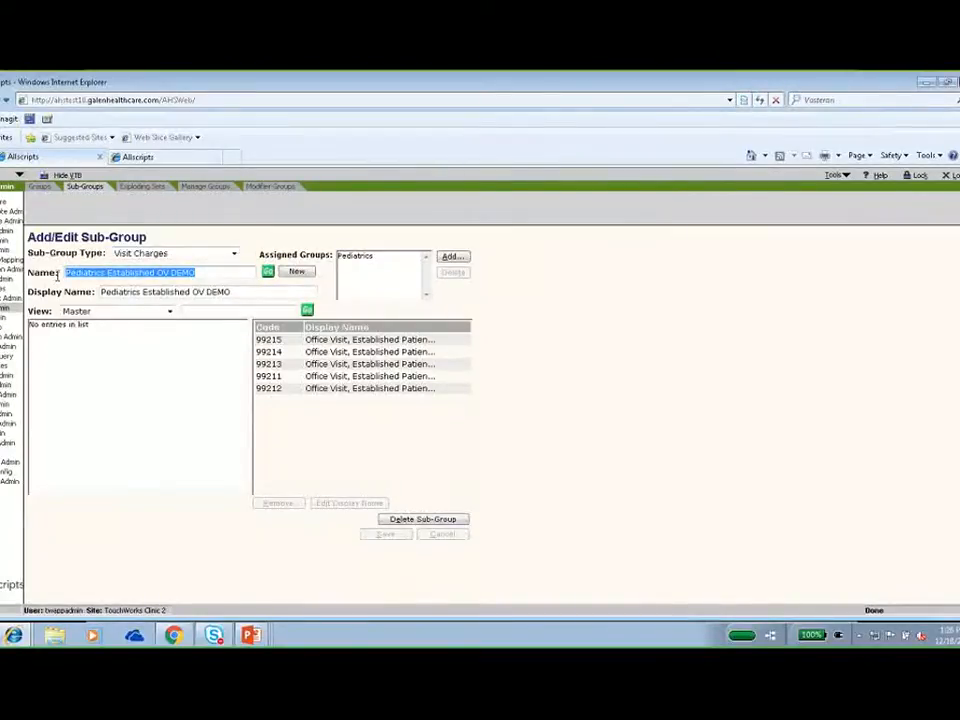
key("ctrl+c")
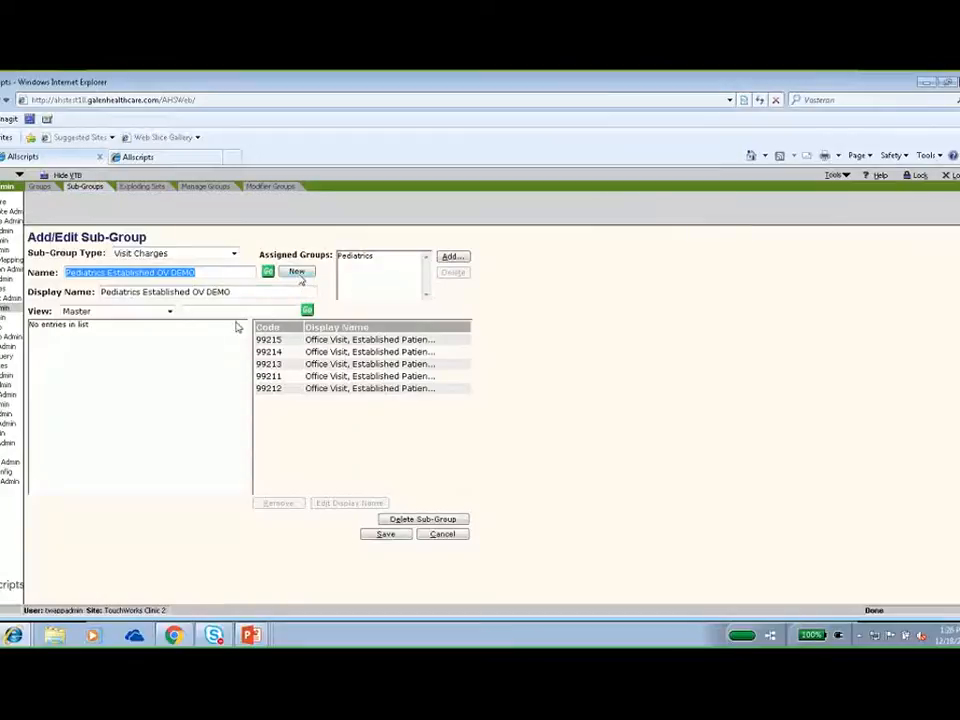
left_click(299, 275)
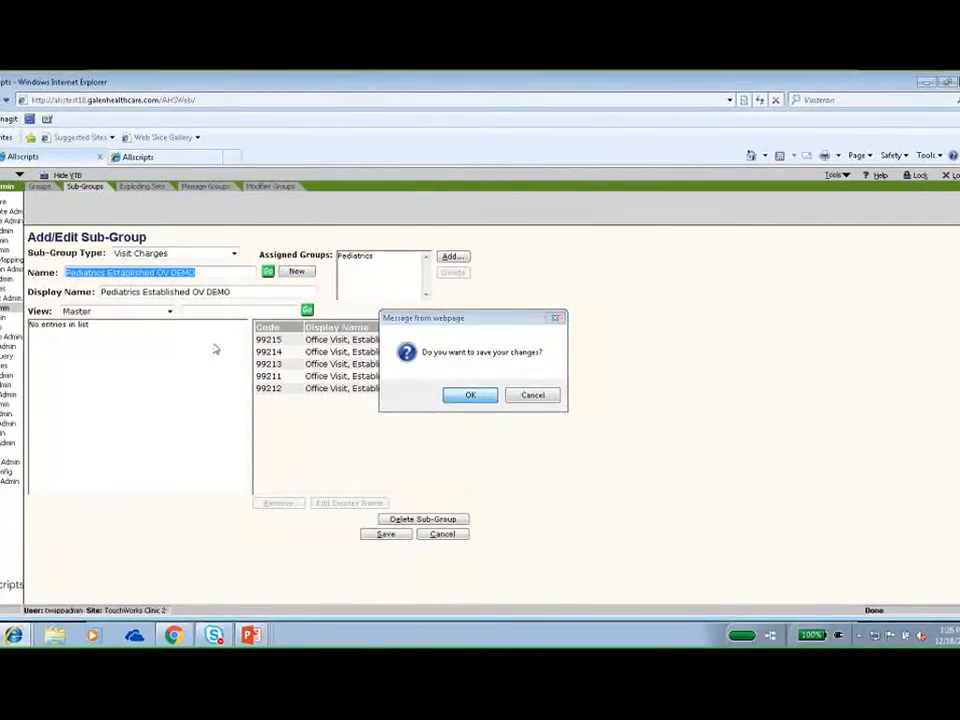
key("Return")
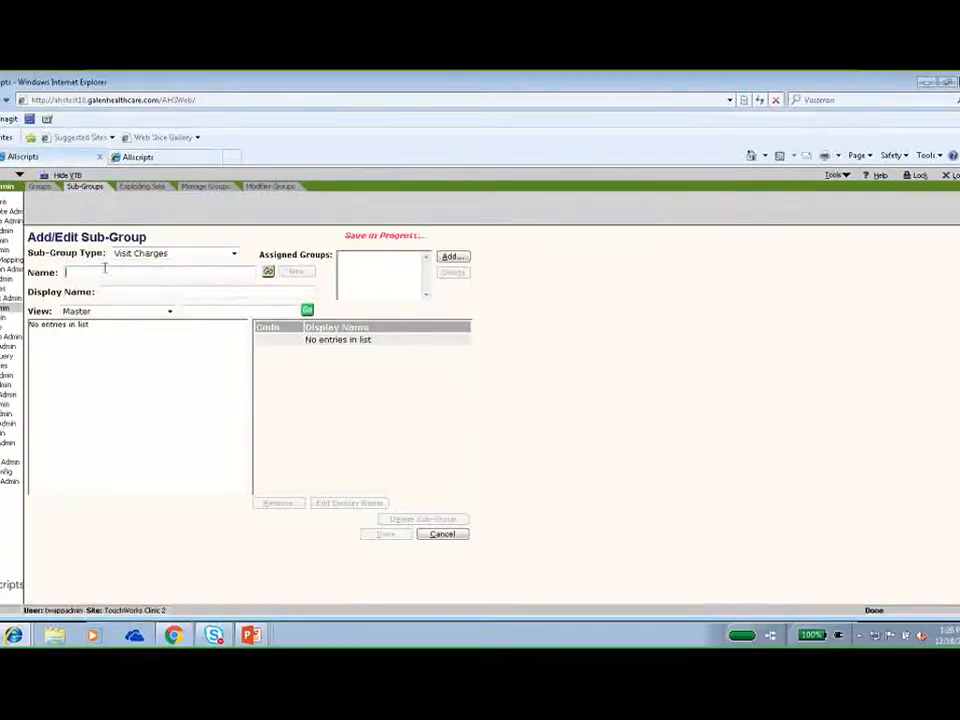
key("ctrl+v")
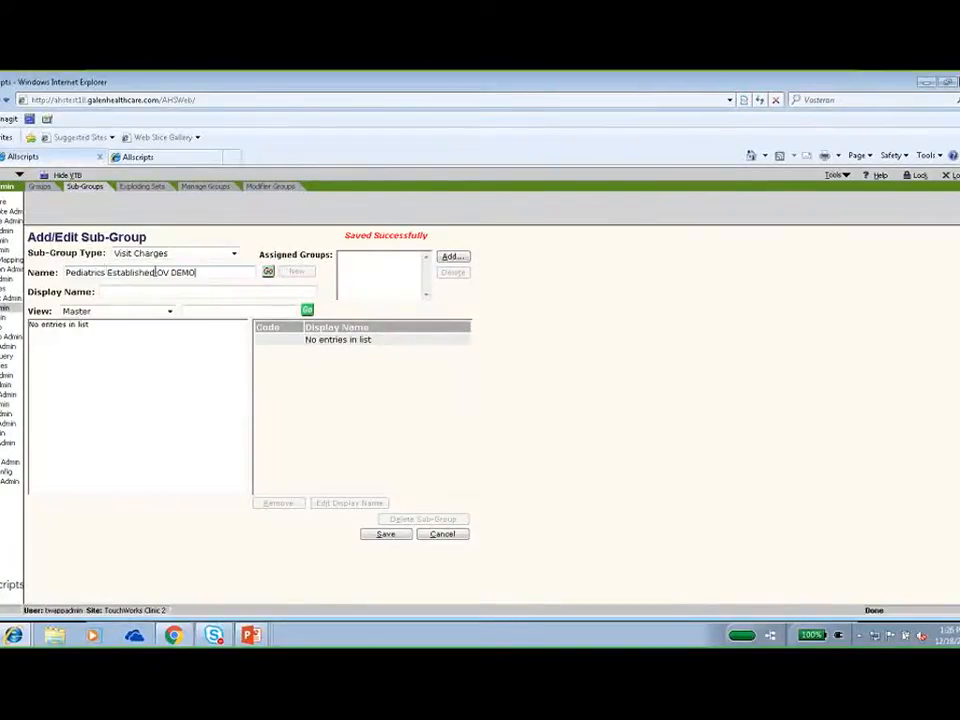
left_click_drag(156, 272, 107, 272)
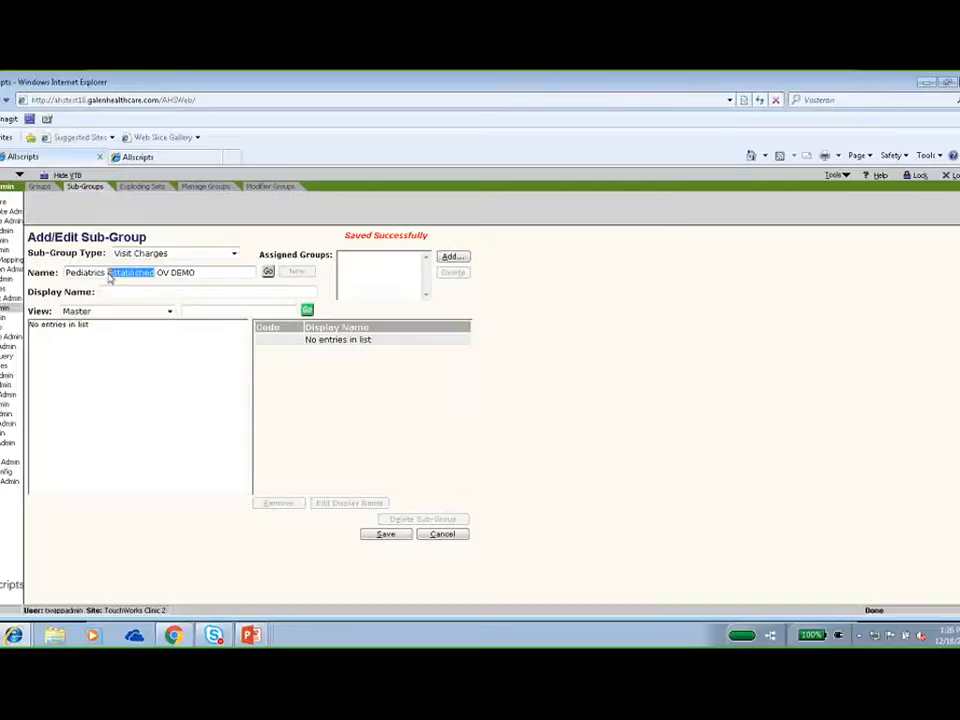
type("Ne")
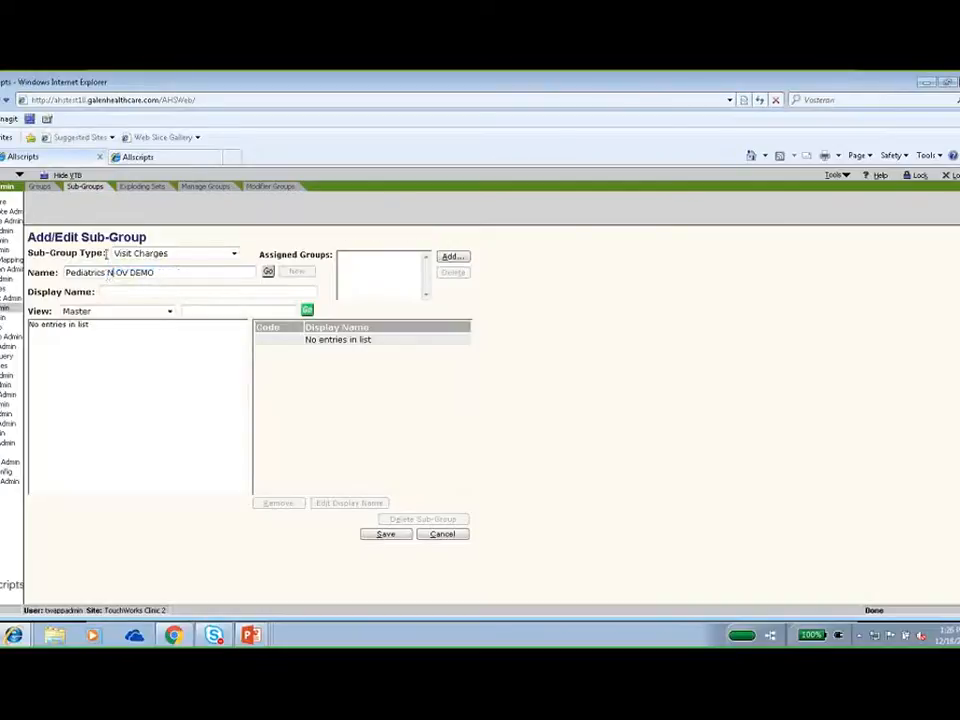
type("w")
key("ctrl+a")
left_click(112, 292)
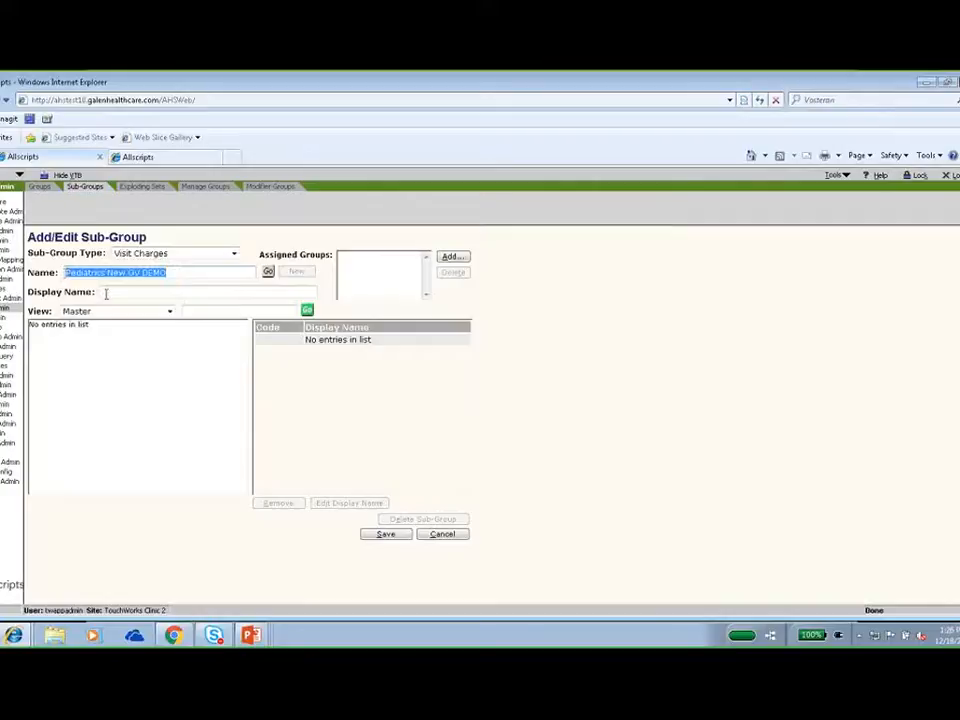
key("ctrl+v")
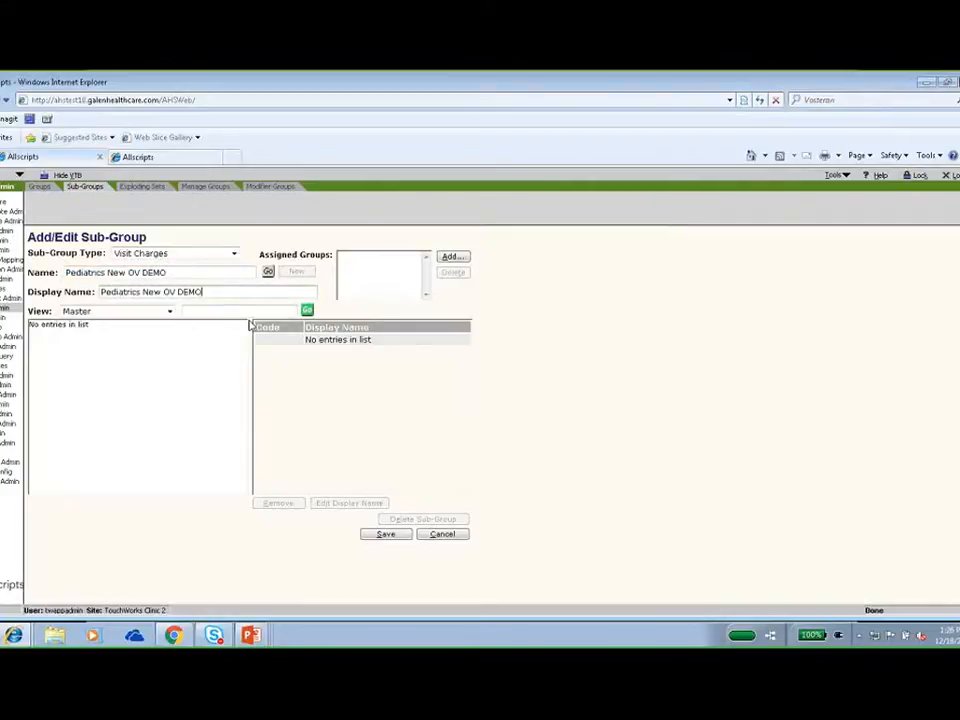
Search the Master view for "new" and add new patient office visit codes 99201 through 99205 to the sub-group.
left_click(239, 311)
type("new")
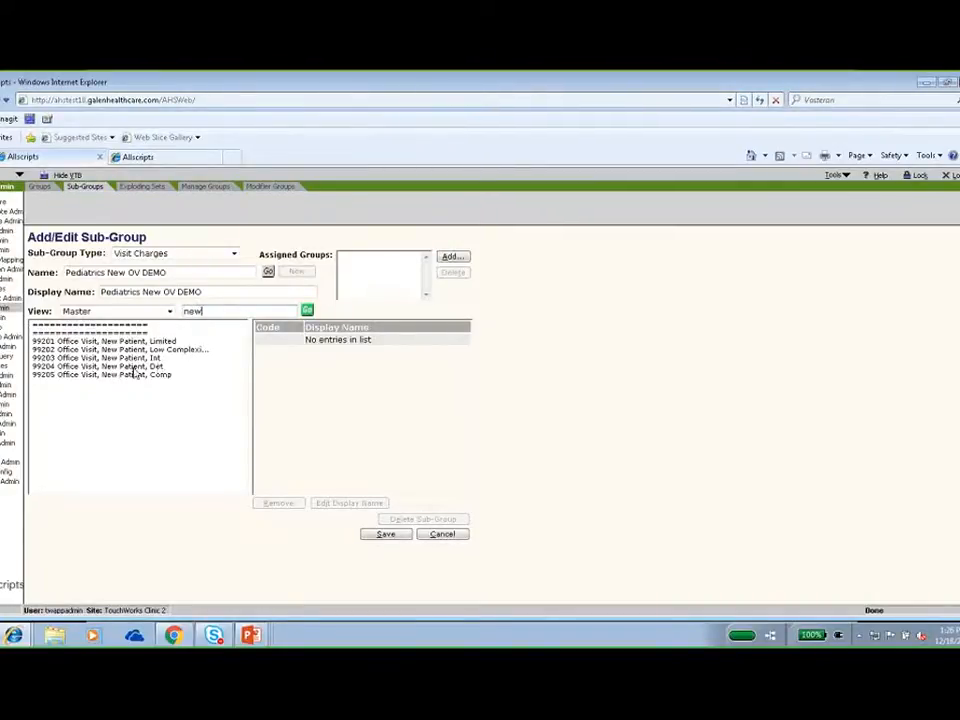
double_click(115, 341)
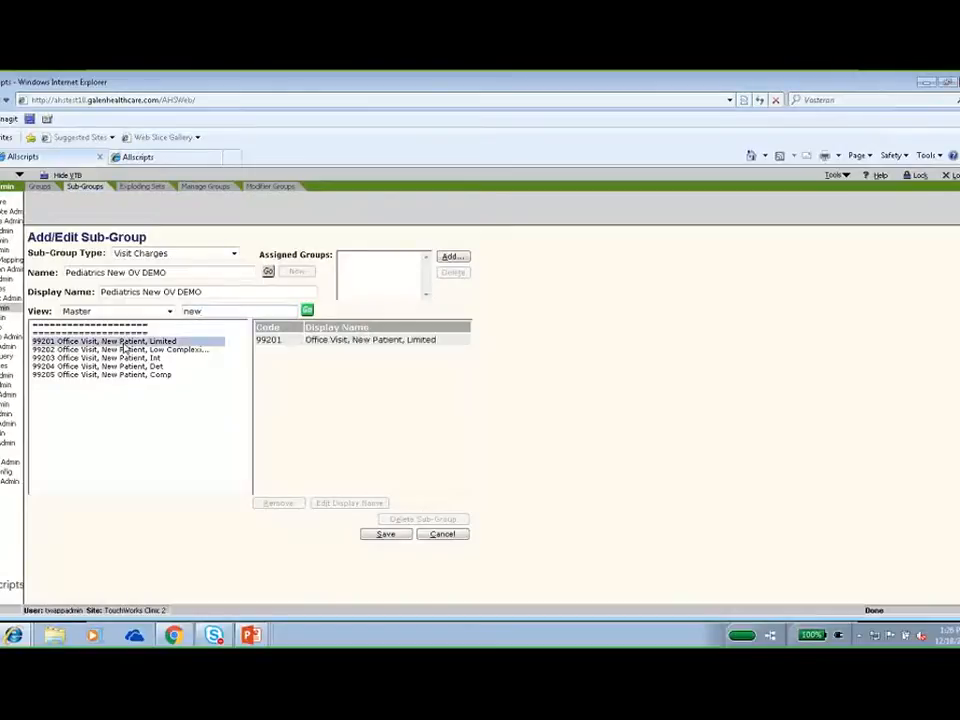
double_click(125, 349)
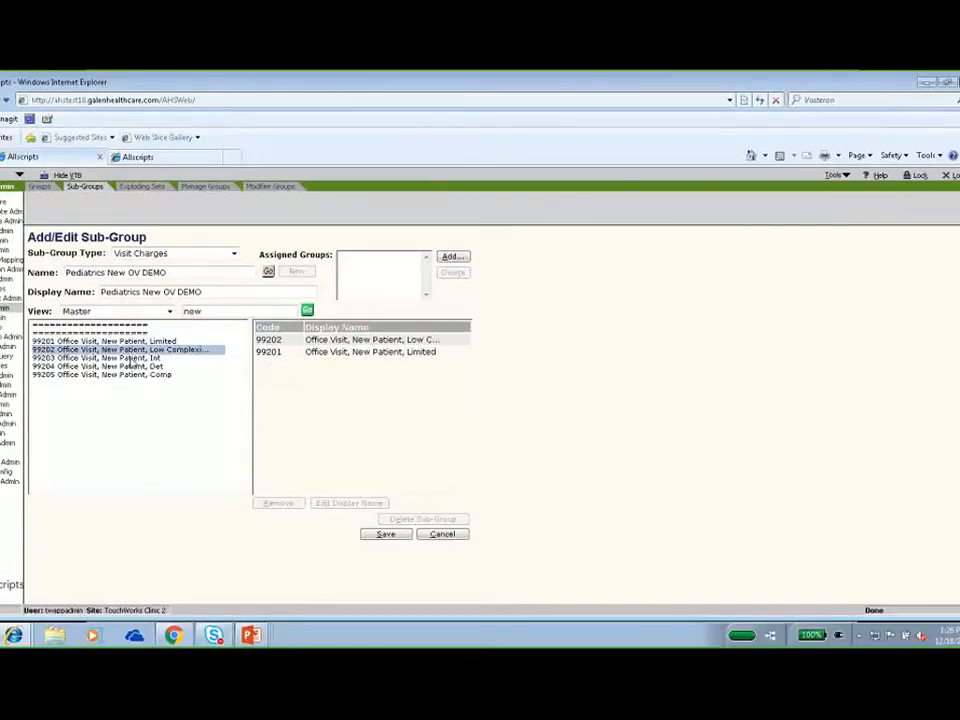
double_click(130, 357)
double_click(131, 367)
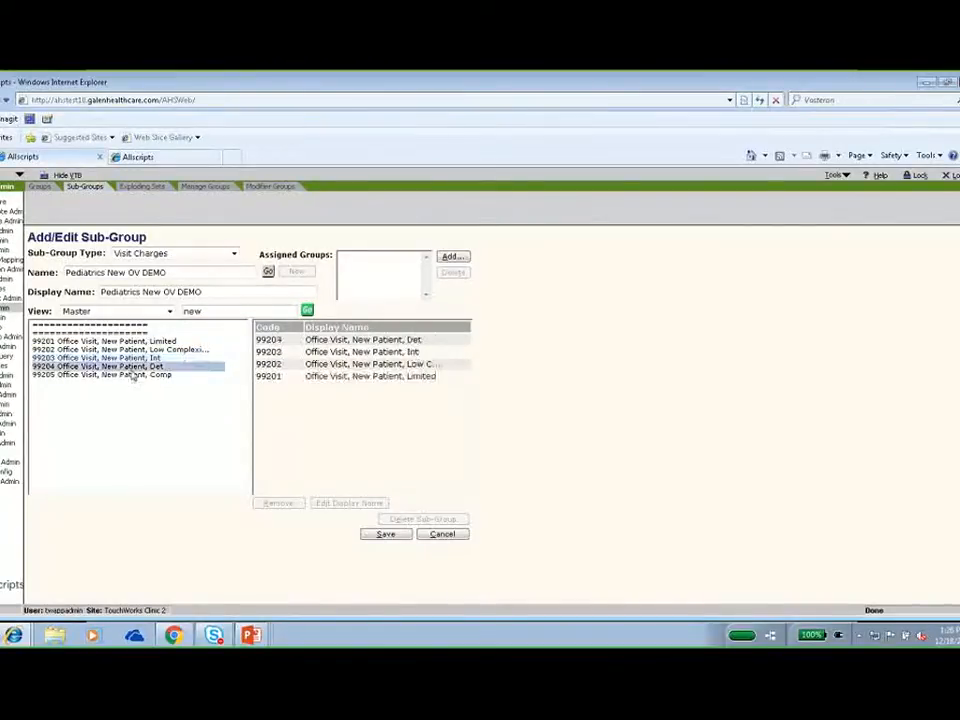
double_click(133, 375)
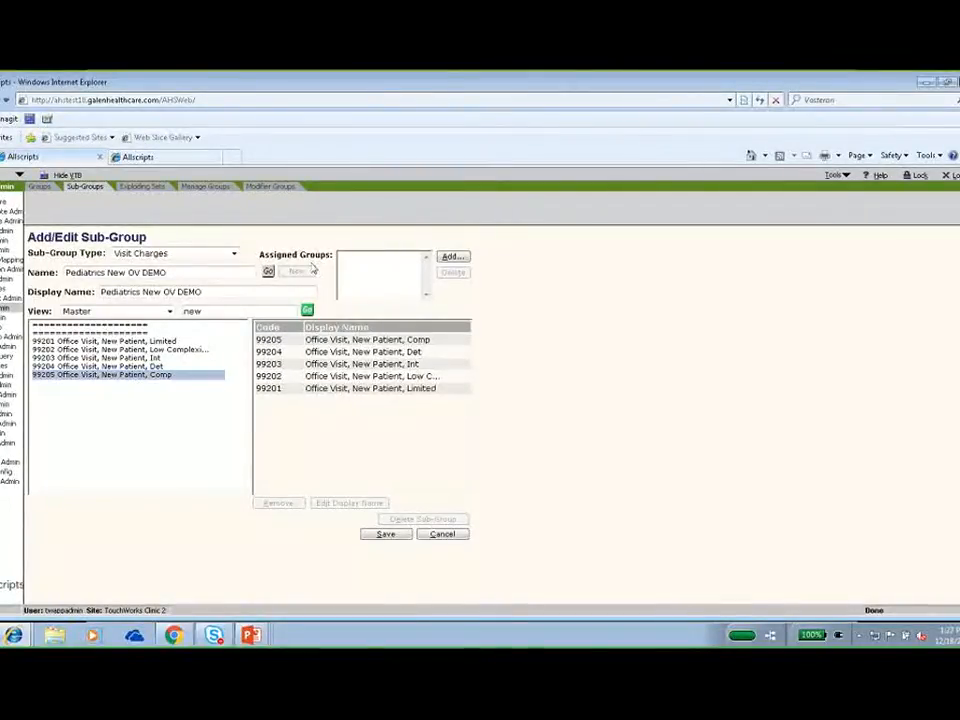
Assign the Pediatrics New OV DEMO sub-group to the Pediatrics group and save it.
left_click(449, 257)
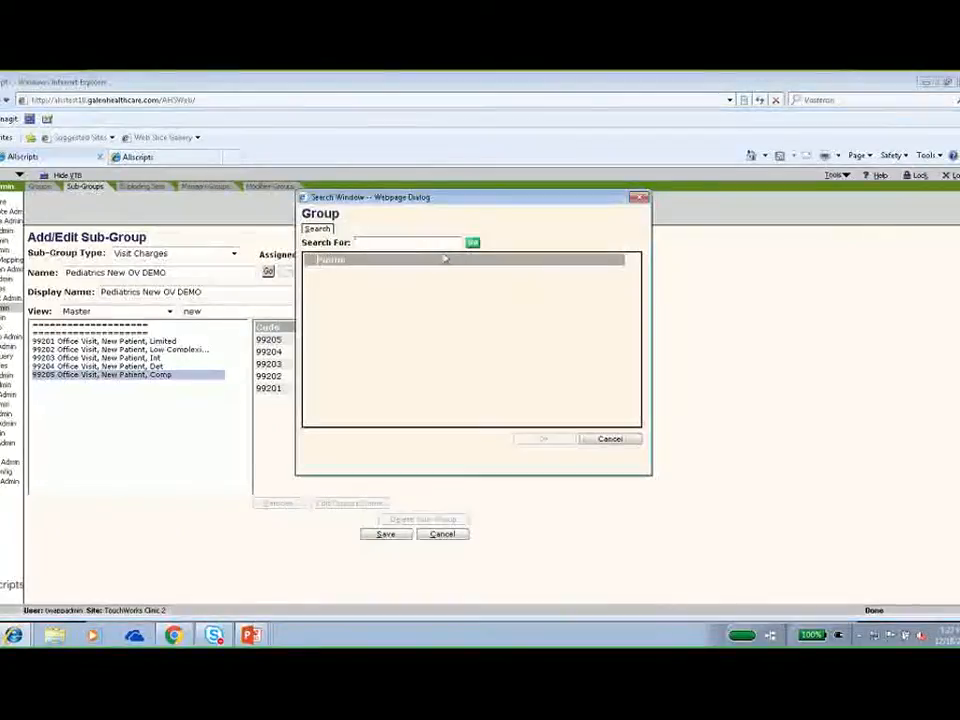
type("ped")
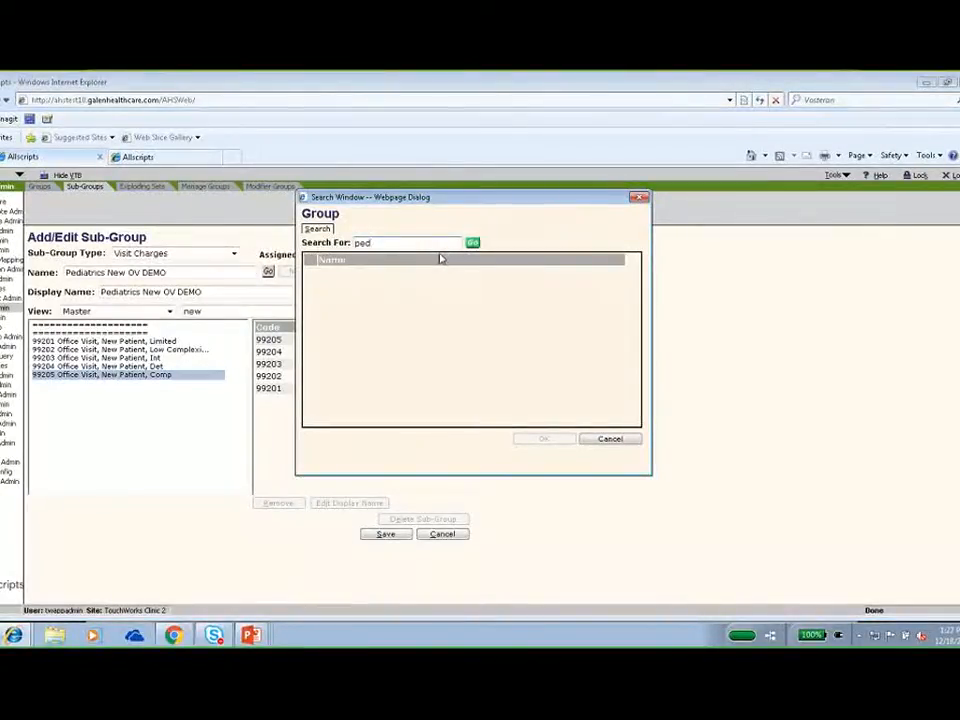
key("Return")
left_click(311, 278)
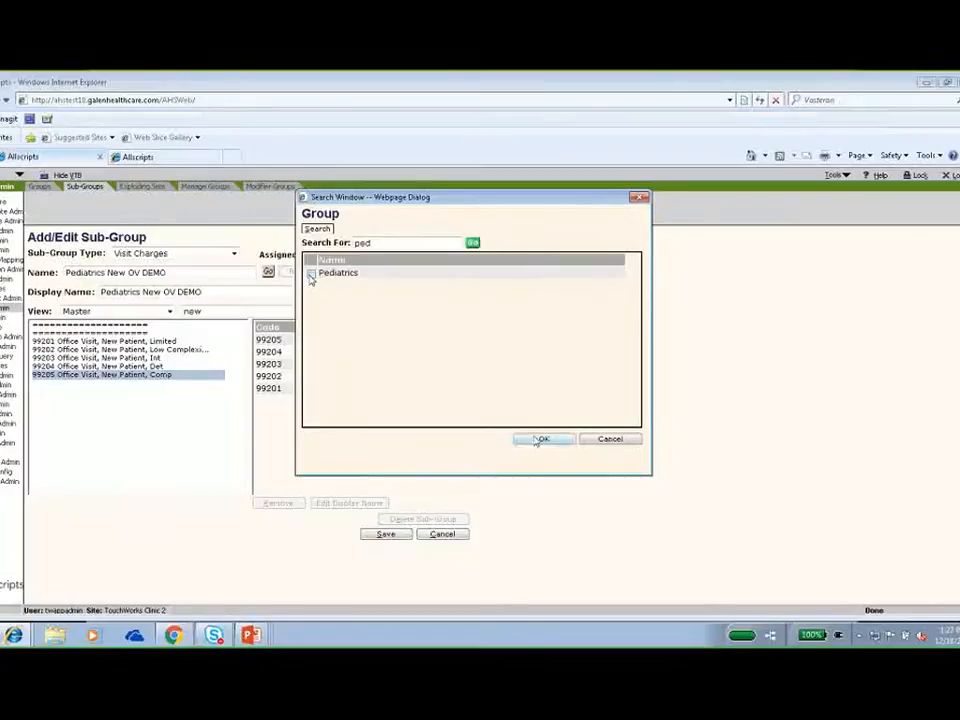
left_click(546, 441)
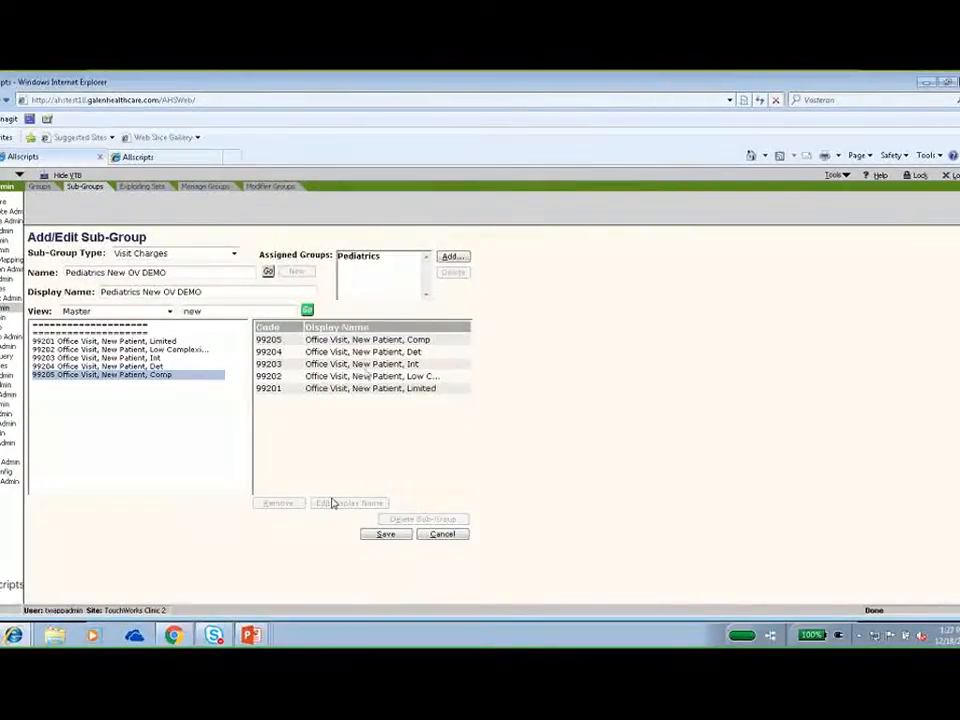
left_click(386, 534)
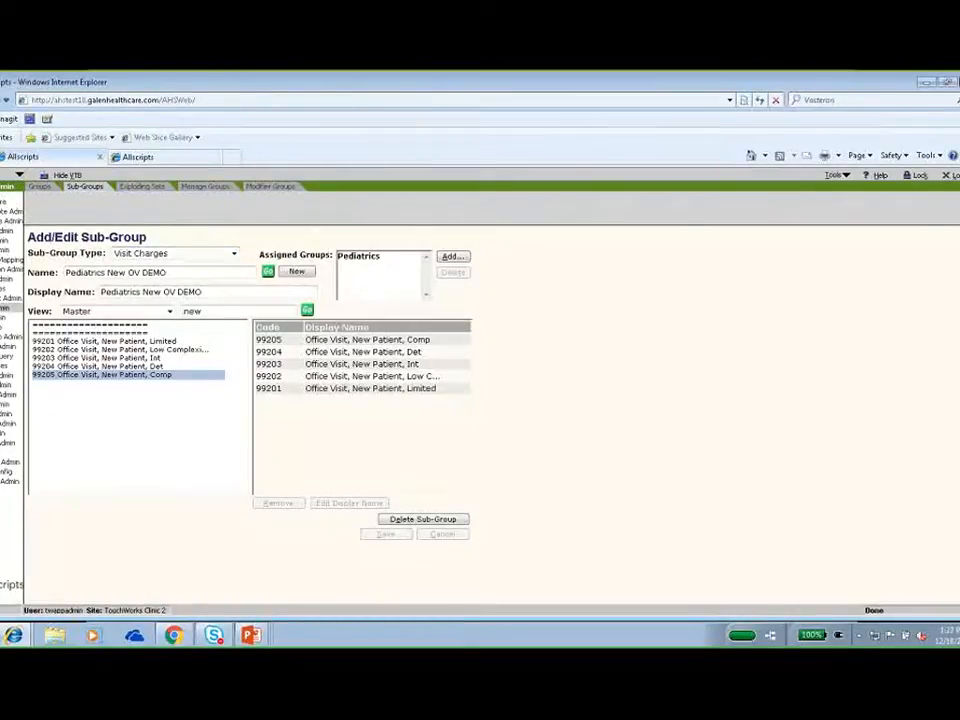
Look up the Pediatrics DTAP DEMO exploding set and review its item type choices, keeping Diagnoses selected.
left_click(144, 189)
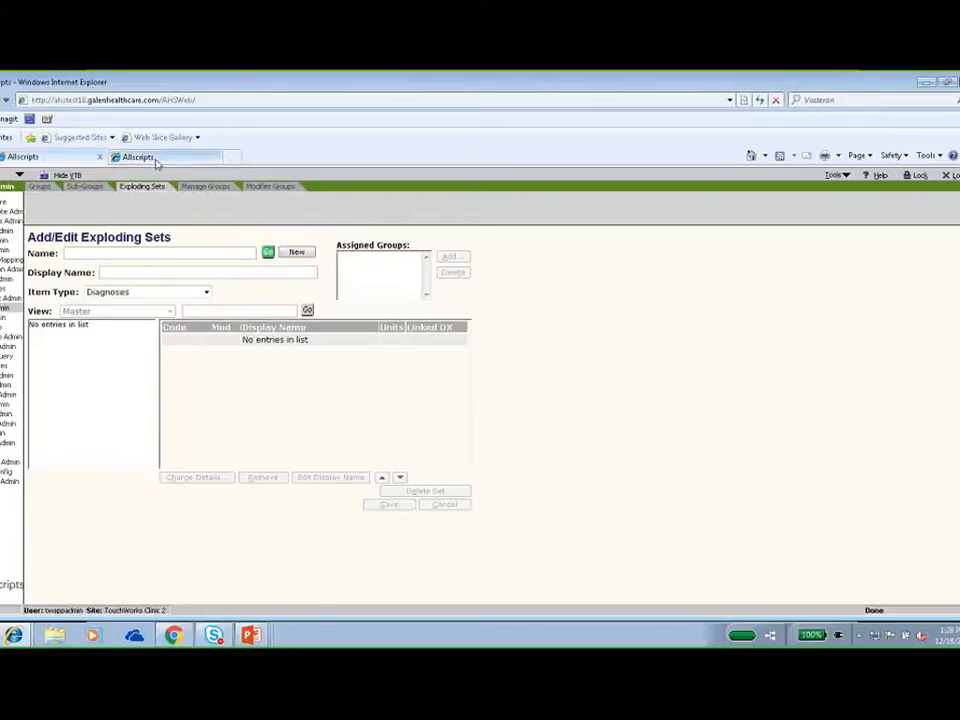
left_click(268, 253)
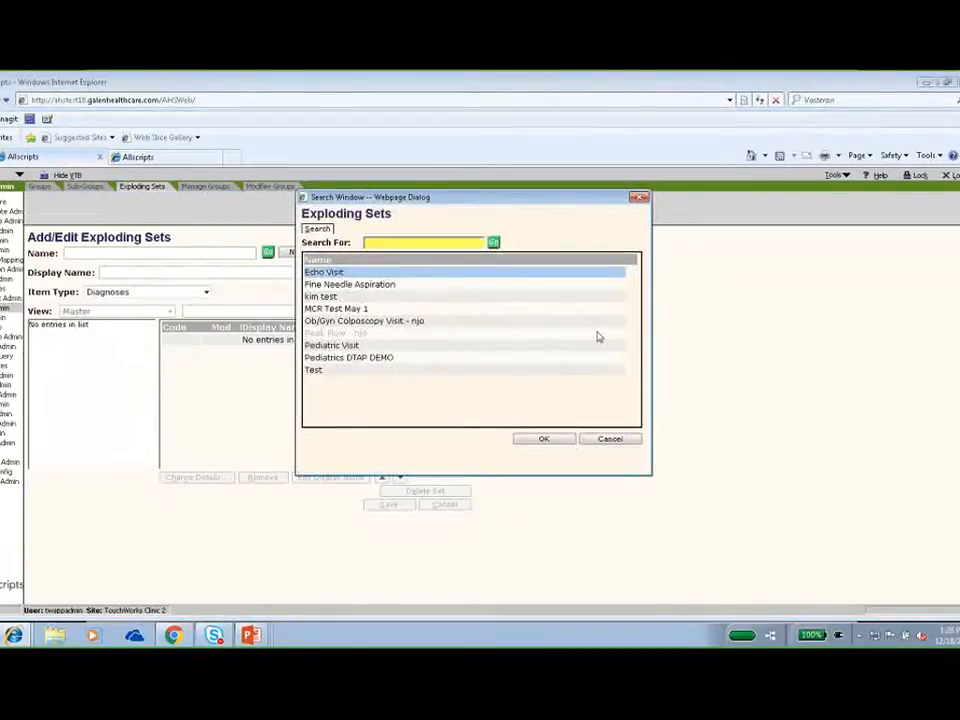
left_click(370, 360)
left_click(543, 439)
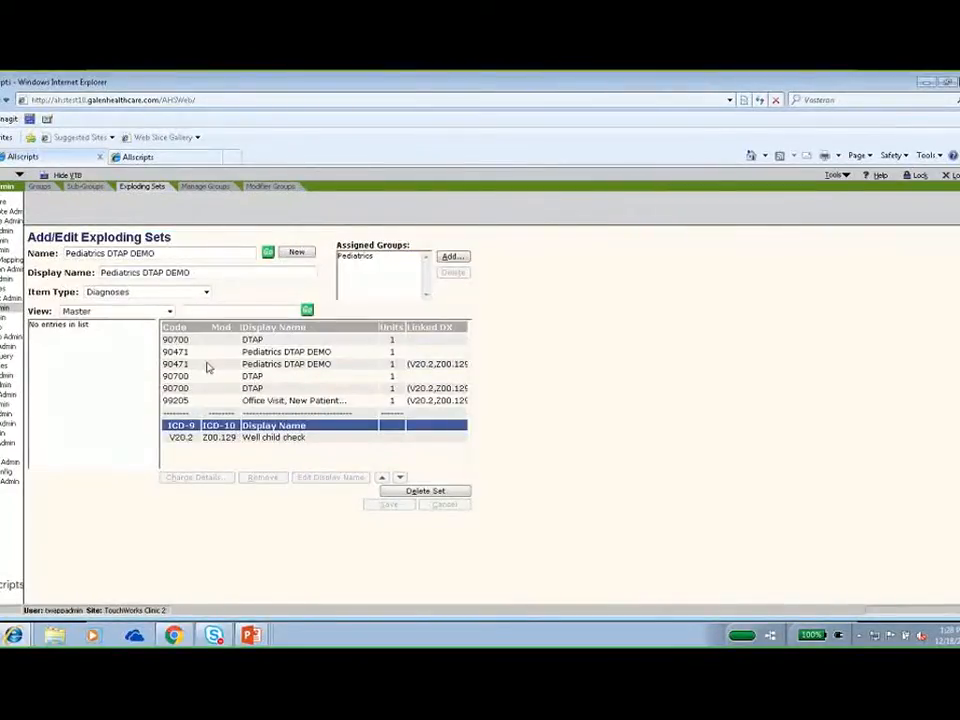
left_click(206, 293)
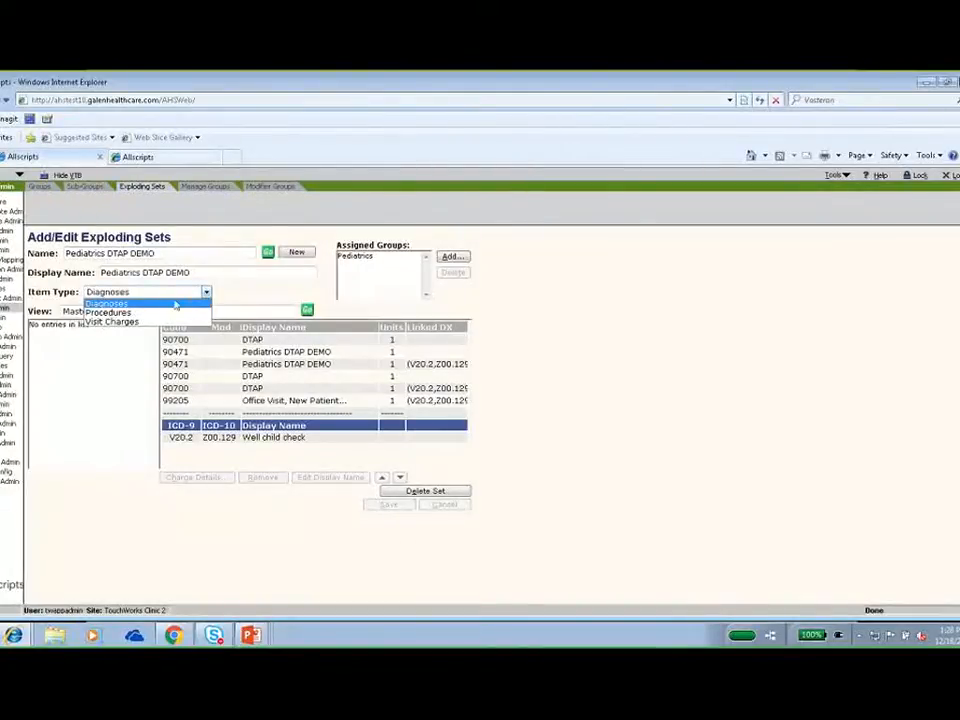
left_click(110, 303)
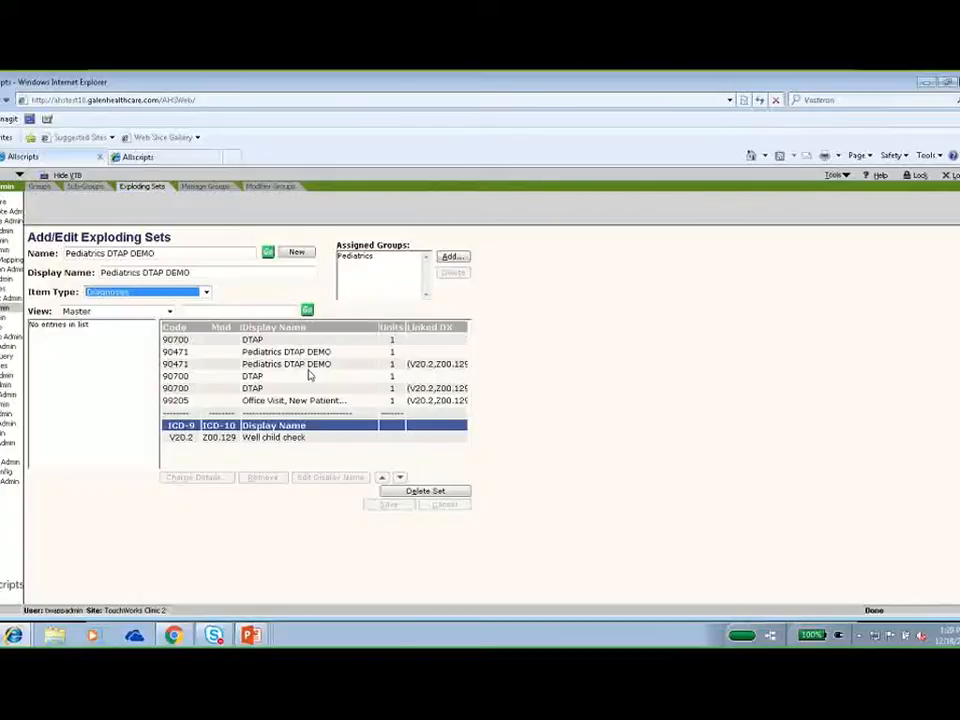
In group management, add Family Medicine to the Pediatrician user's groups, set it as default, and check the available view types.
left_click(203, 193)
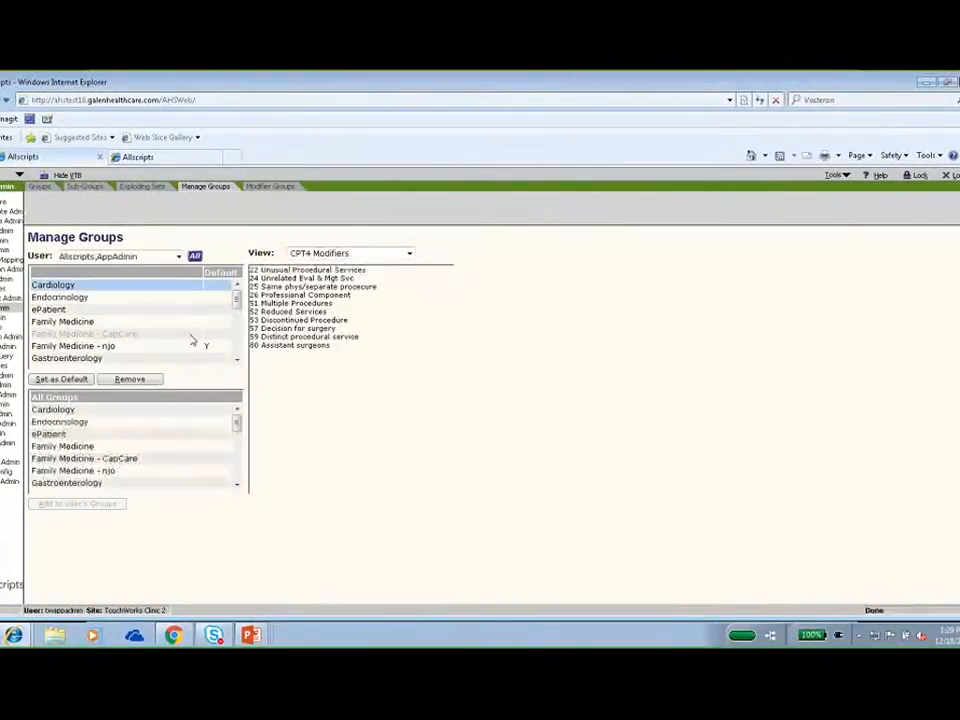
left_click(180, 257)
left_click(180, 257)
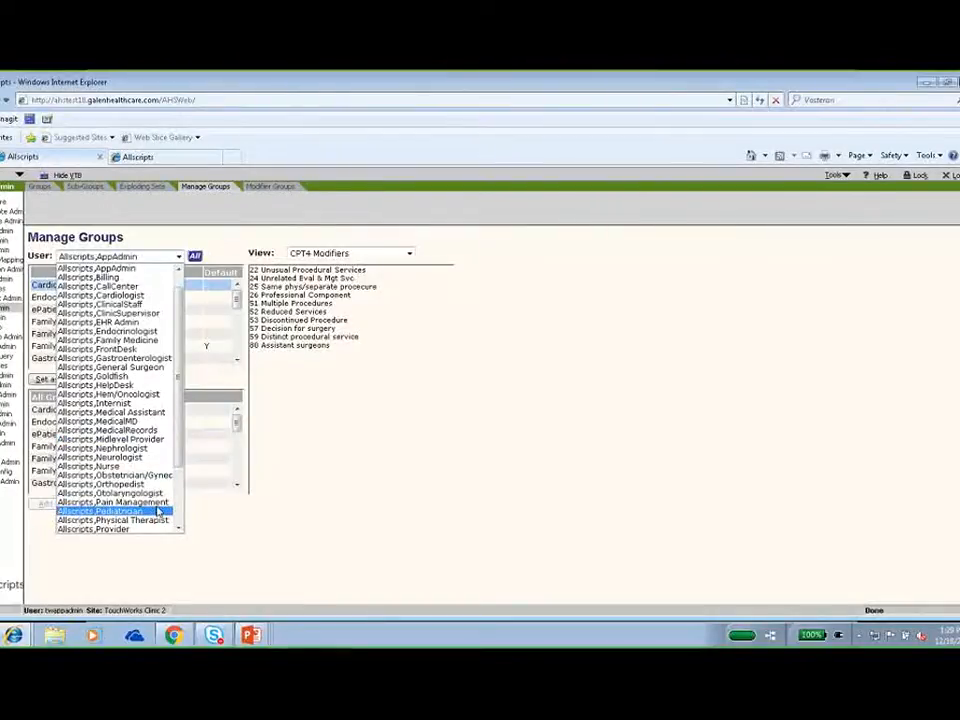
left_click(152, 511)
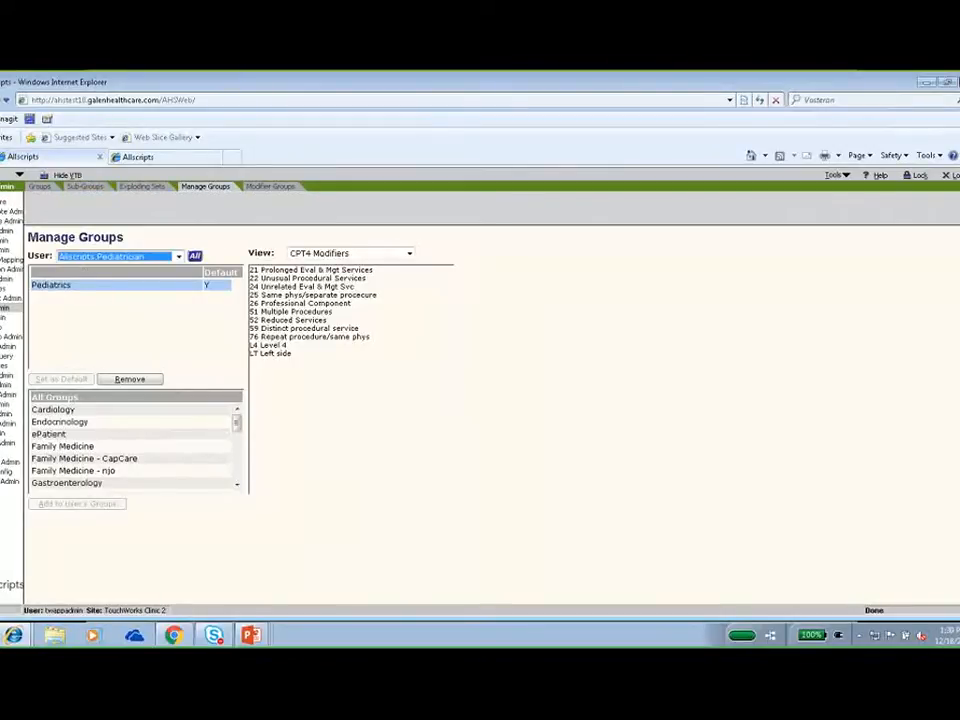
left_click(82, 448)
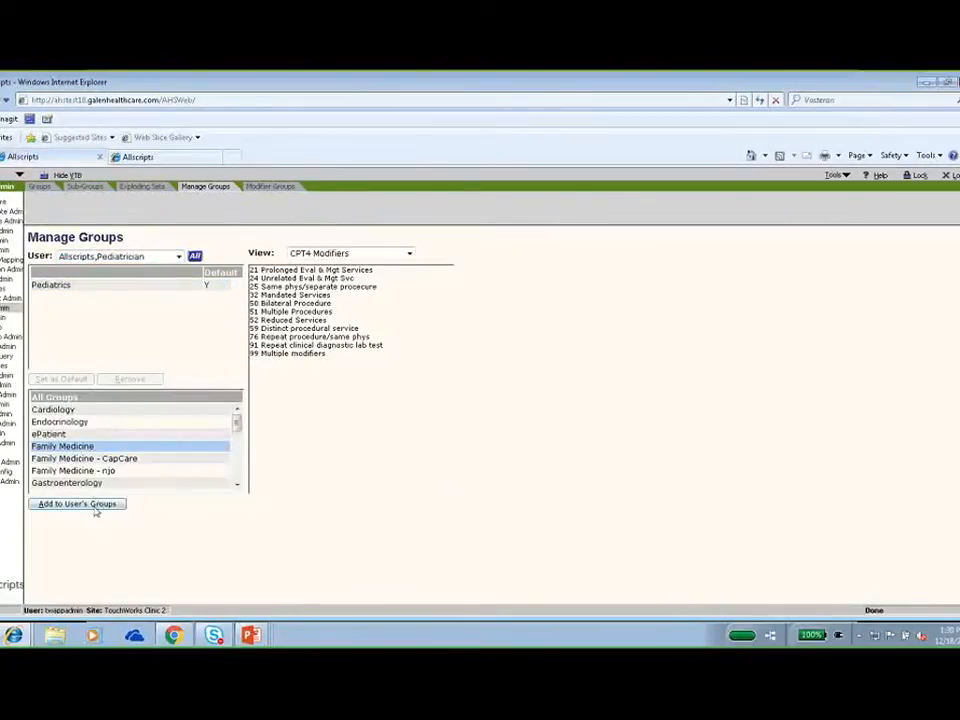
left_click(94, 506)
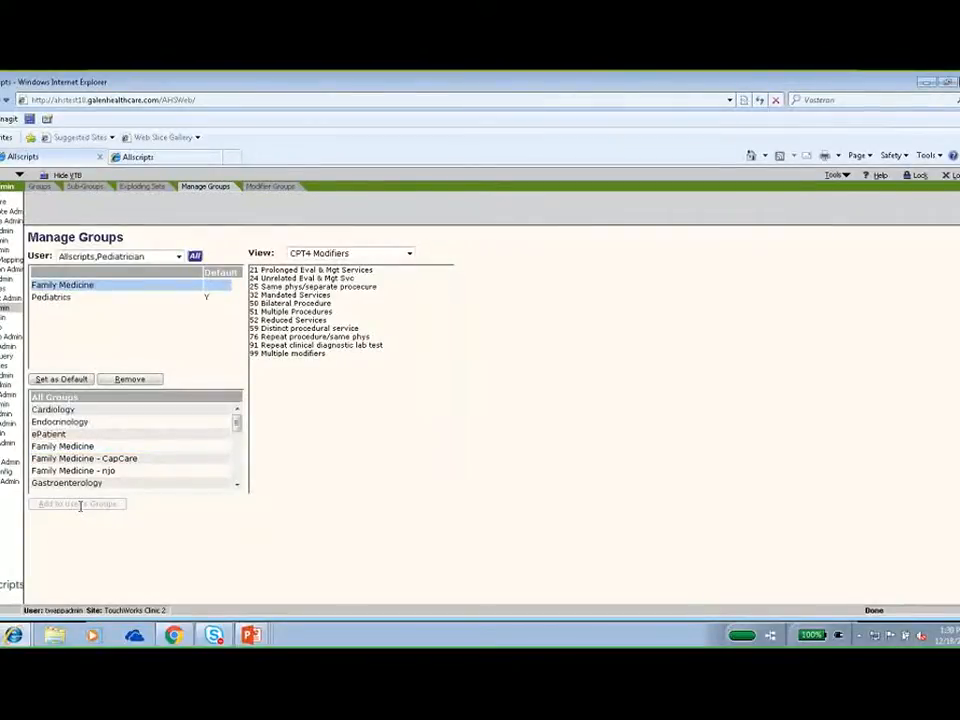
left_click(67, 384)
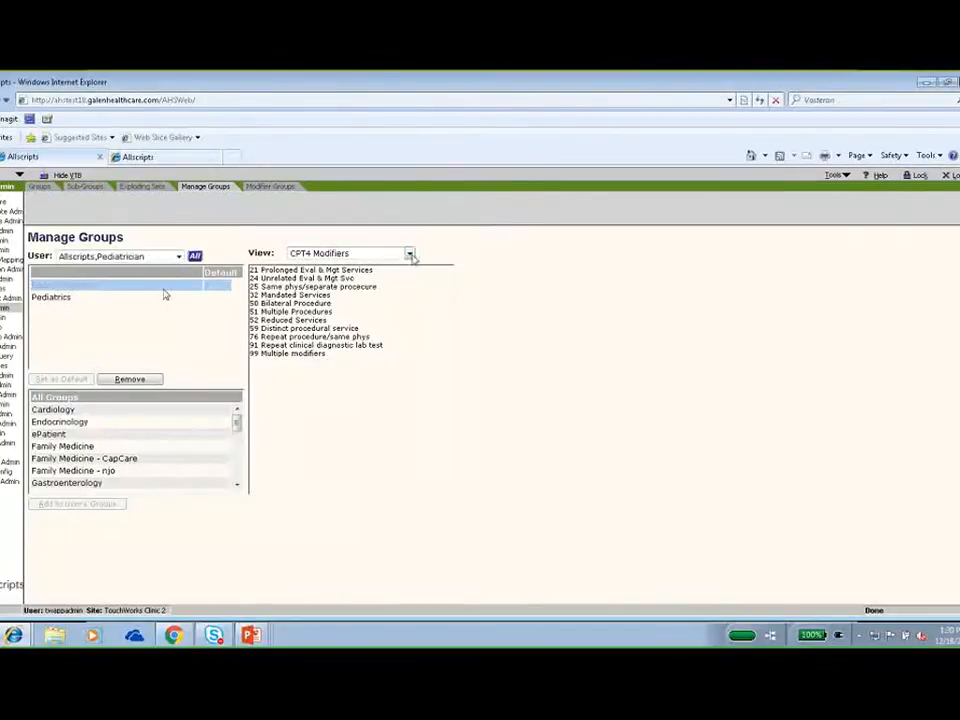
left_click(409, 255)
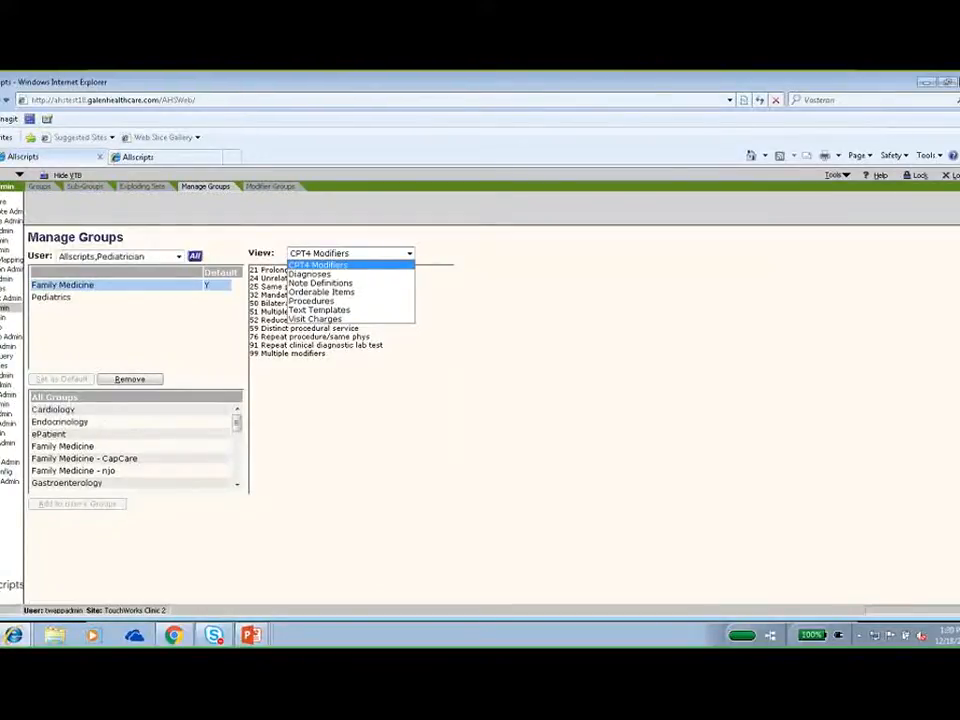
Search the CPT4 modifier groups for "pod" and load the Podiatry group.
left_click(270, 189)
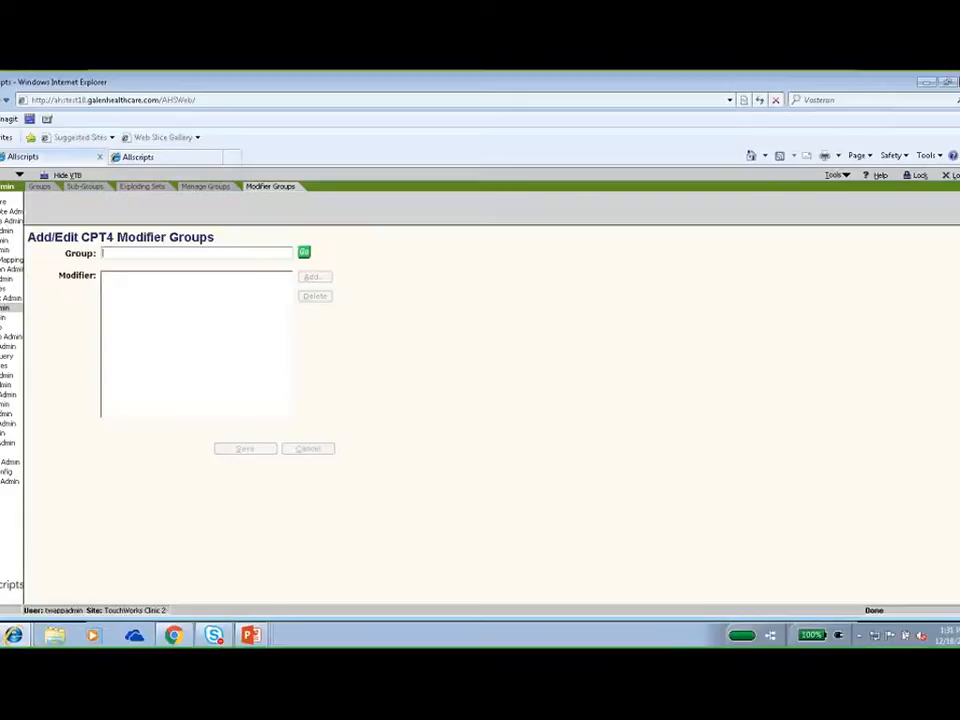
left_click(304, 252)
type("po")
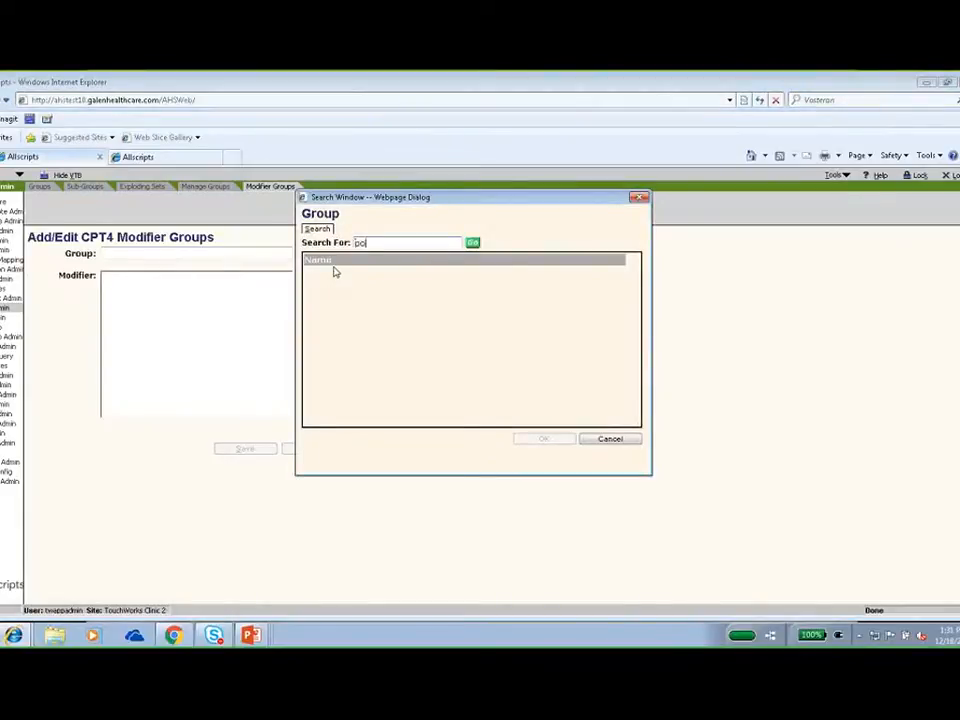
type("d")
left_click(334, 272)
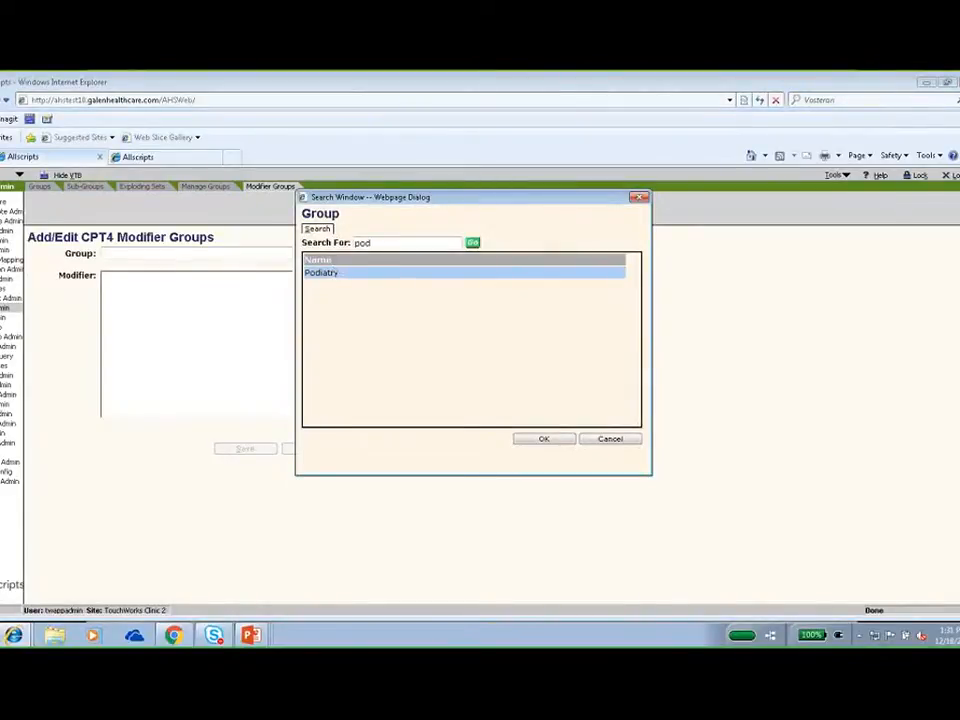
left_click(542, 442)
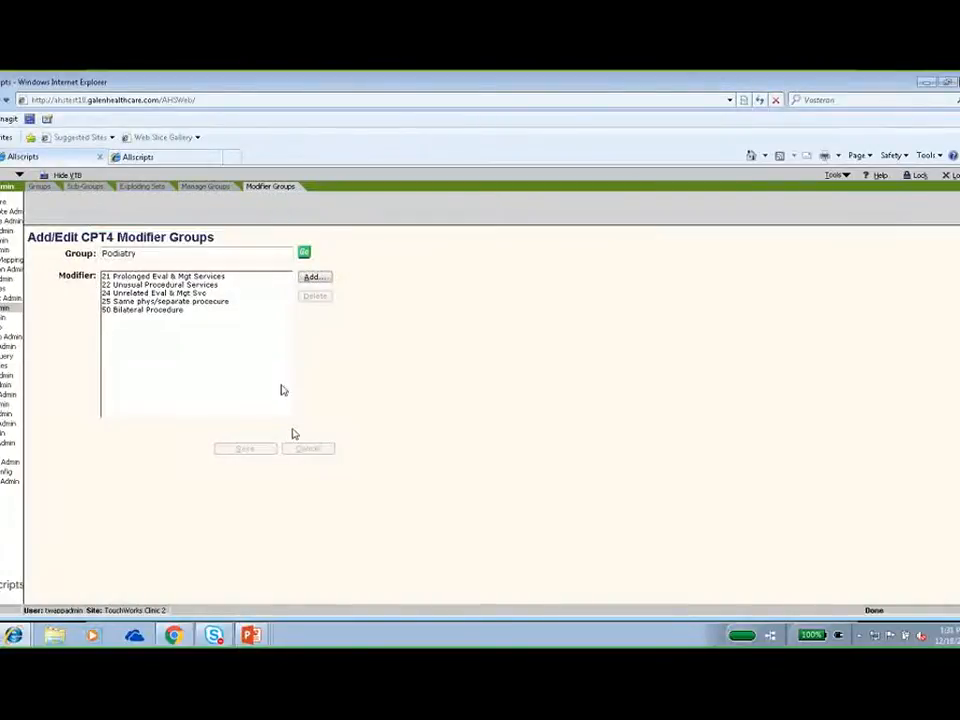
Add modifiers 23 Unusual Anesthesia and 47 Anesthesia by Surgeon to the Podiatry group and save it.
left_click(312, 279)
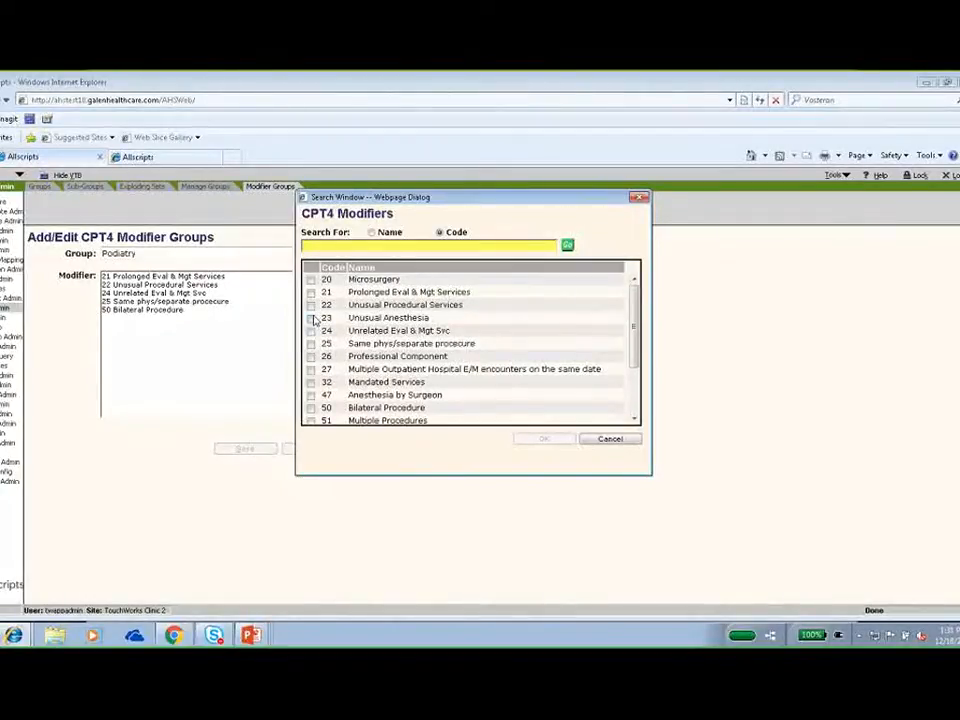
left_click(310, 317)
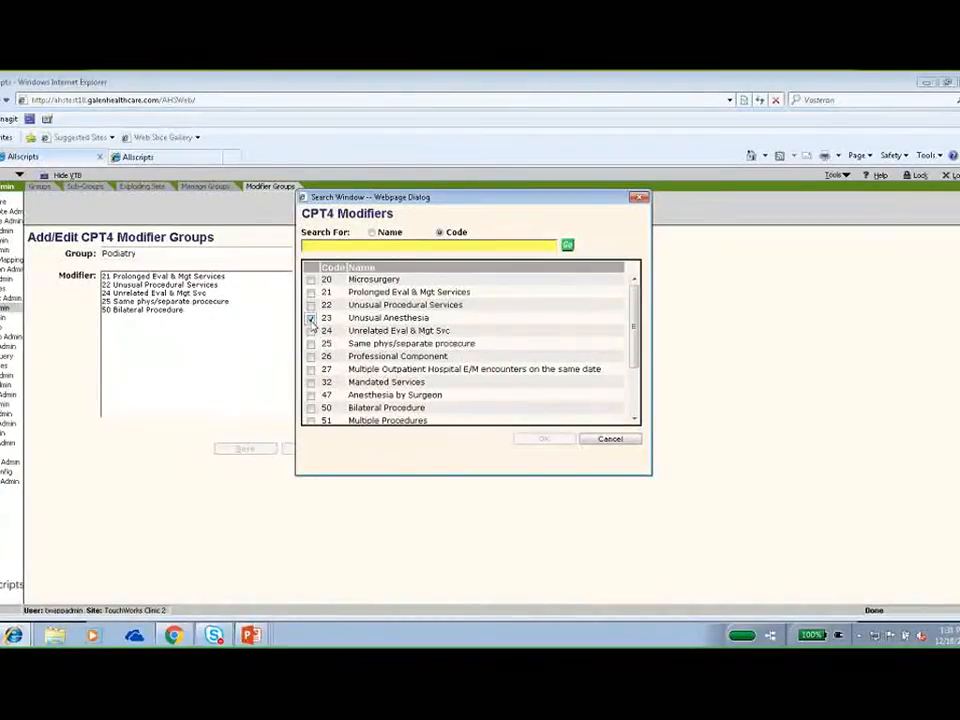
left_click(311, 396)
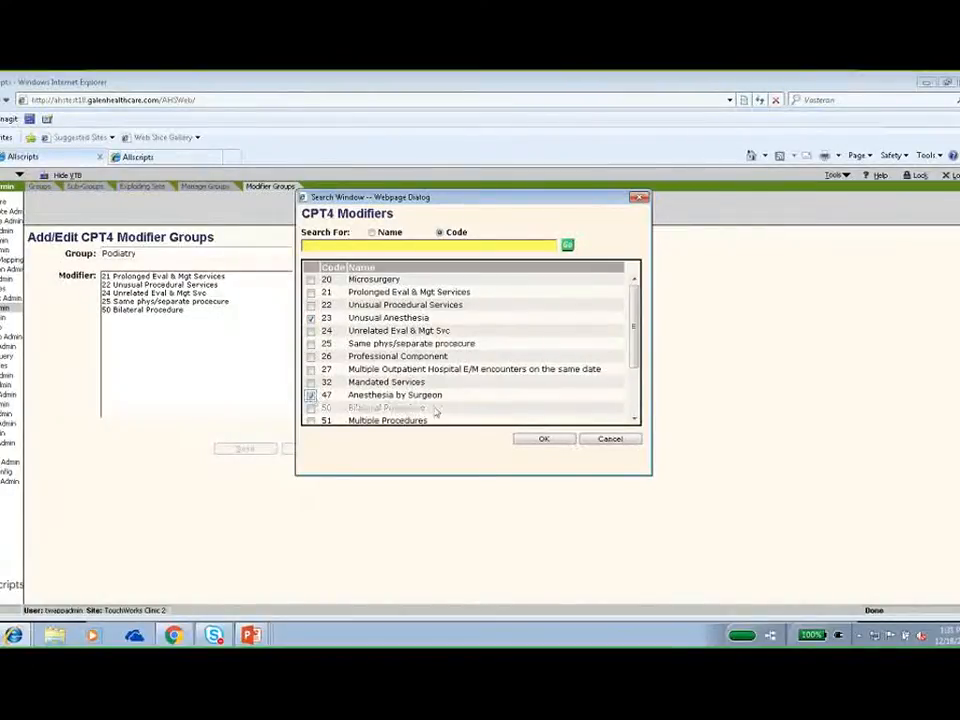
left_click(561, 443)
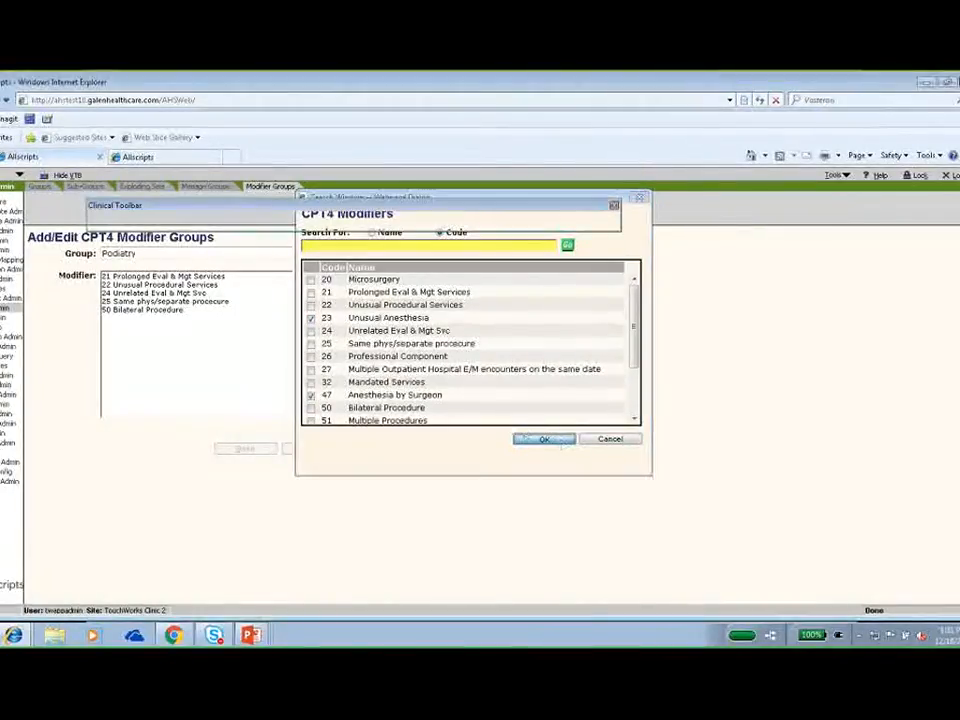
left_click(258, 451)
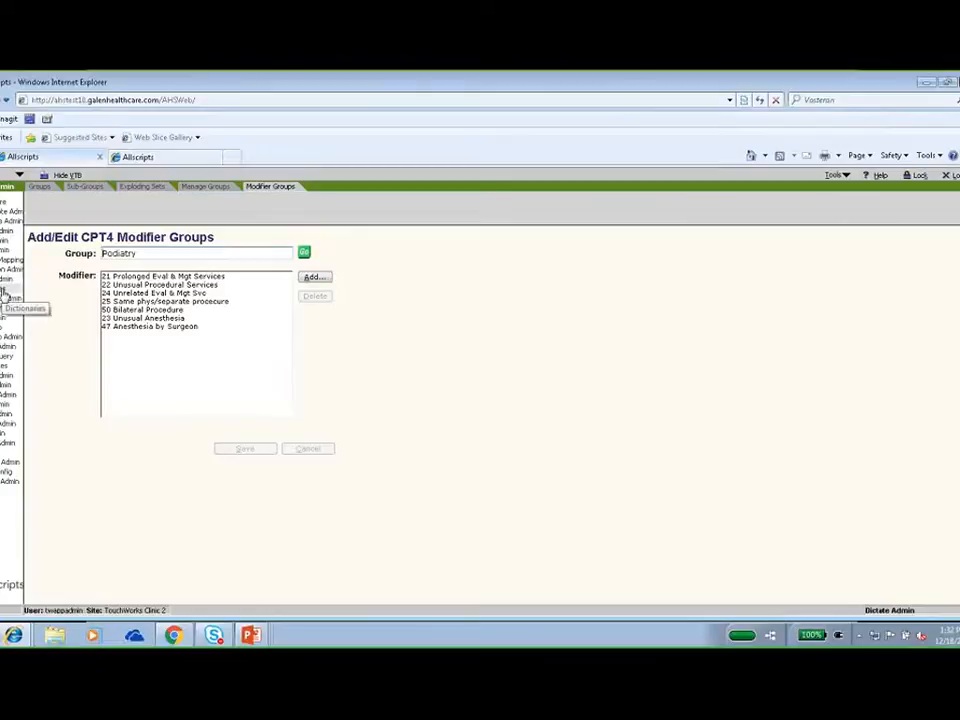
Go to the dictionaries administration and display the ICD10 Diagnosis dictionary.
left_click(4, 292)
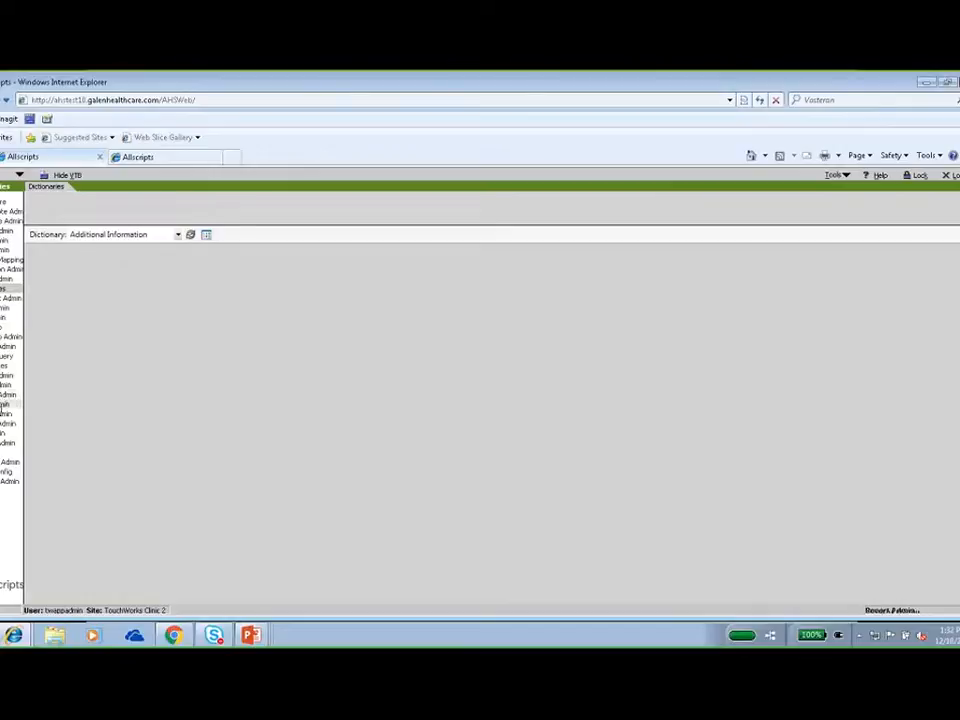
left_click(177, 235)
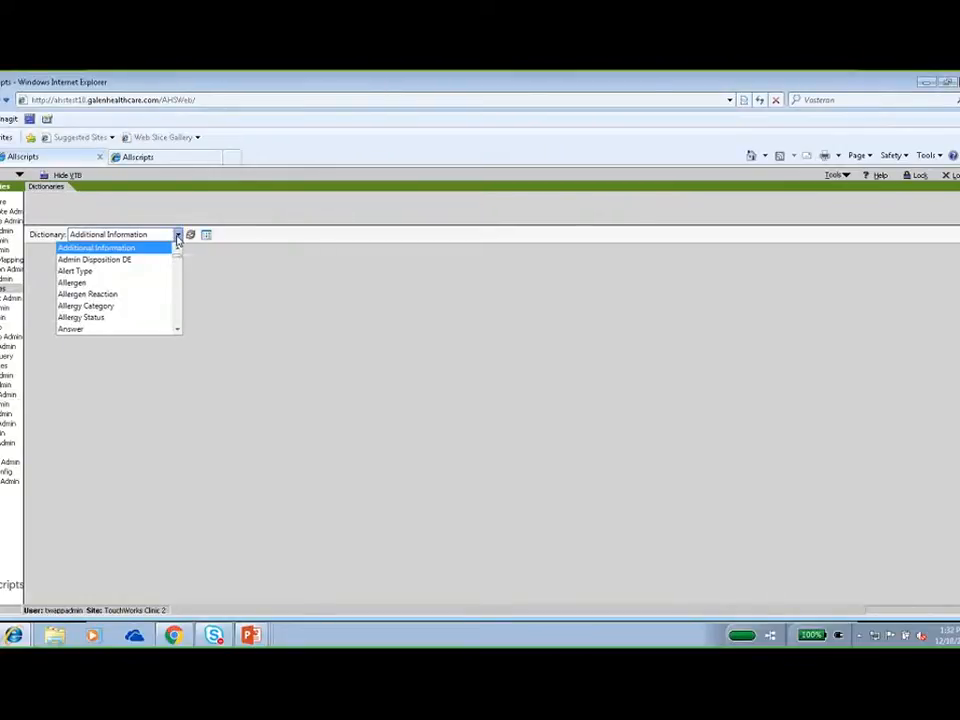
key("i")
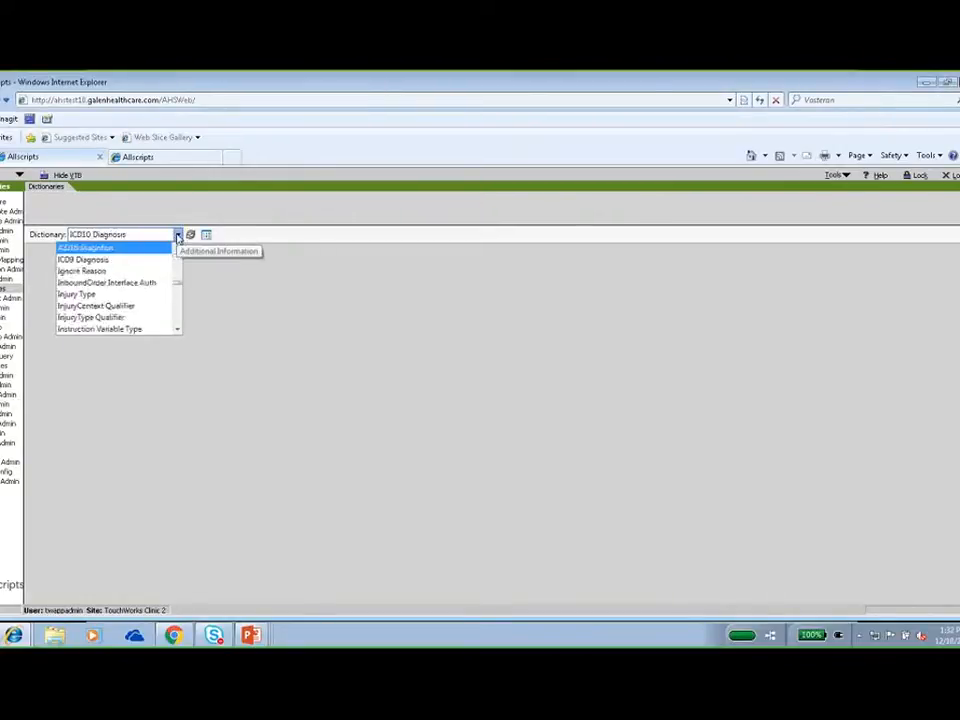
left_click(133, 249)
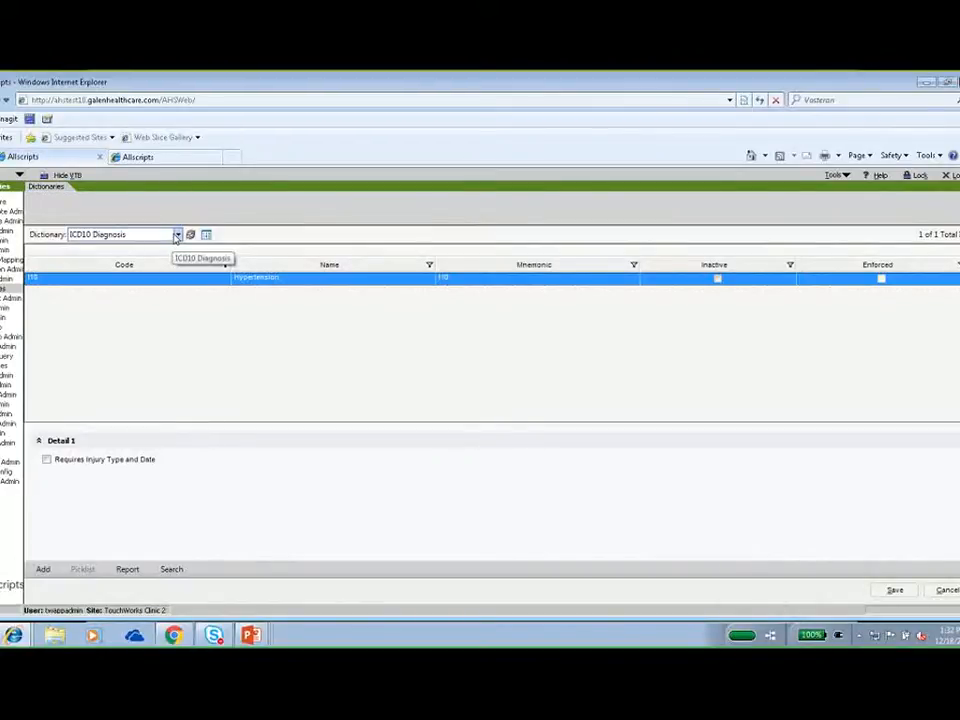
Switch to the Charge Code dictionary and enlarge the detail area to examine the Airway Inhalation Treatment entry's settings.
left_click(177, 236)
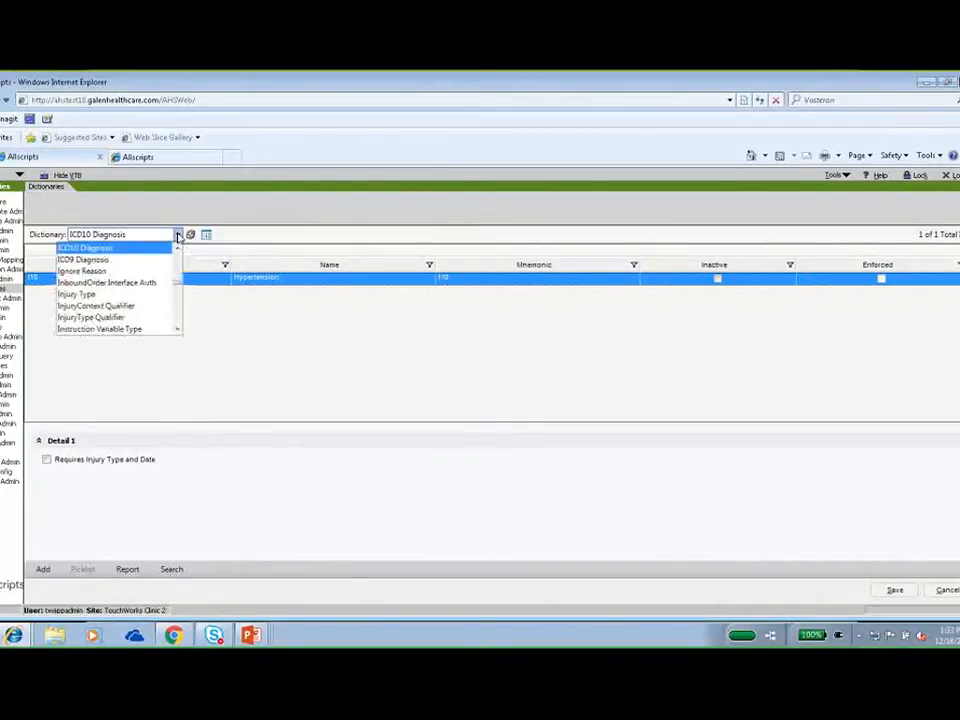
key("c")
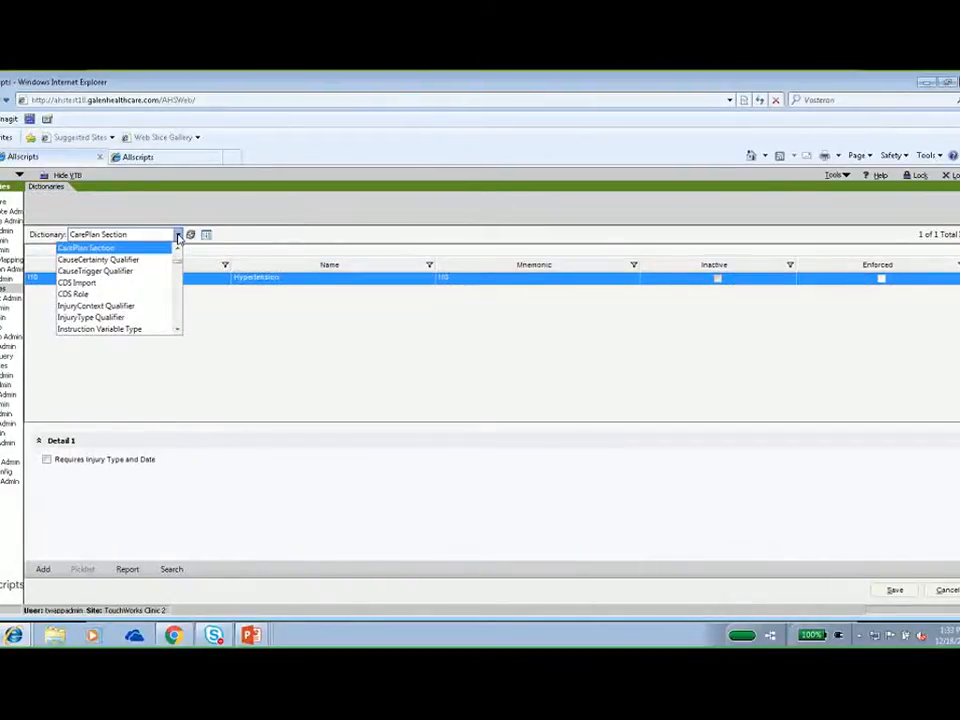
left_click(90, 329)
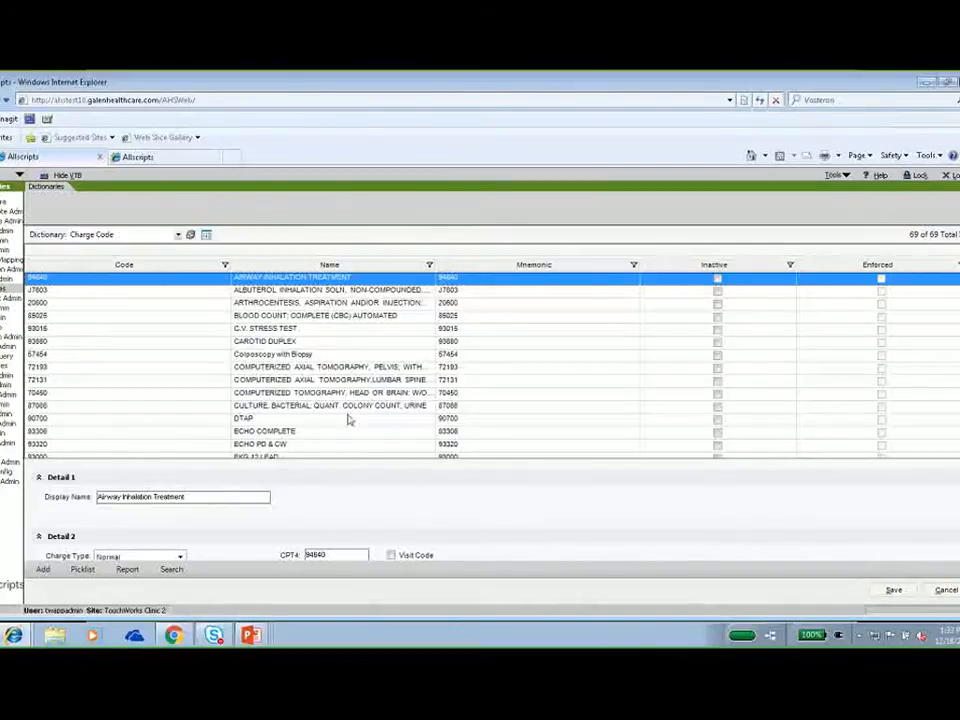
left_click_drag(364, 461, 356, 336)
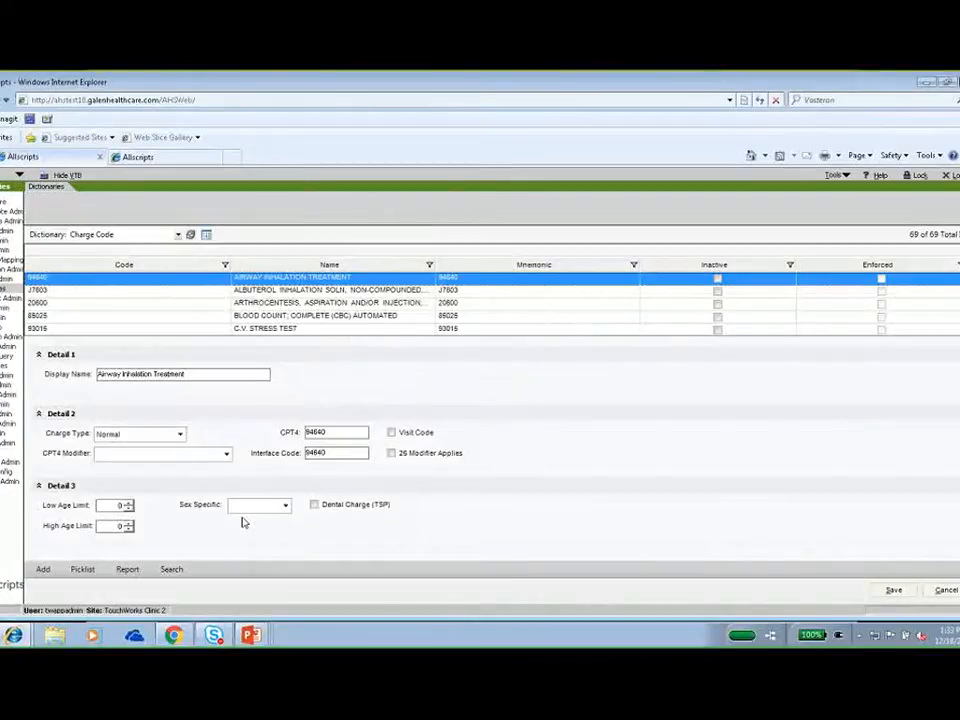
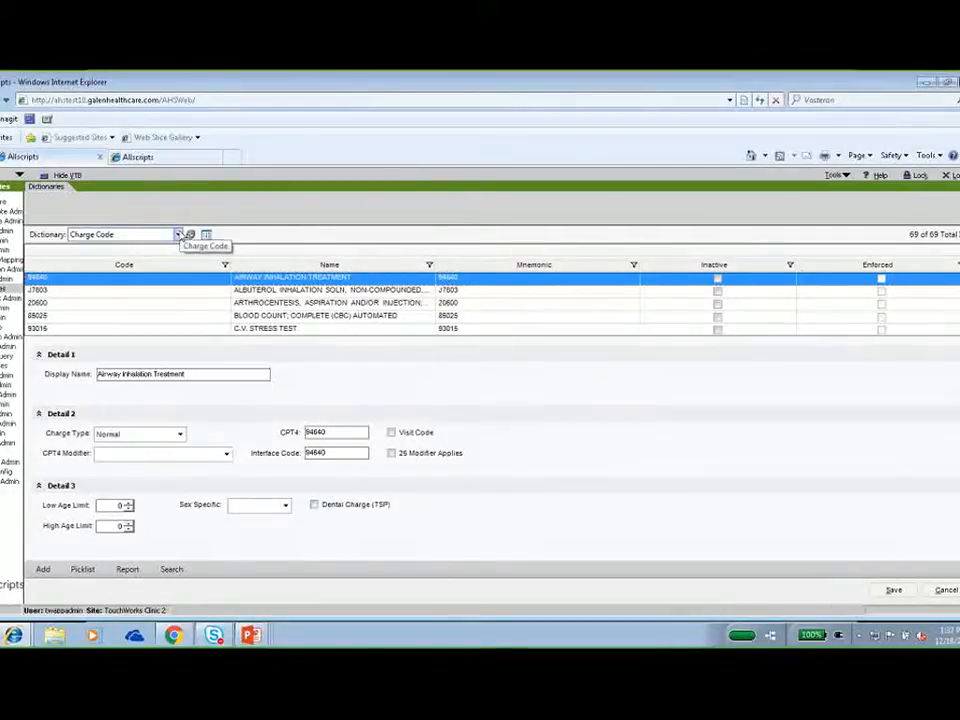
Display the CPT4 Modifier dictionary and review the Modifier Type choices for the Accredited programs entry.
left_click(178, 235)
scroll(179, 237, "down", 1)
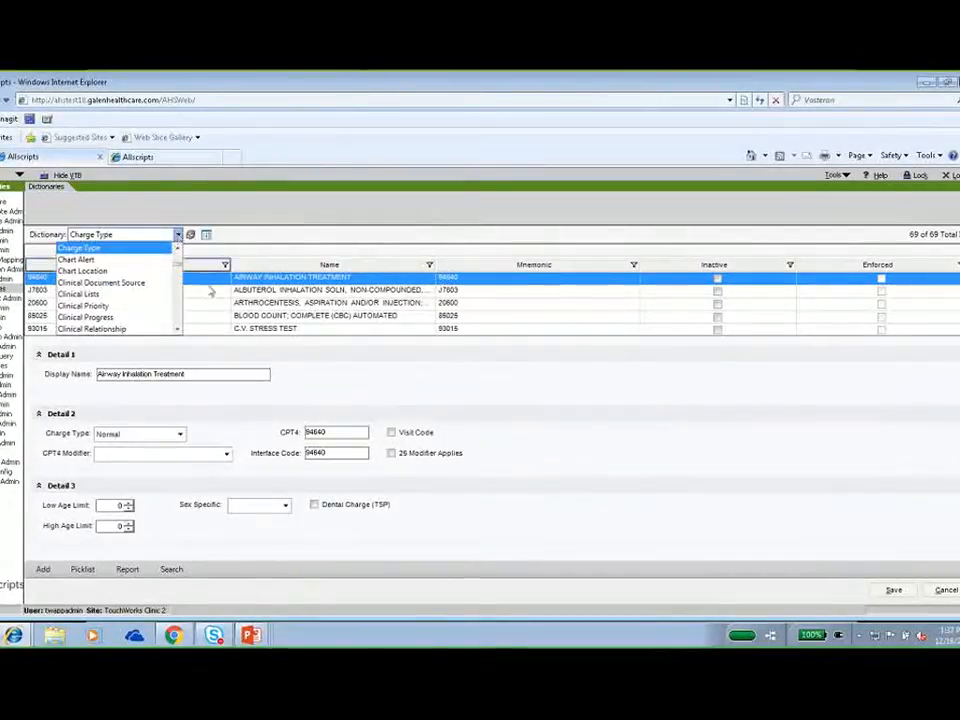
left_click_drag(176, 330, 176, 330)
left_click(90, 286)
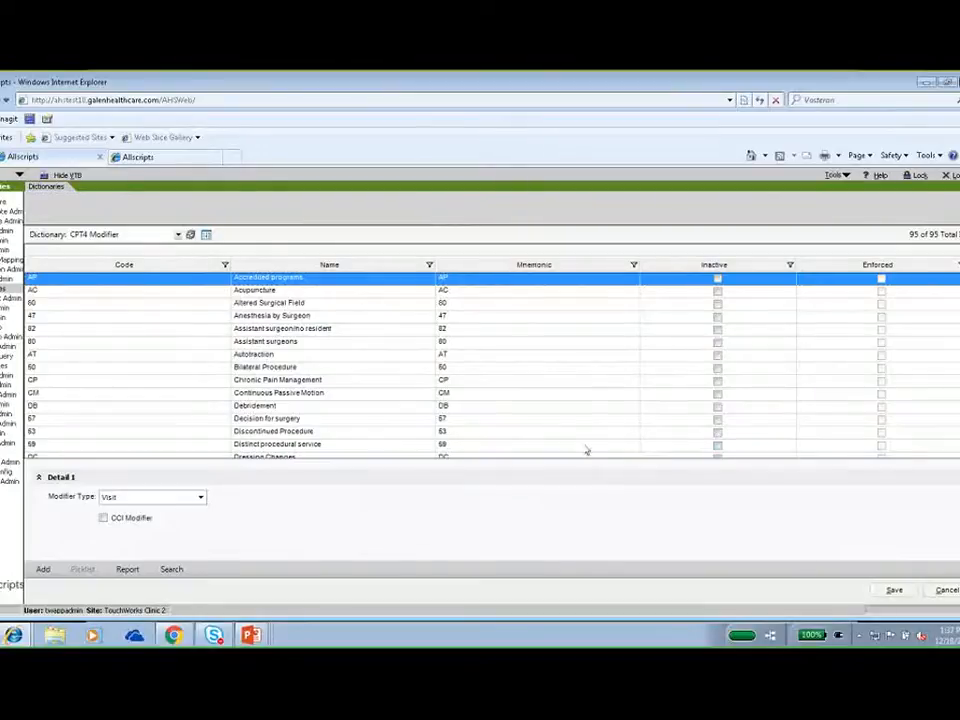
left_click(201, 498)
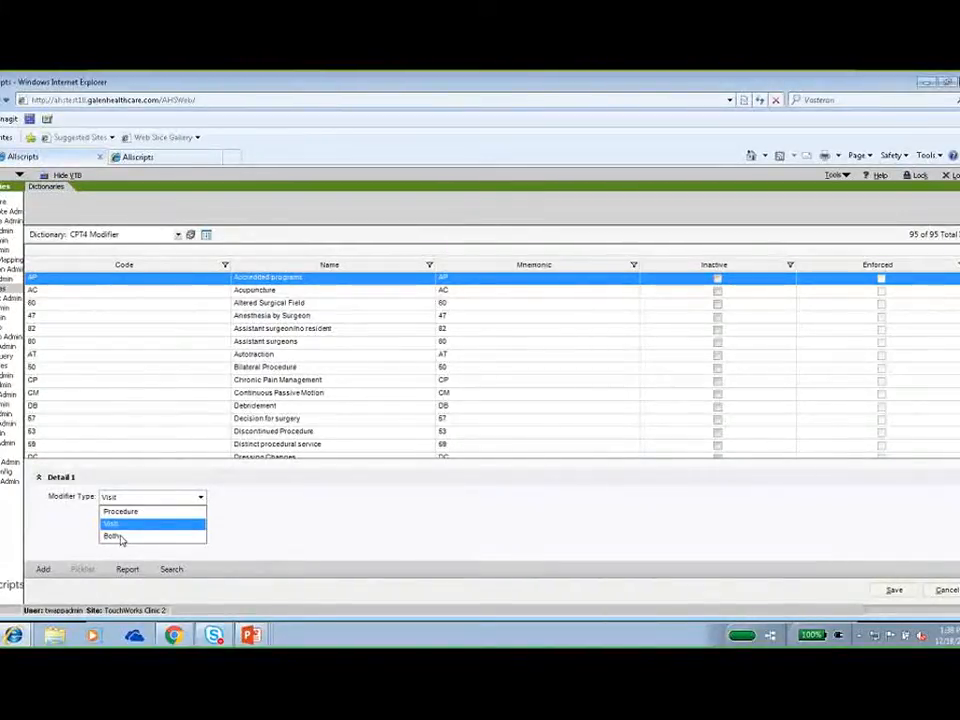
left_click(199, 497)
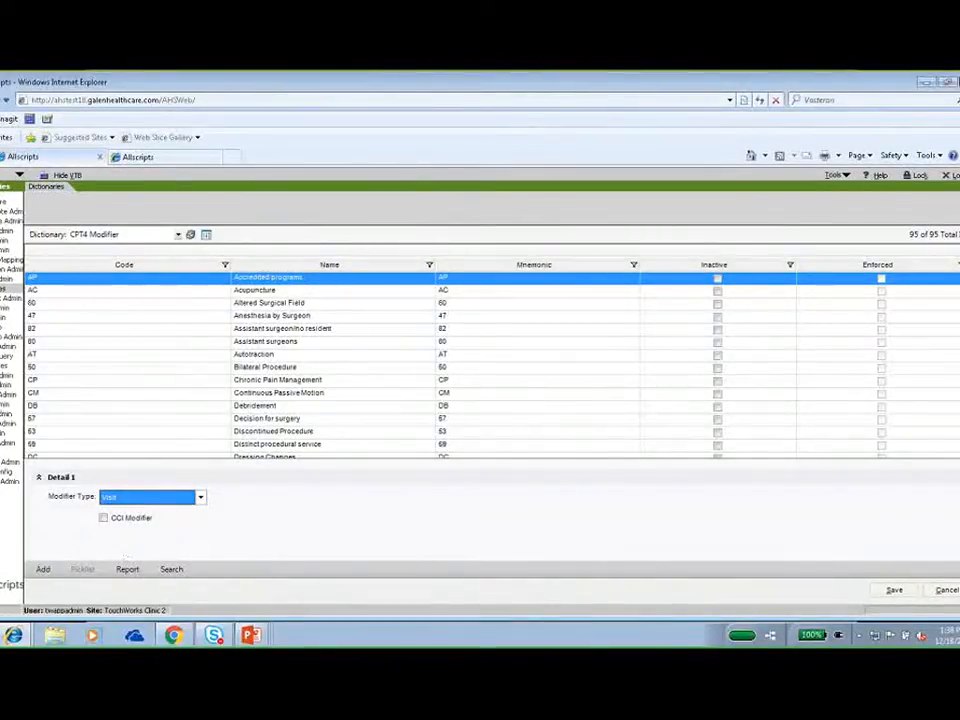
Switch to the Orderable Item dictionary, select the CBC item and enlarge its detail area.
left_click(177, 234)
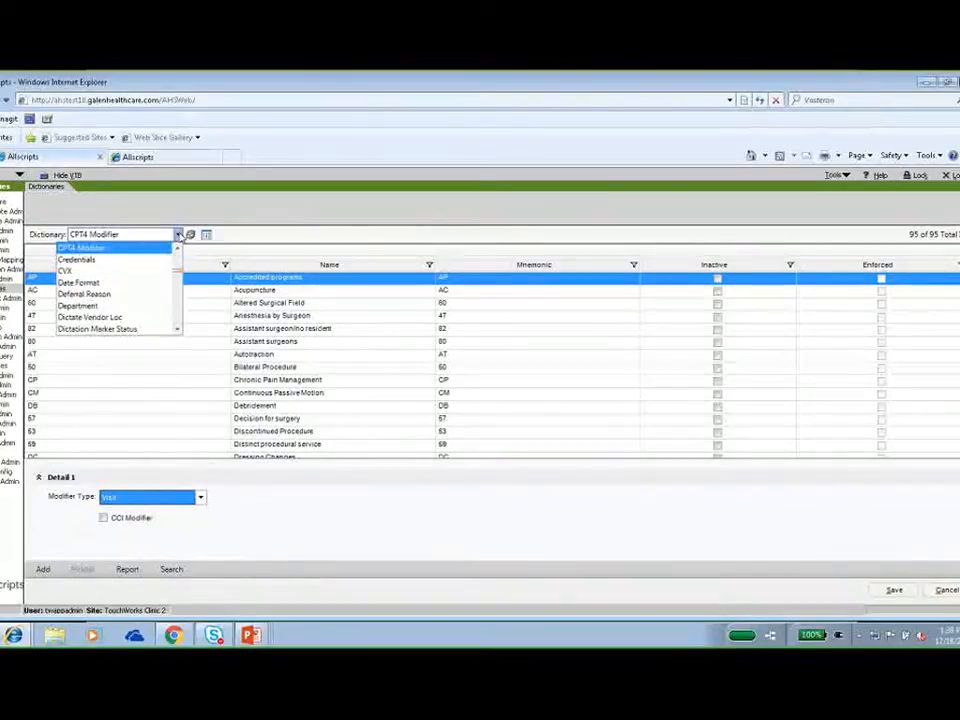
type("o")
left_click(176, 330)
left_click(176, 330)
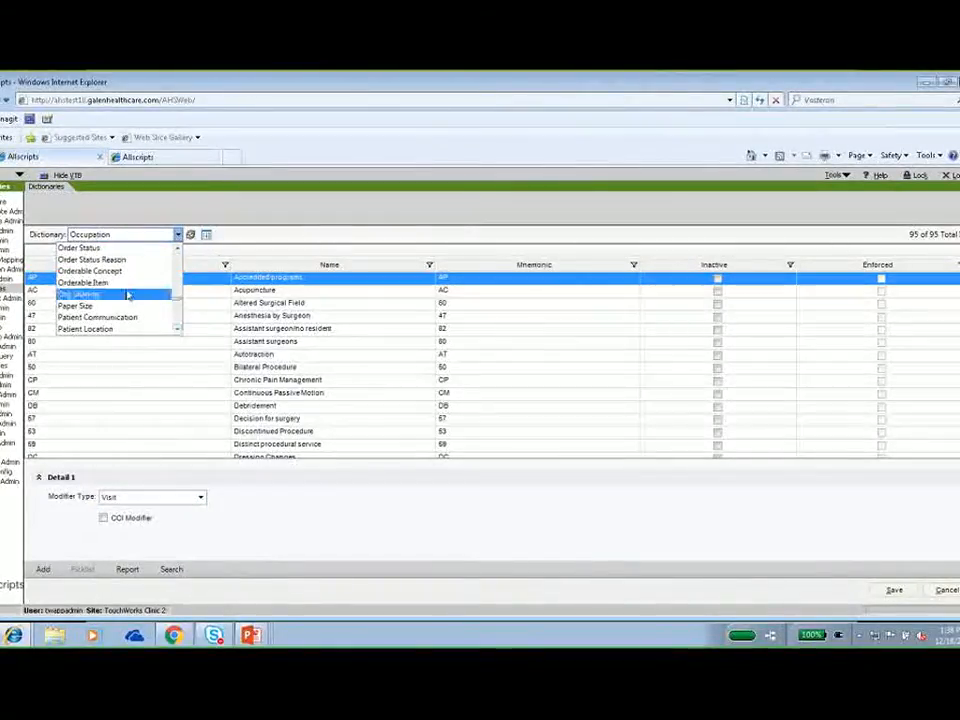
left_click(124, 291)
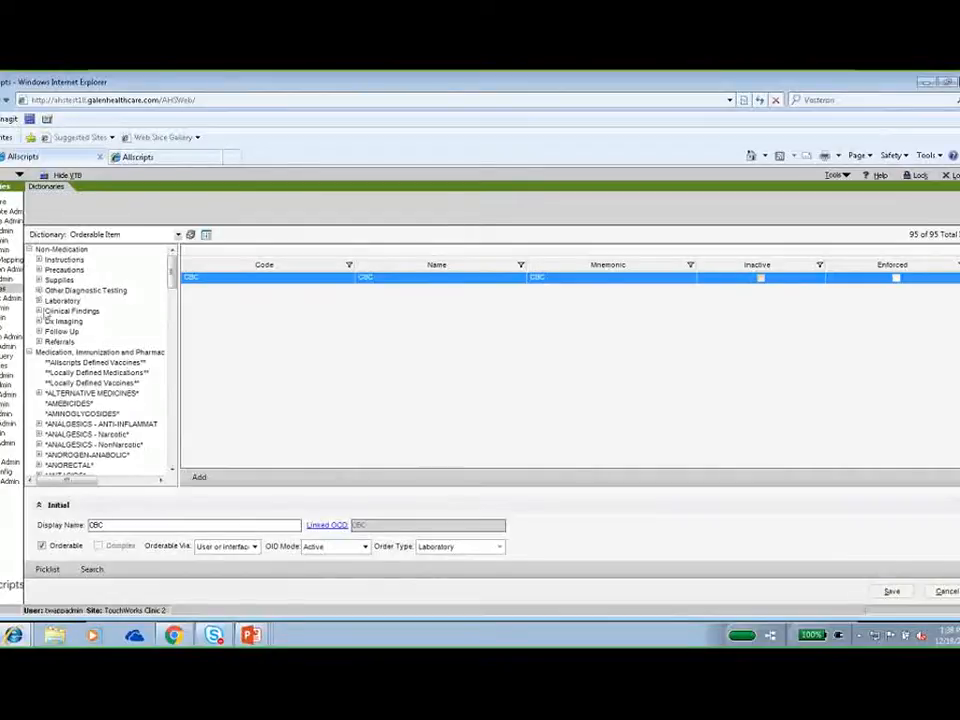
left_click(274, 279)
left_click_drag(455, 491, 420, 316)
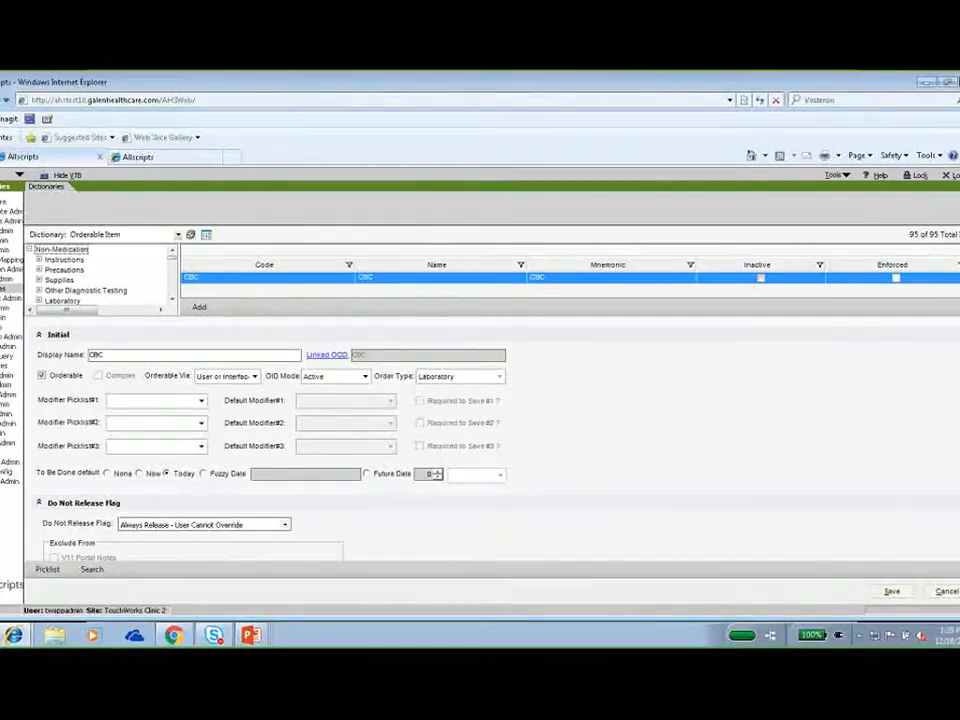
Examine the CBC item's settings down to the Charge/MN section and review the When to Charge options.
scroll(290, 445, "down", 2)
scroll(98, 275, "down", 1)
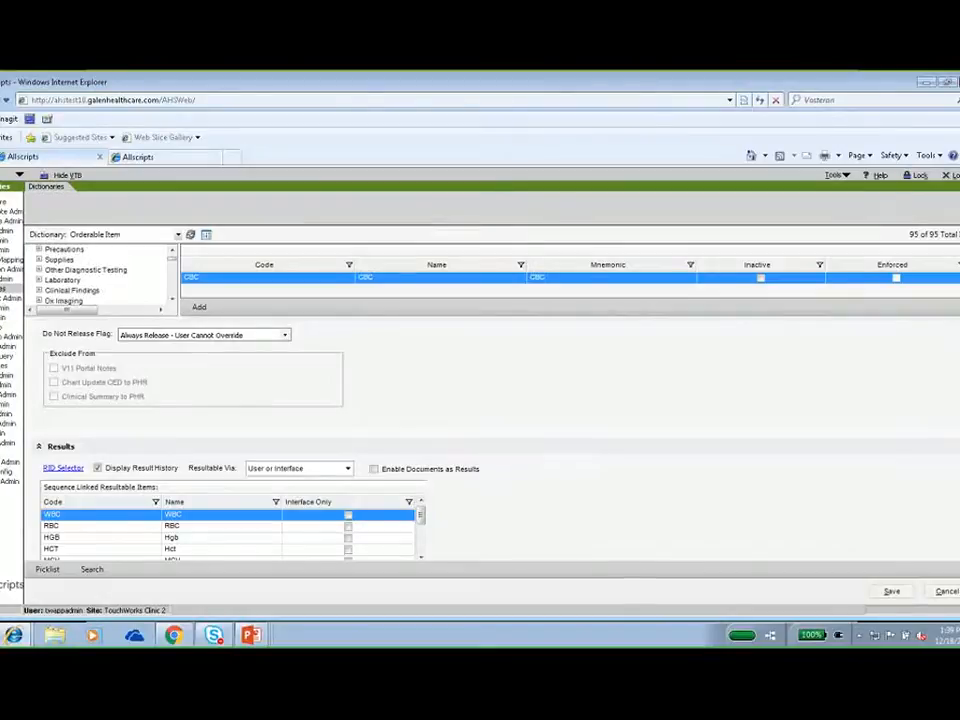
scroll(290, 445, "down", 1)
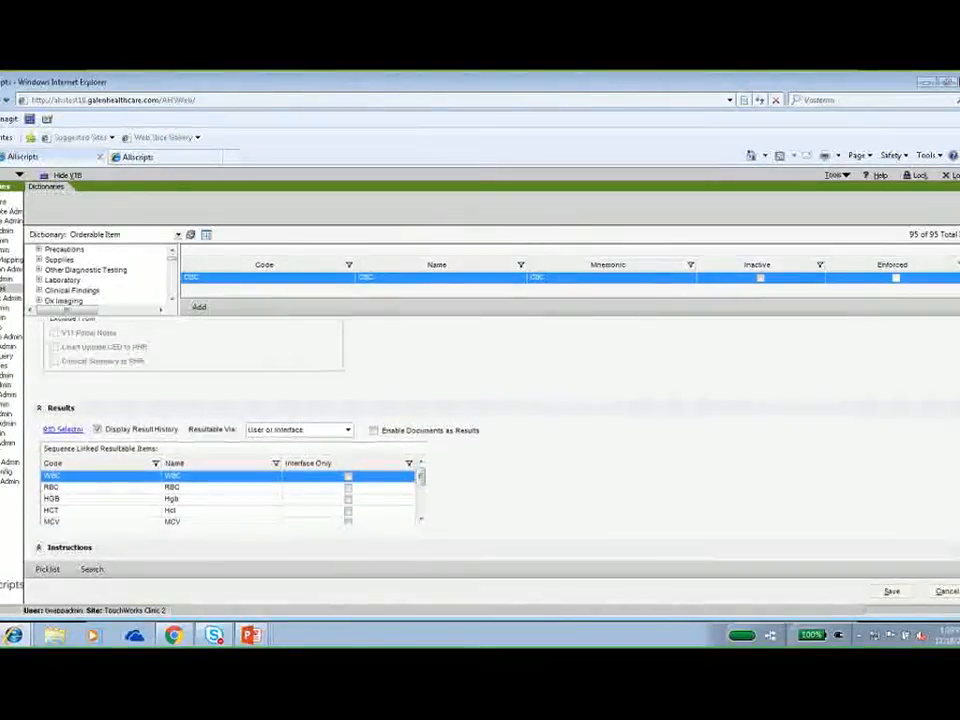
scroll(230, 440, "down", 1)
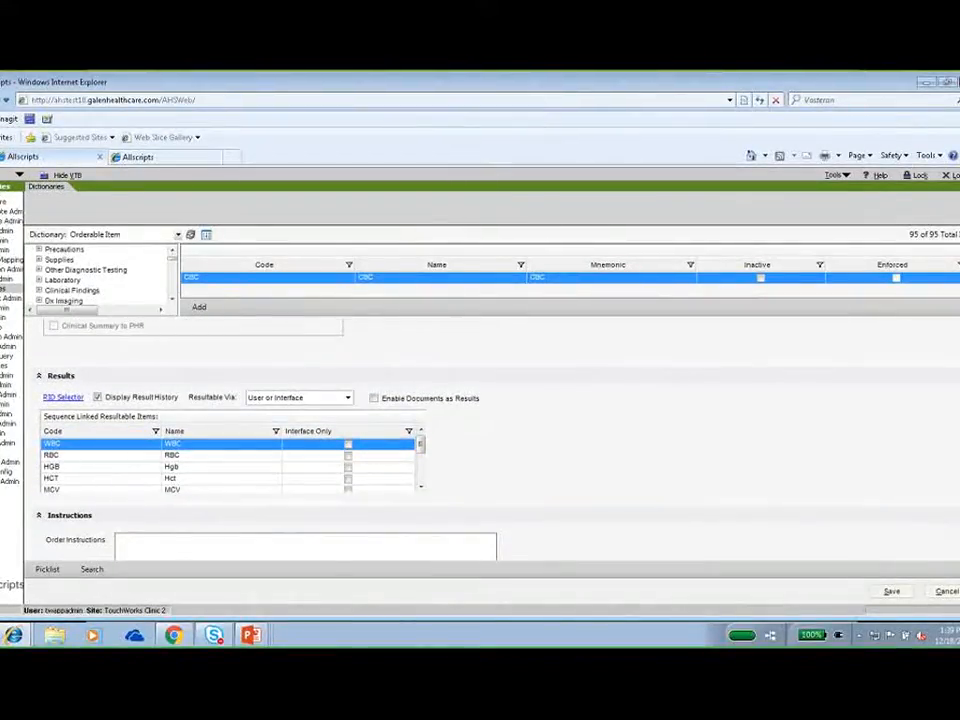
scroll(290, 445, "down", 4)
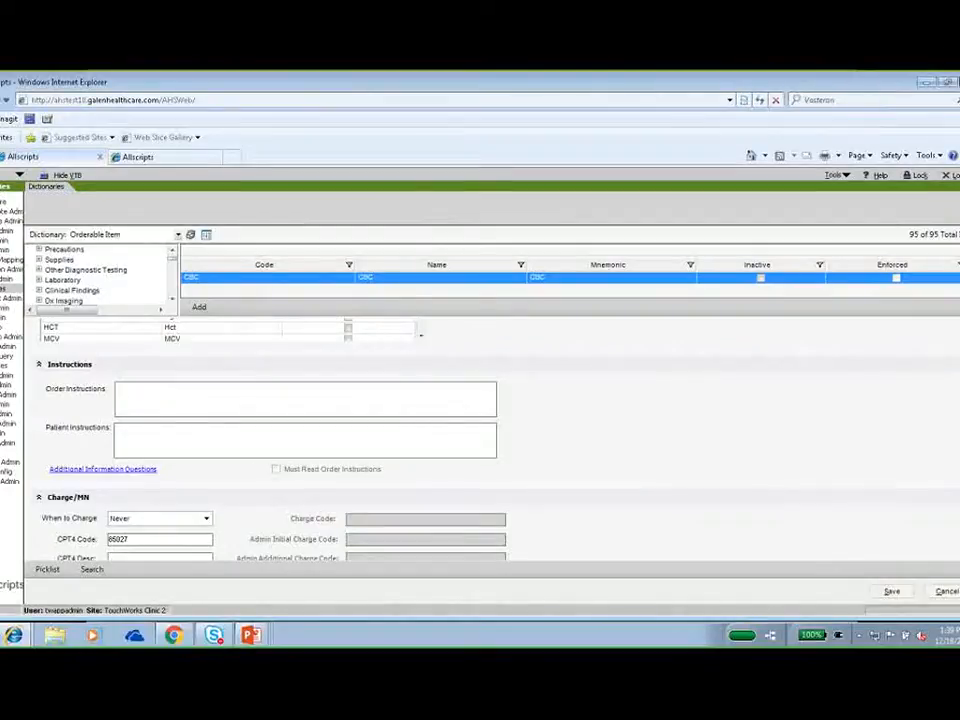
scroll(930, 429, "down", 2)
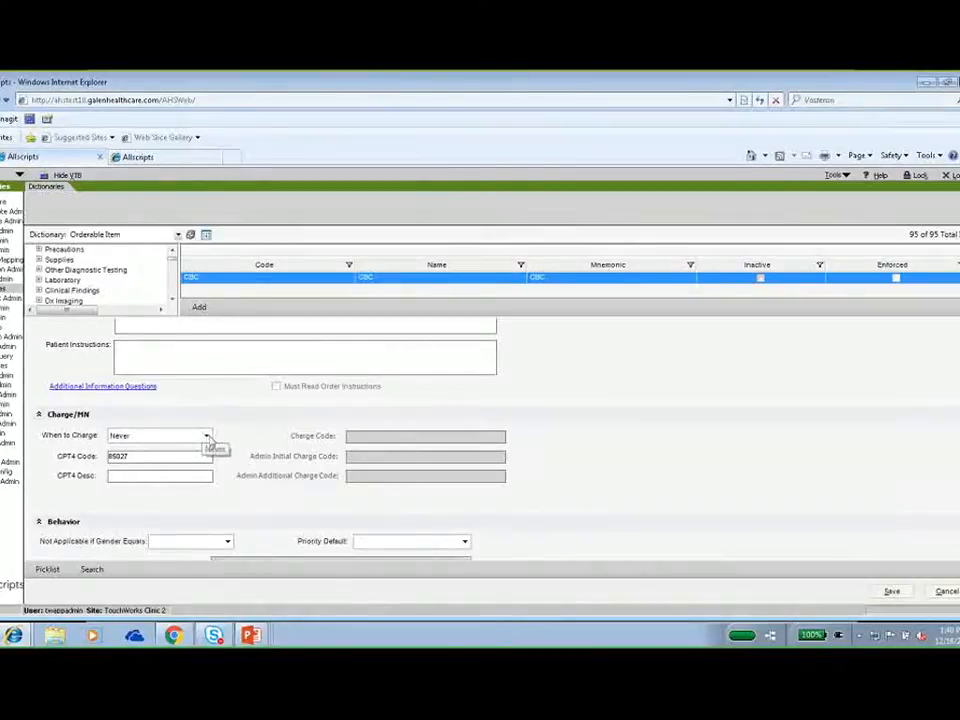
left_click(208, 437)
left_click(208, 437)
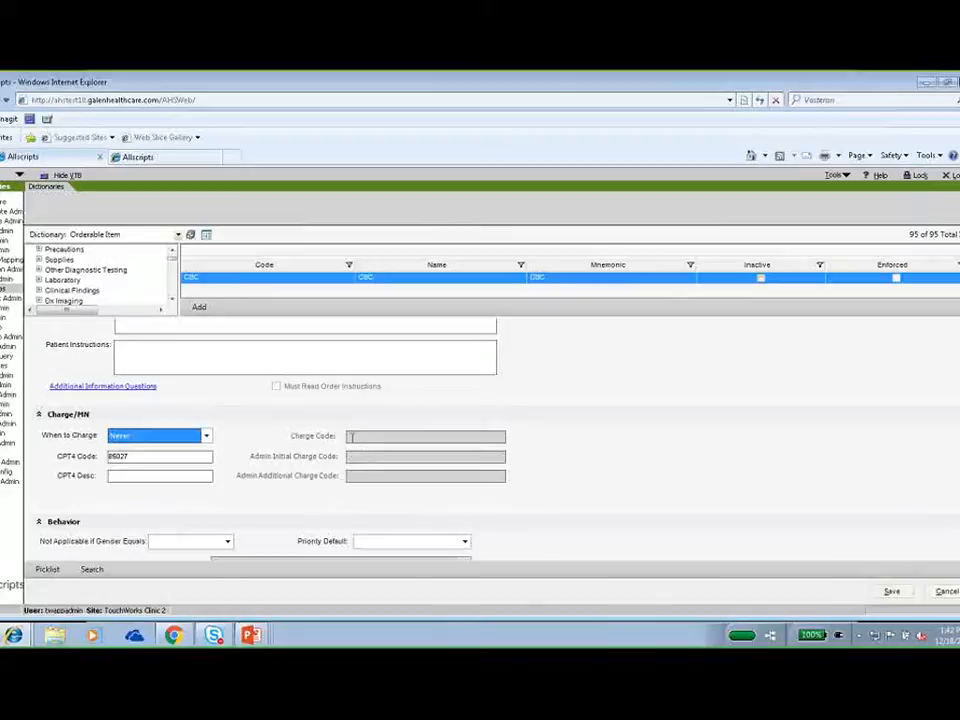
Set the CBC item's When to Charge to On Collection and link charge code 85025 Blood Count; Complete (CBC) Automated.
left_click(207, 440)
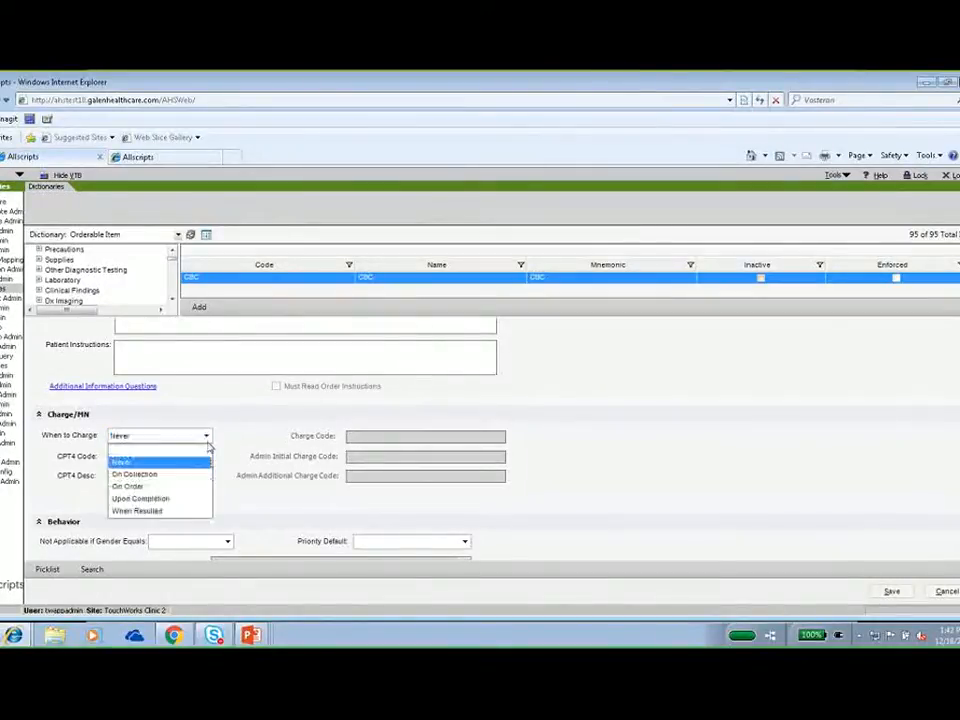
left_click(188, 475)
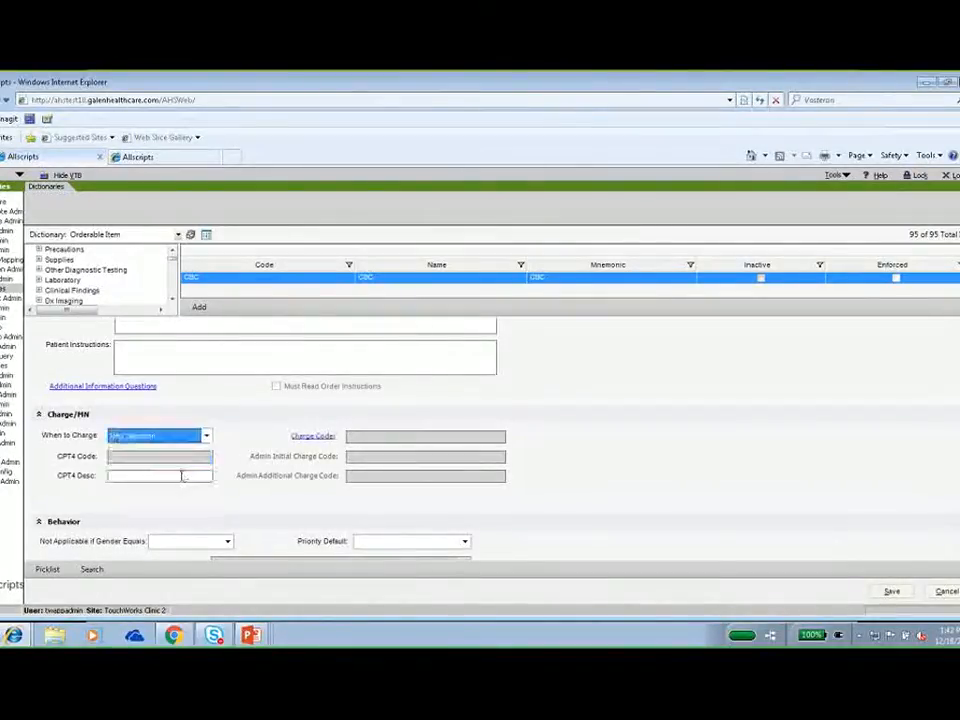
left_click(314, 438)
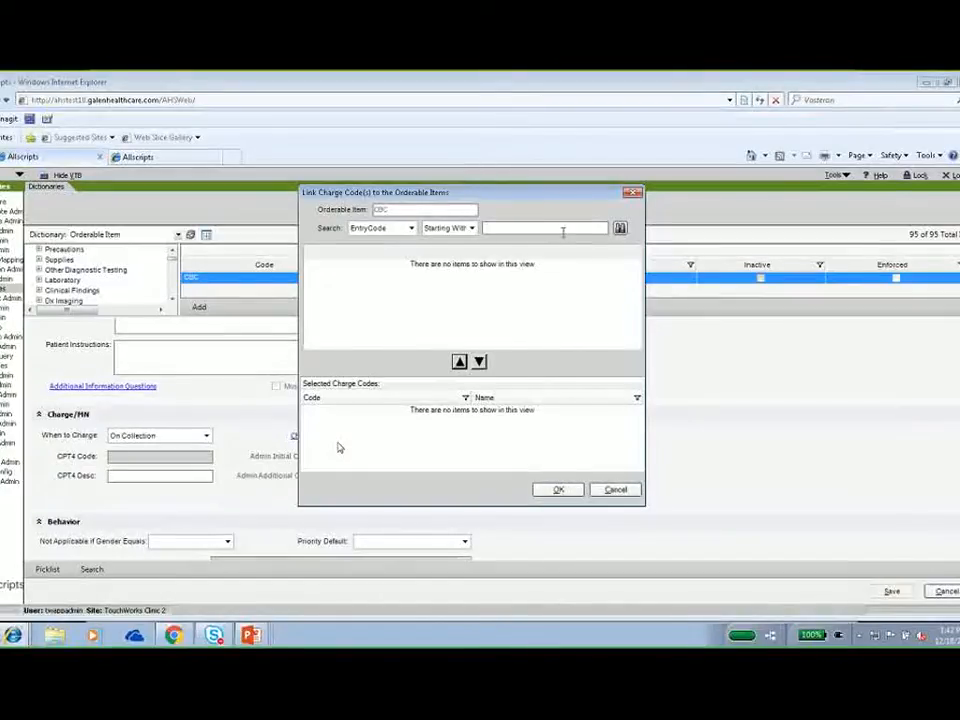
left_click(620, 229)
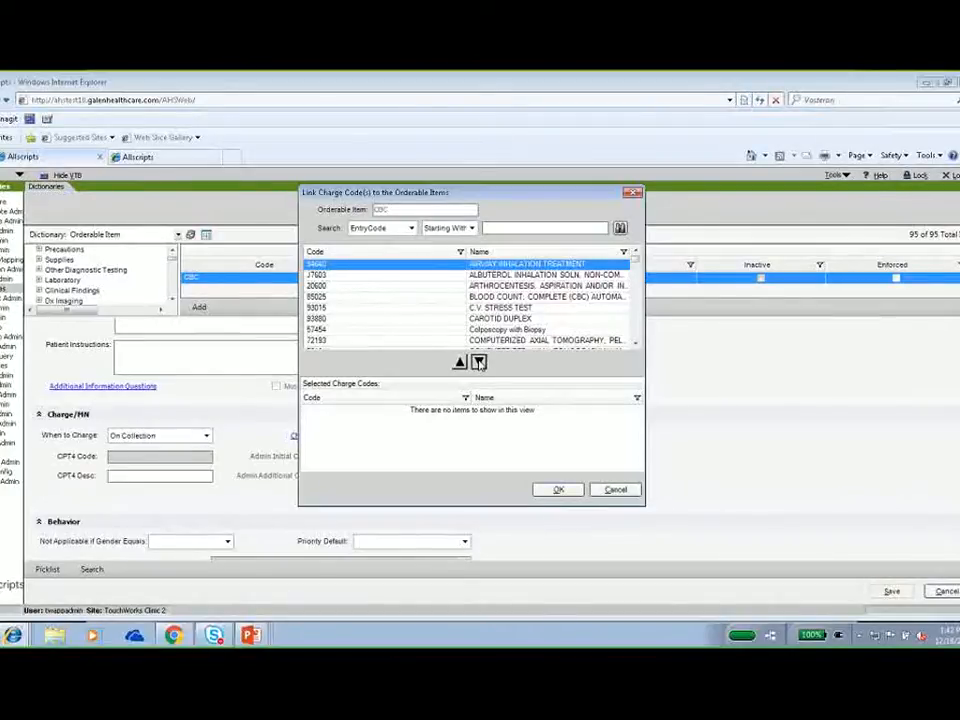
left_click(474, 297)
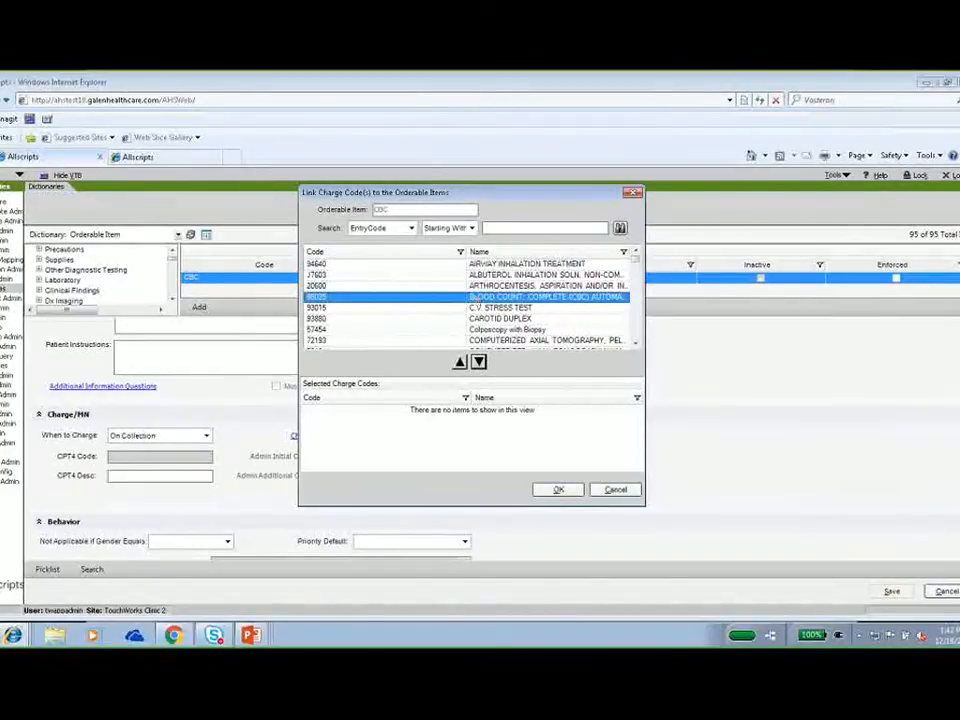
left_click(479, 362)
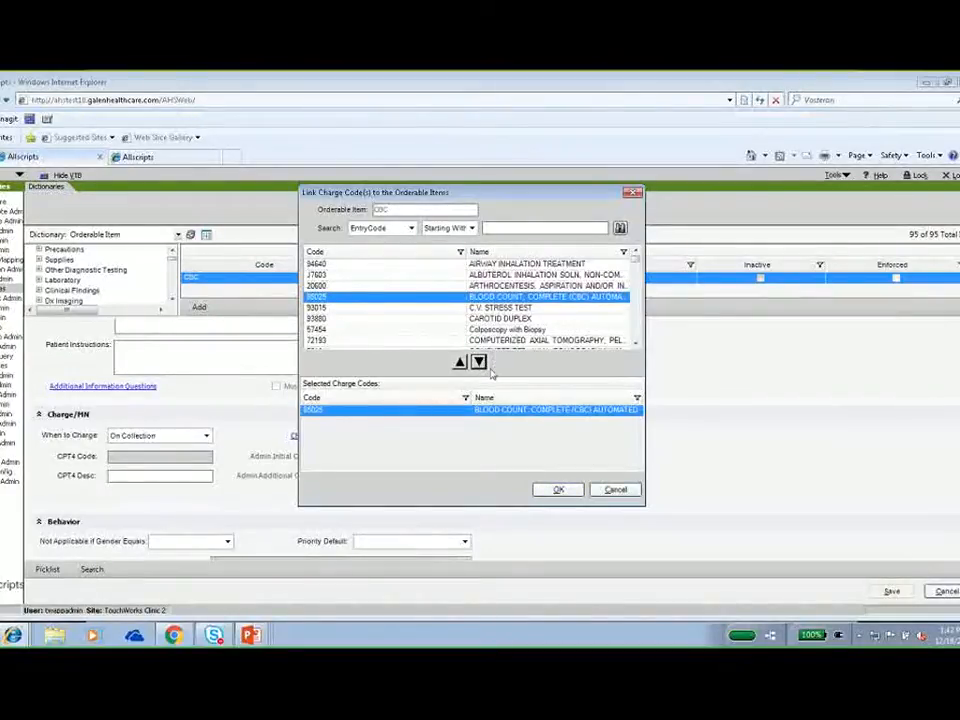
left_click(558, 490)
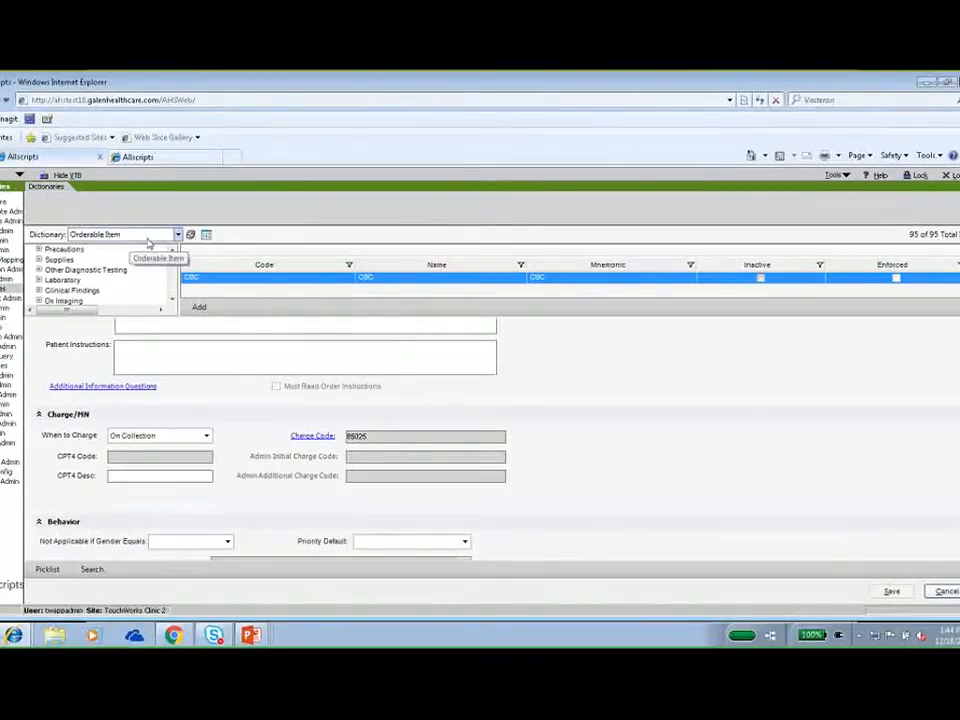
Switch to the Division dictionary to view its entries.
left_click(178, 235)
key("d")
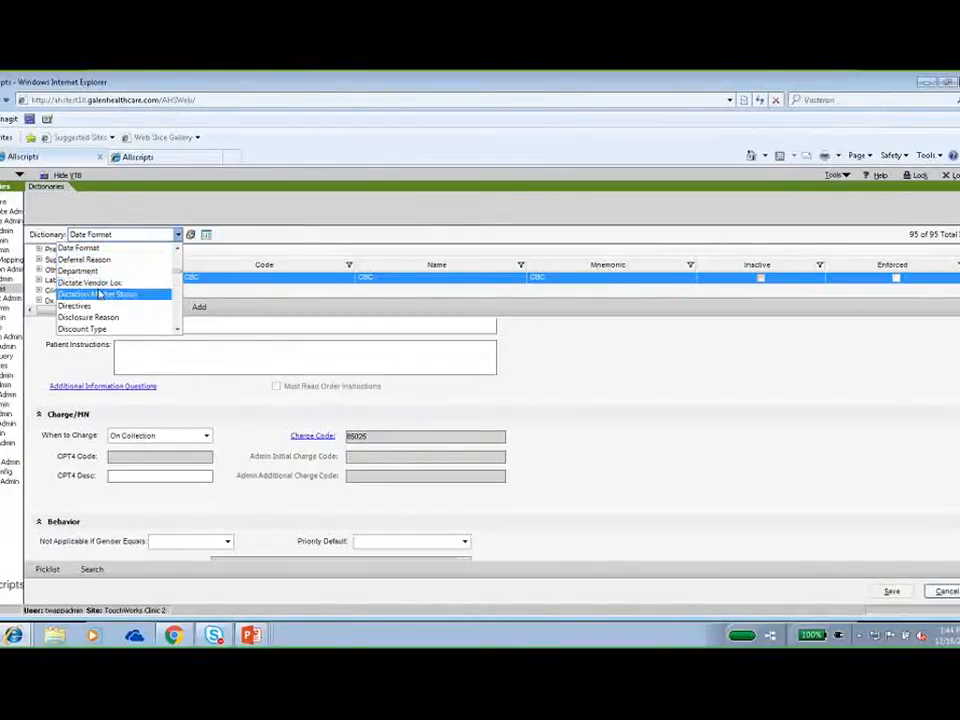
left_click(178, 328)
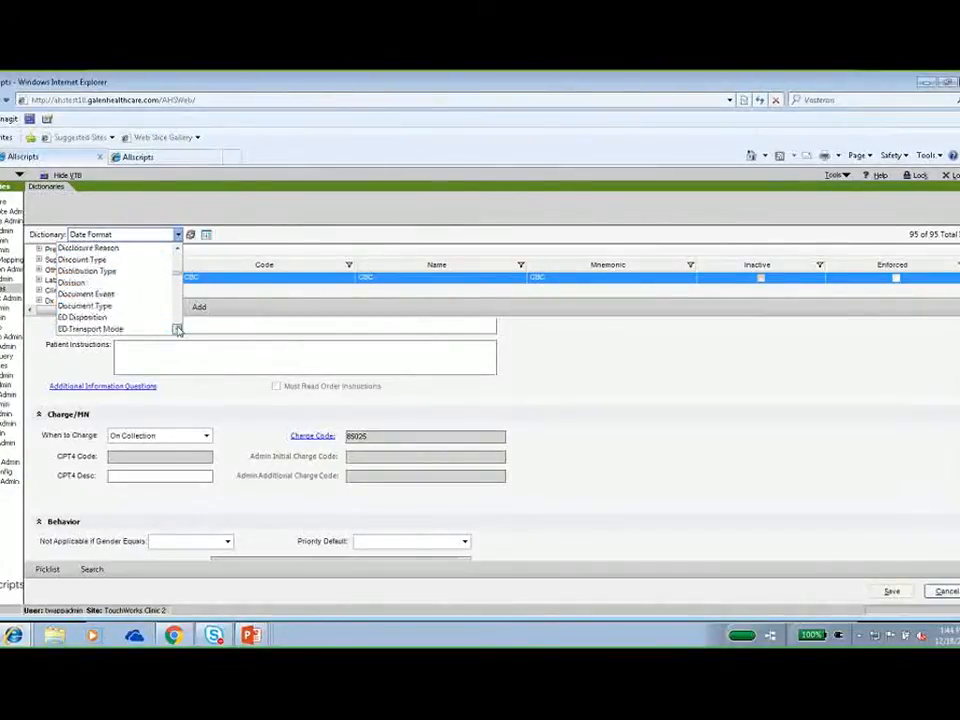
left_click(129, 272)
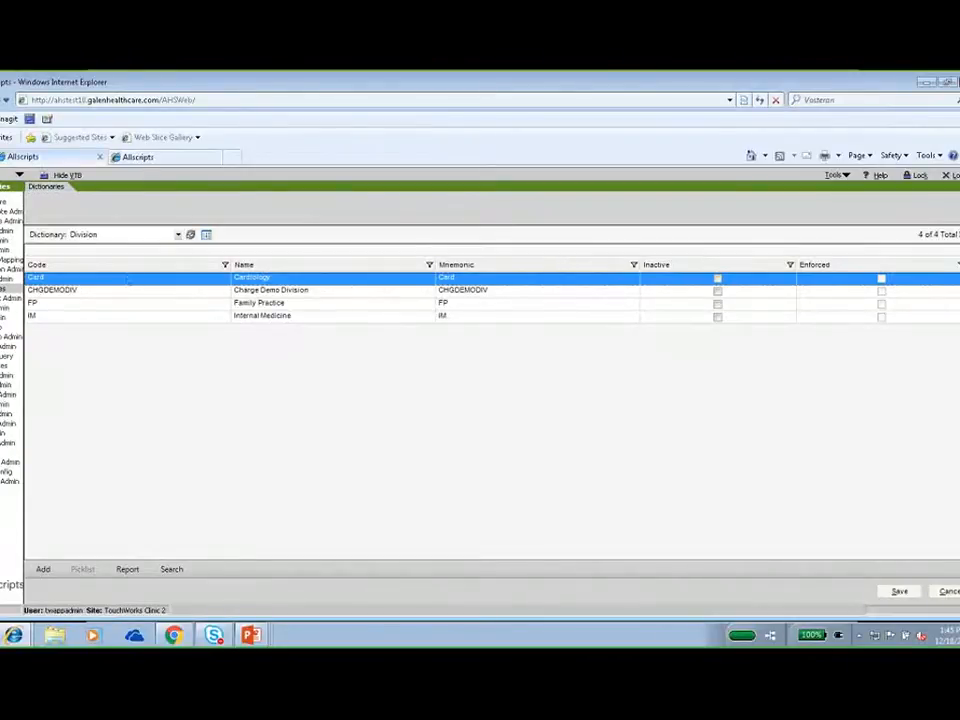
View the entries of the Billing Area dictionary and of the Billing Location dictionary.
left_click(178, 234)
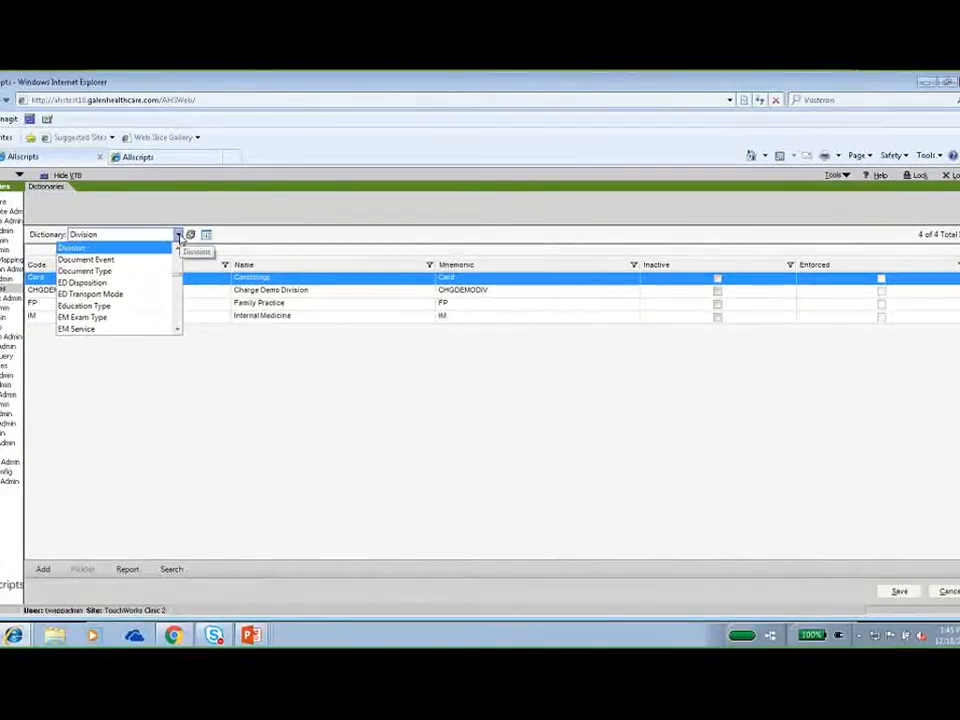
key("b")
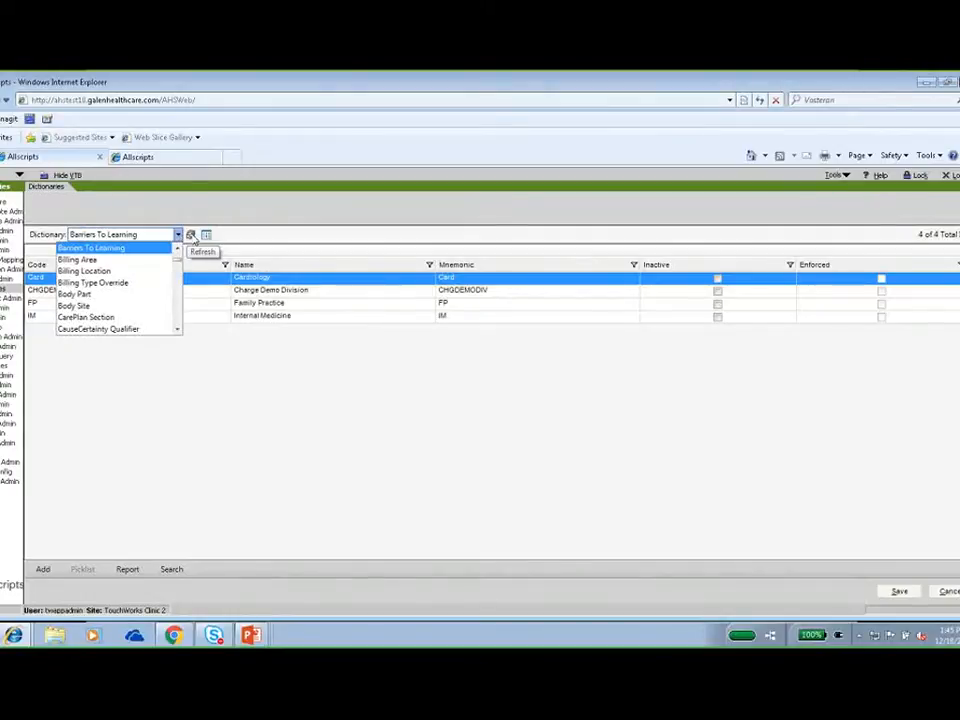
left_click(132, 260)
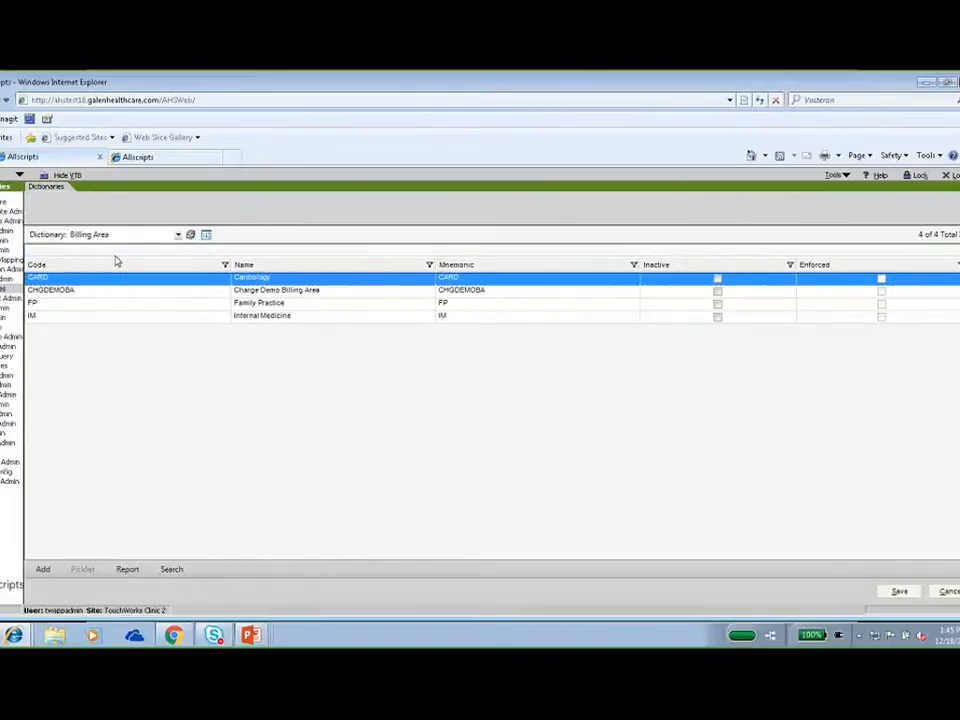
left_click(178, 234)
left_click(146, 261)
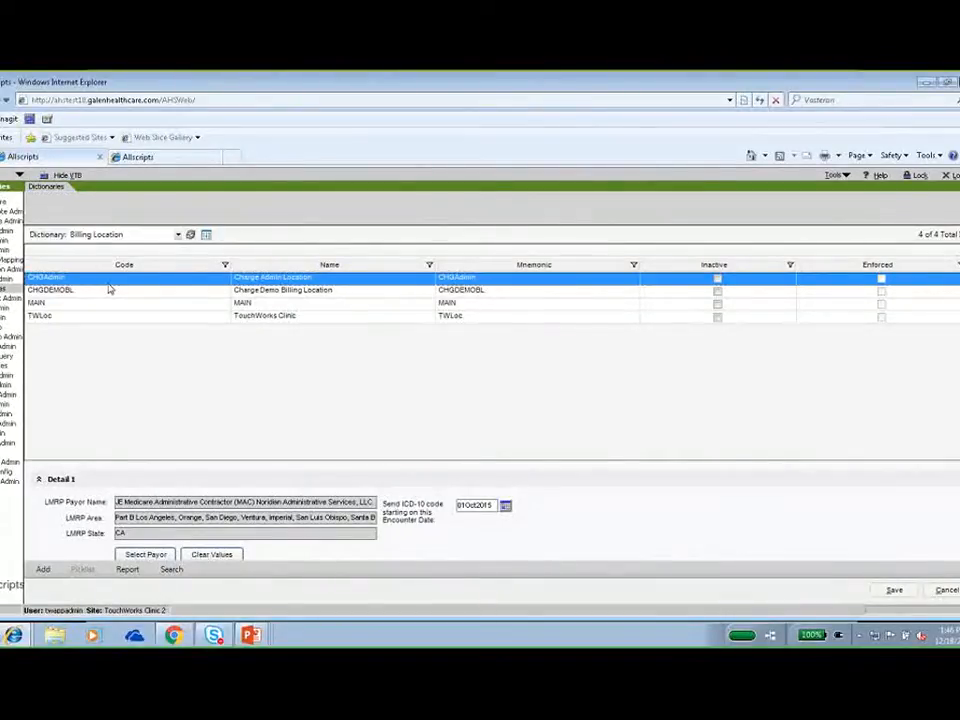
Switch to the Appointment Type dictionary to view its entries and detail settings.
left_click(177, 234)
key("a")
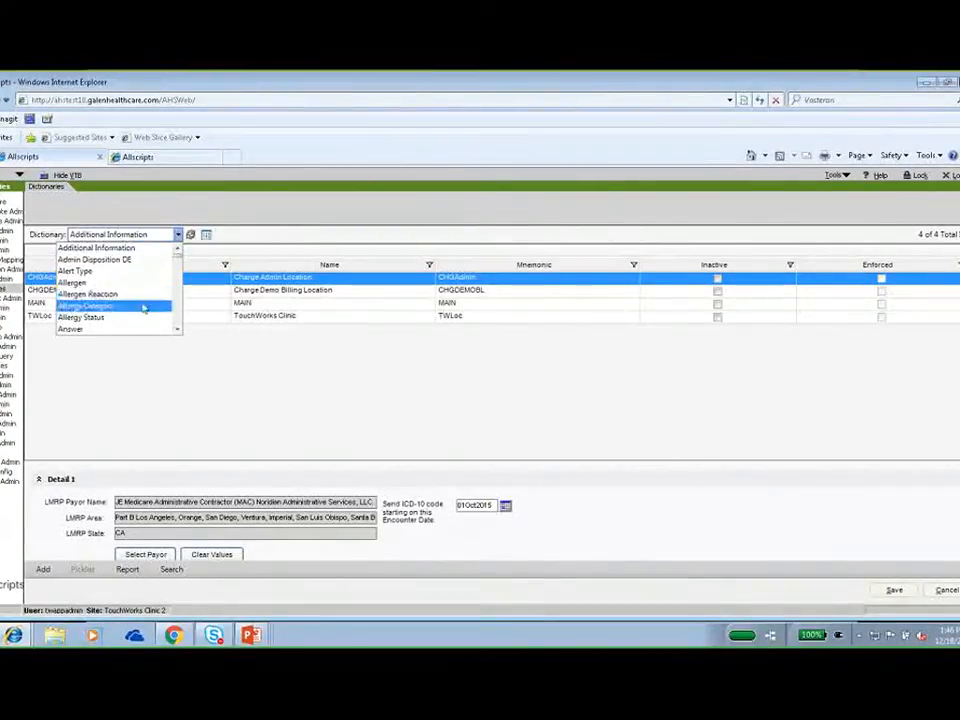
left_click(178, 329)
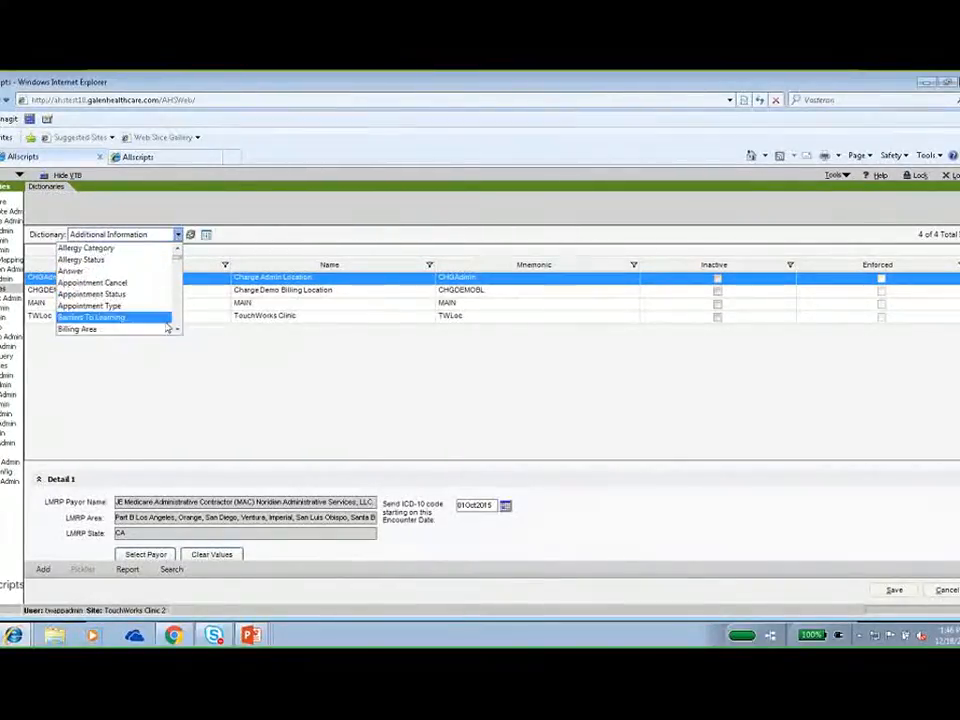
left_click(137, 306)
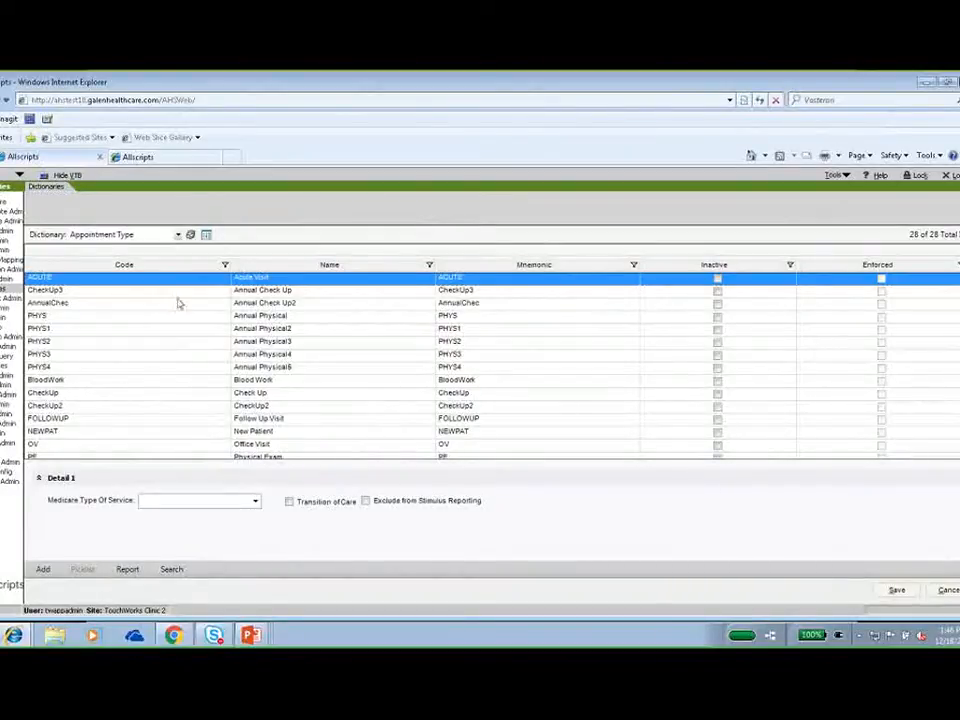
Display the Discount Type dictionary to check its entries.
left_click(179, 236)
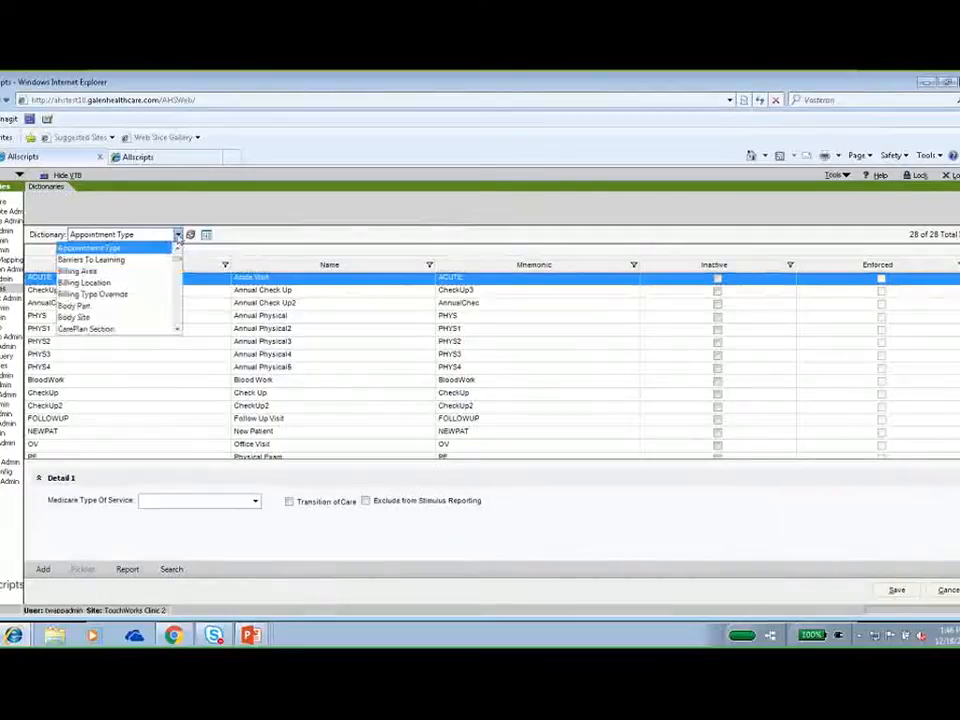
key("d")
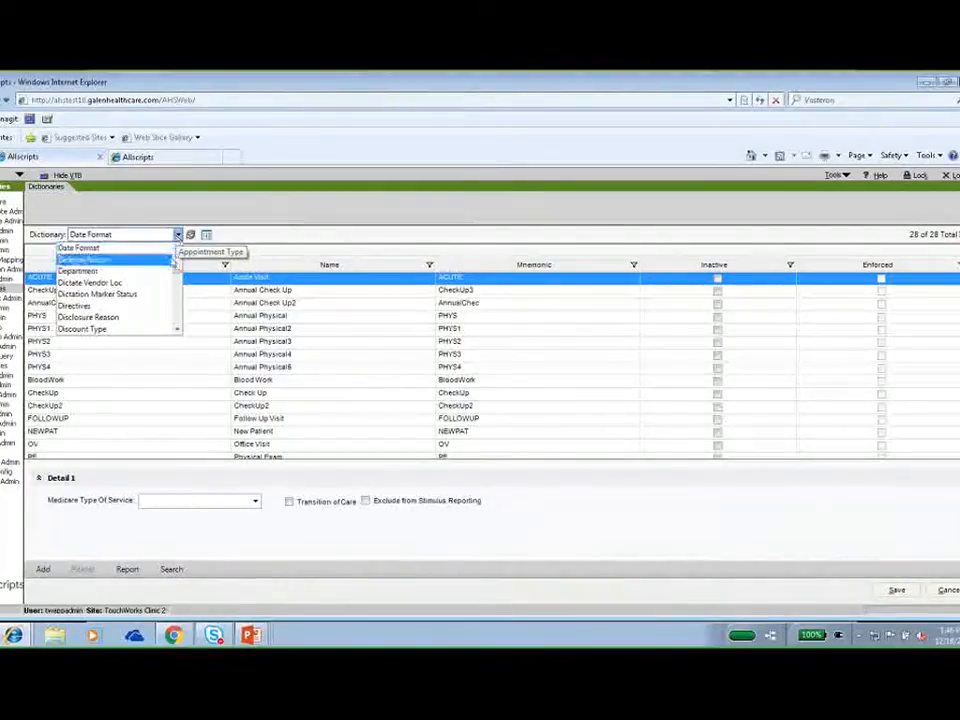
left_click(108, 329)
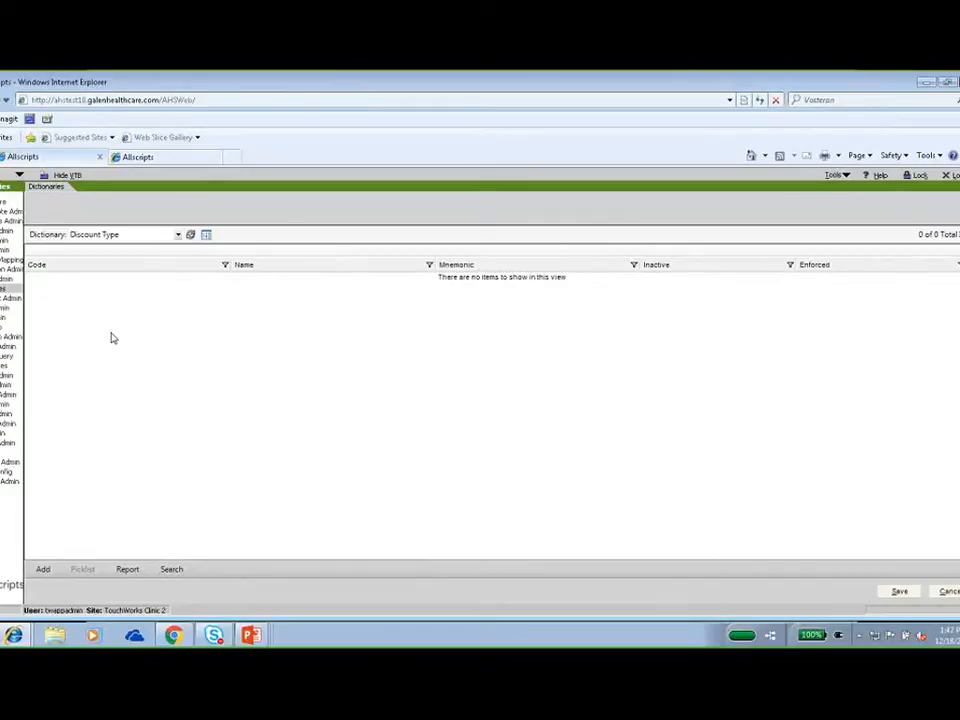
Switch to the Encounter Type dictionary to view its entries.
left_click(178, 235)
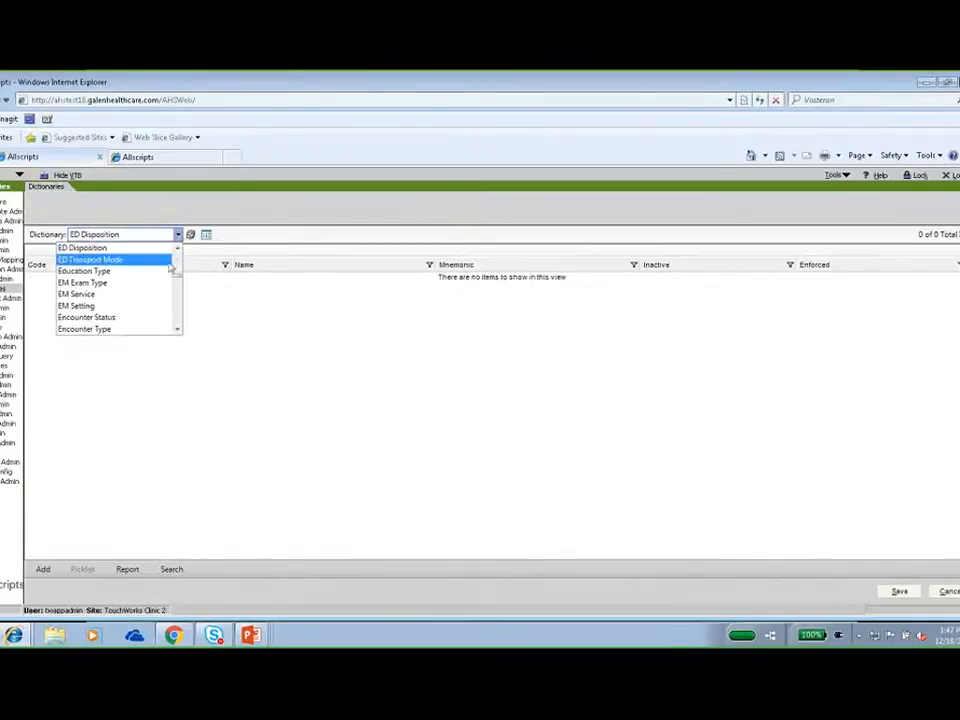
left_click(111, 330)
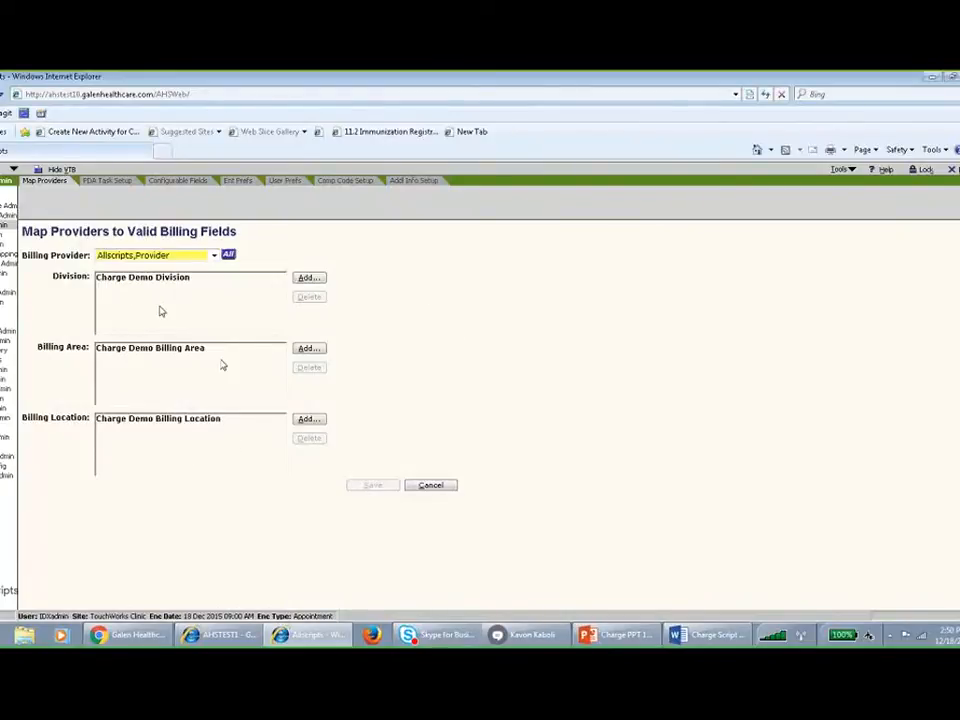
Select the internist as billing provider and map Charge Demo Division to that provider.
left_click(214, 256)
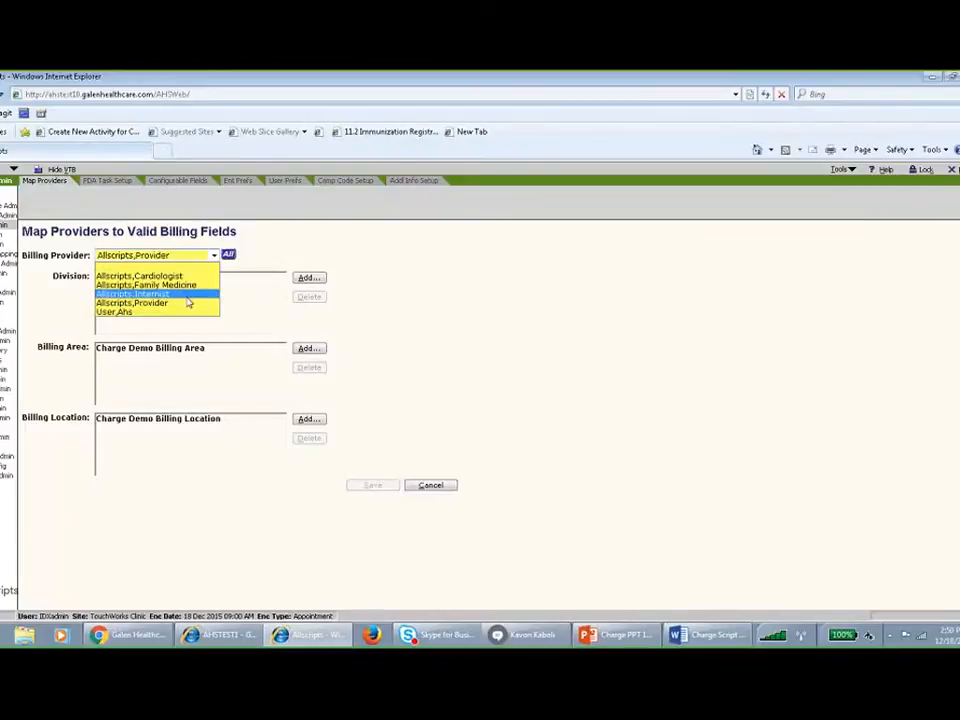
left_click(313, 284)
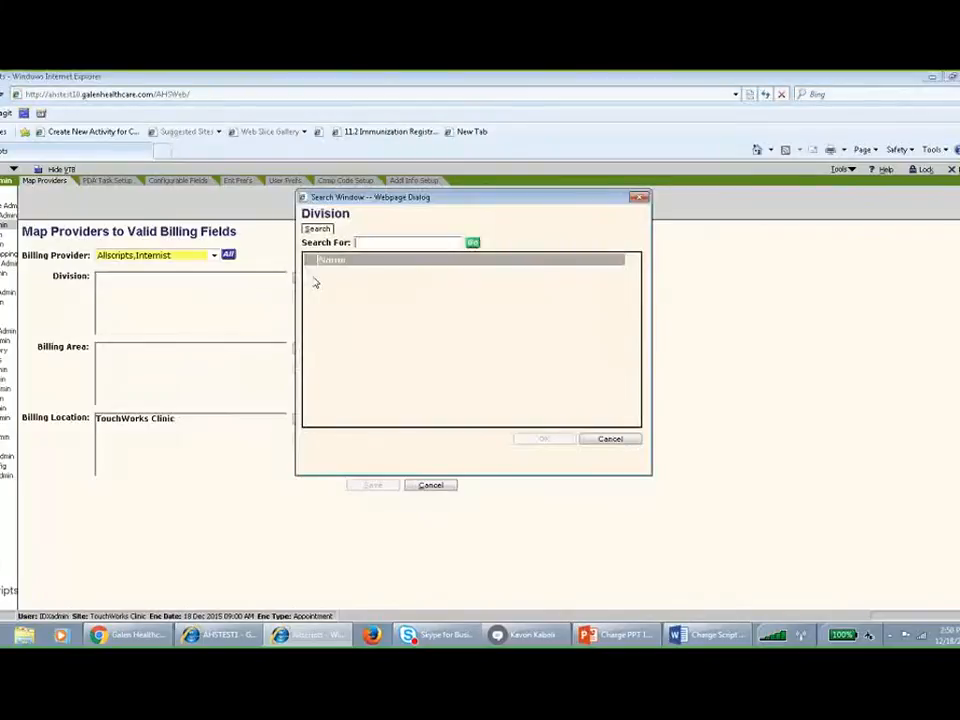
left_click(370, 244)
left_click(473, 243)
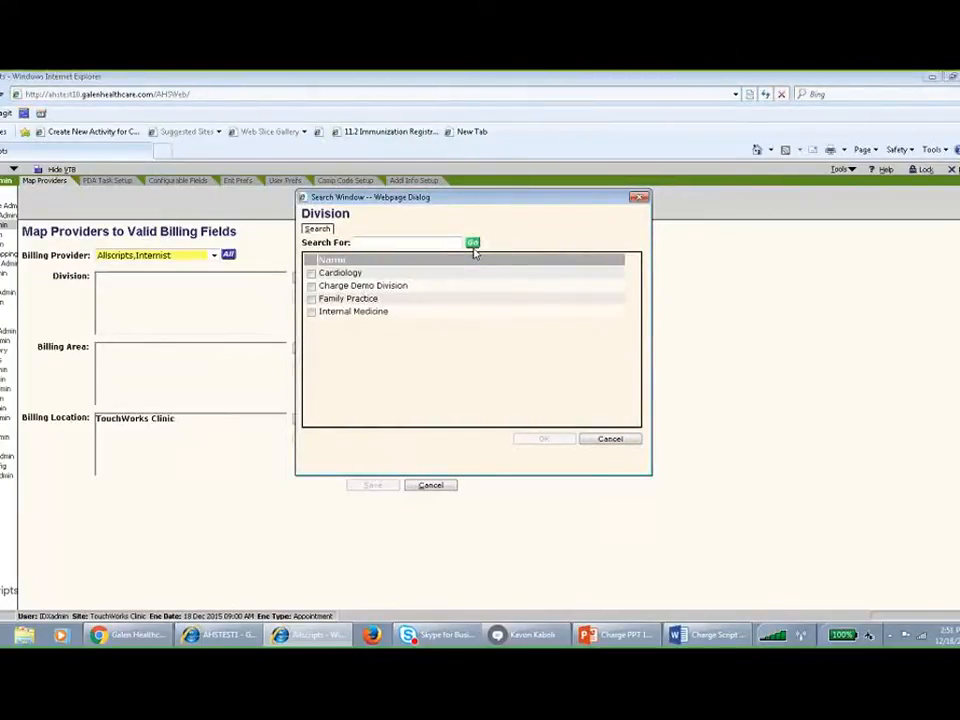
left_click(368, 288)
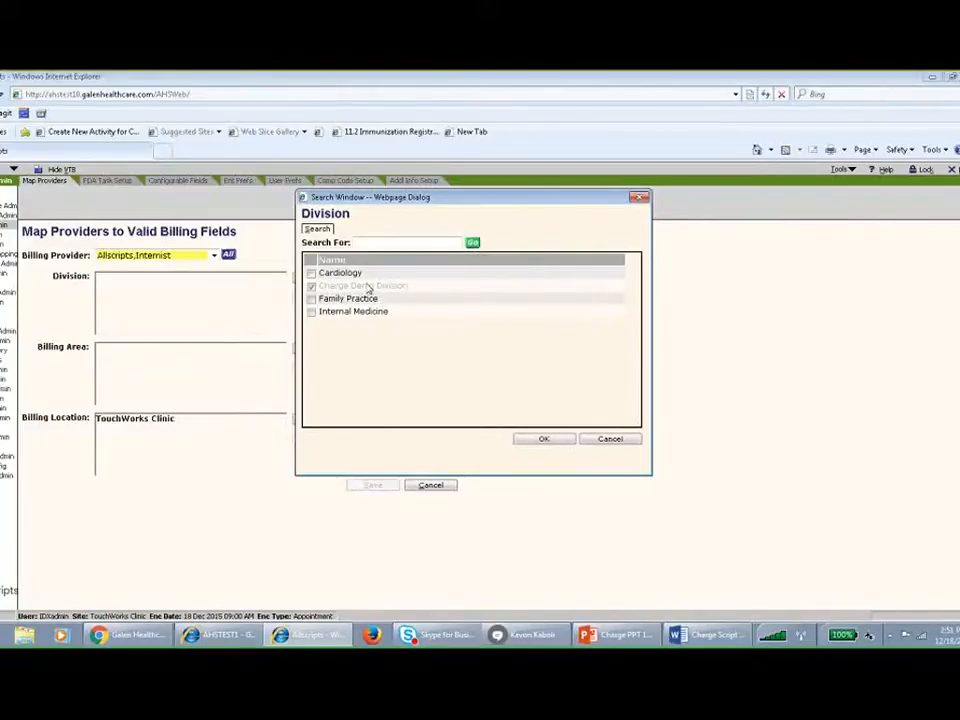
left_click(548, 439)
Map Charge Demo Billing Area to the internist as a valid billing area.
left_click(311, 348)
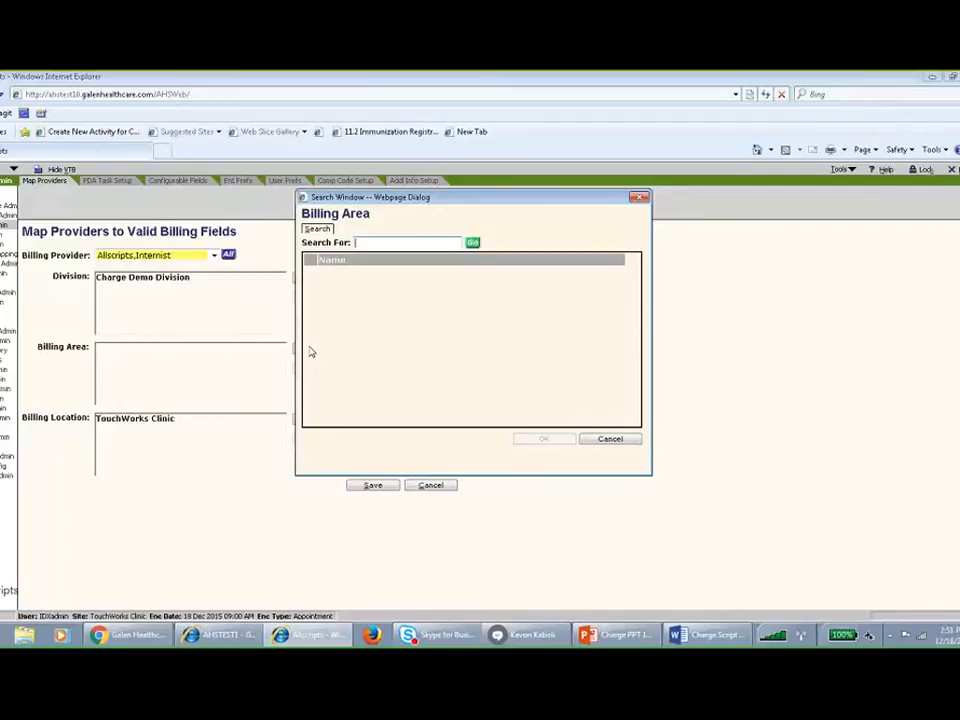
left_click(474, 243)
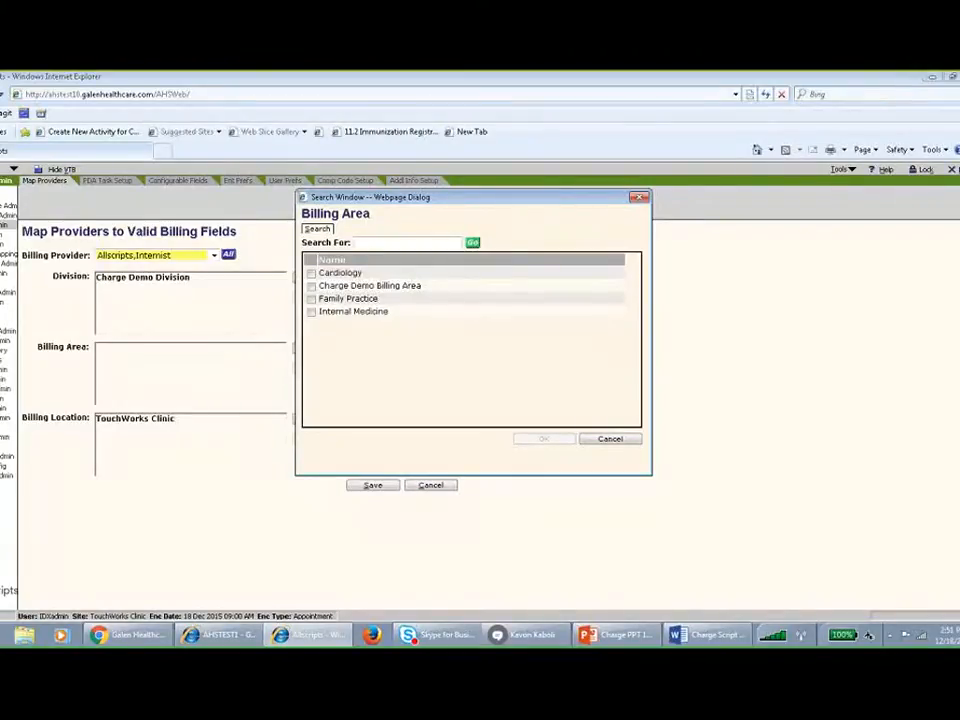
left_click(365, 286)
left_click(543, 440)
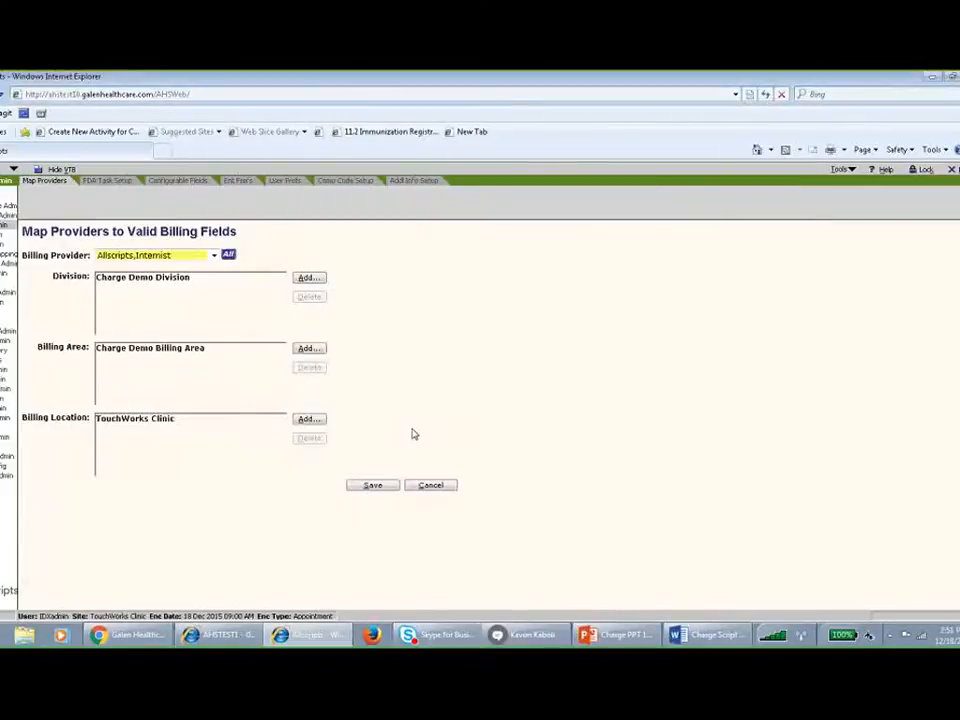
Map the billing locations Charge Demo Billing Location and MAIN to the internist and save the provider mapping.
left_click(306, 419)
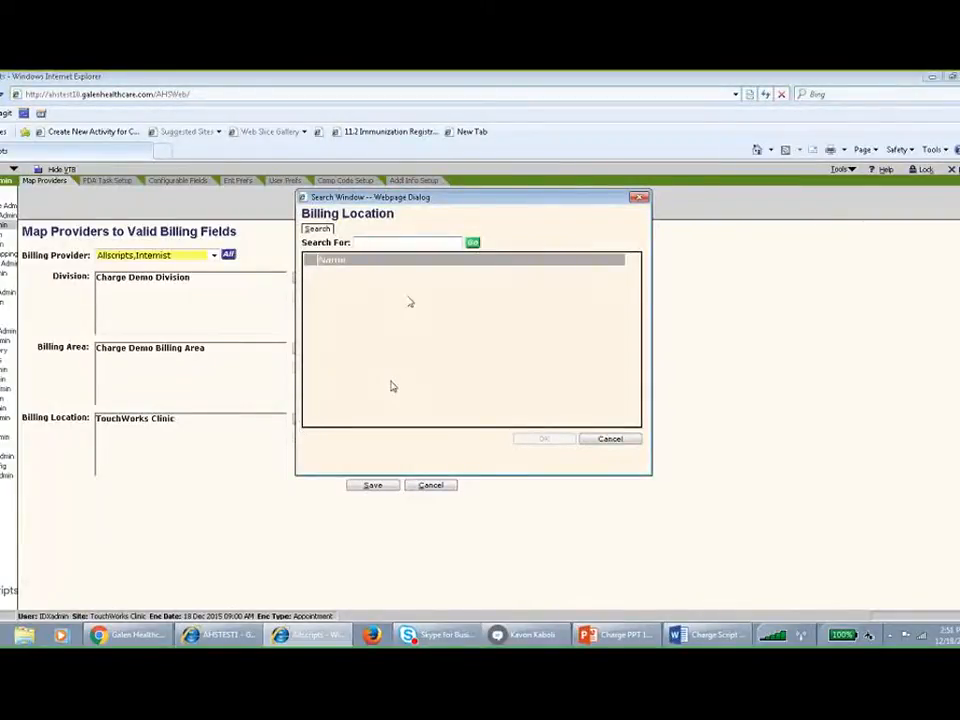
left_click(473, 243)
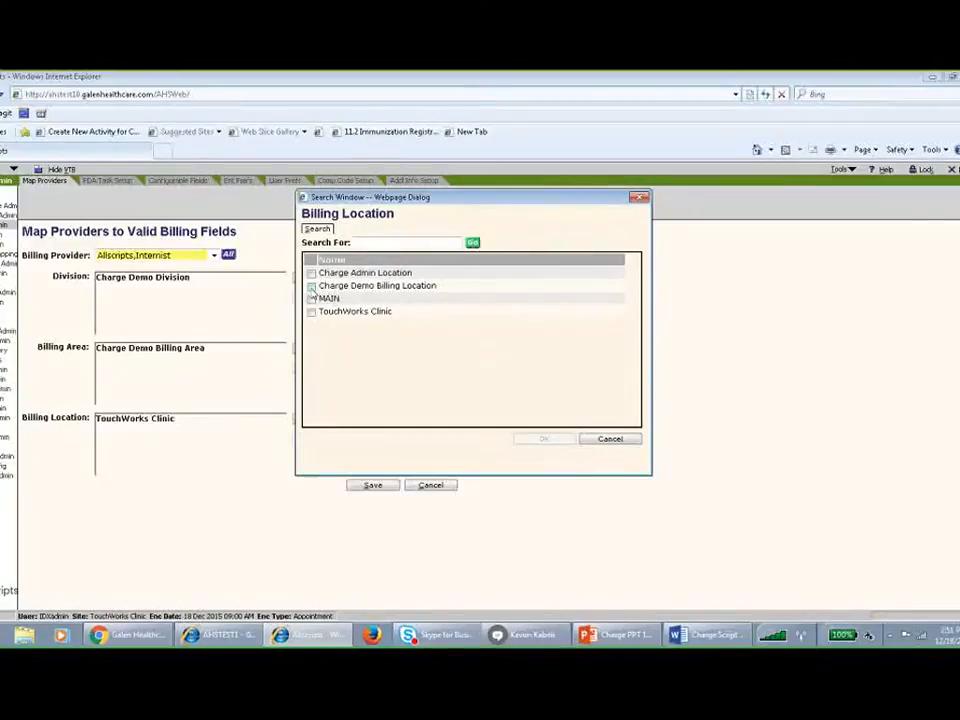
left_click(311, 287)
left_click(311, 298)
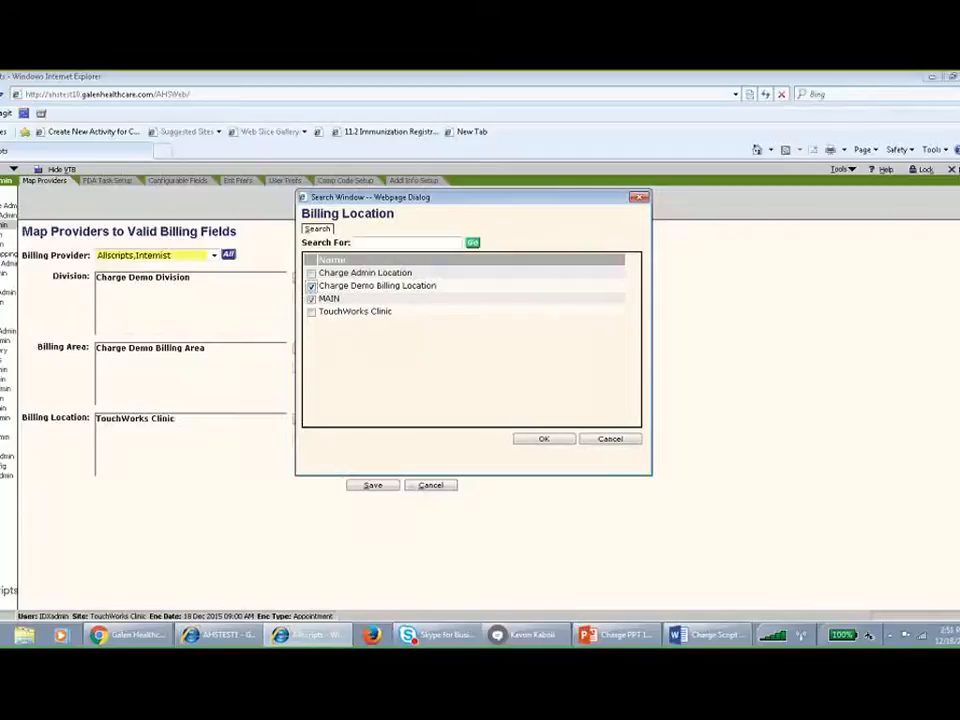
left_click(543, 439)
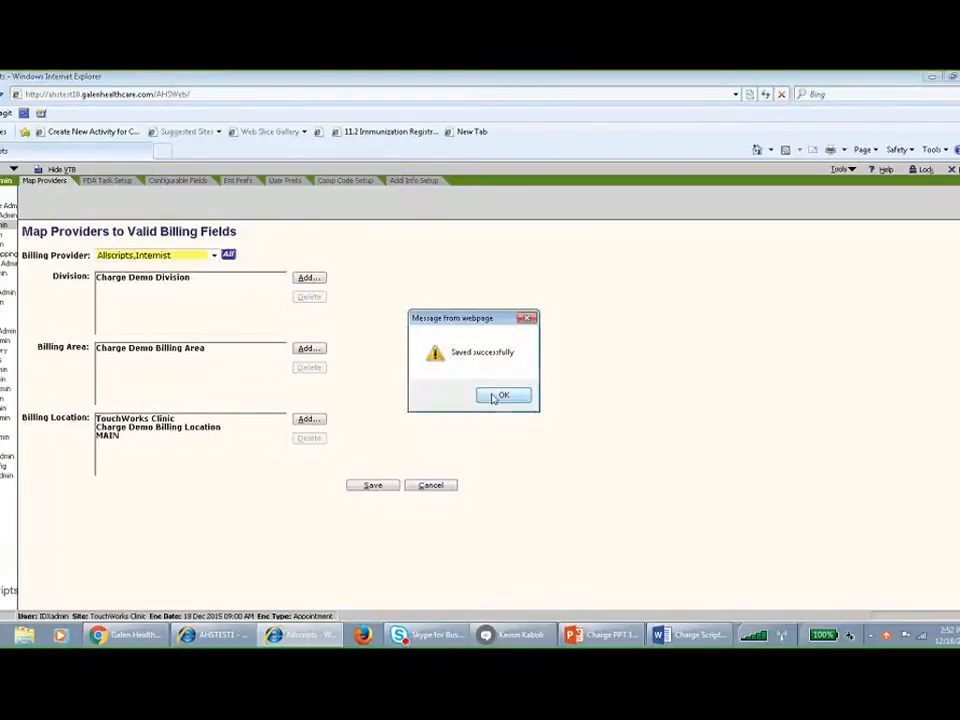
left_click(496, 395)
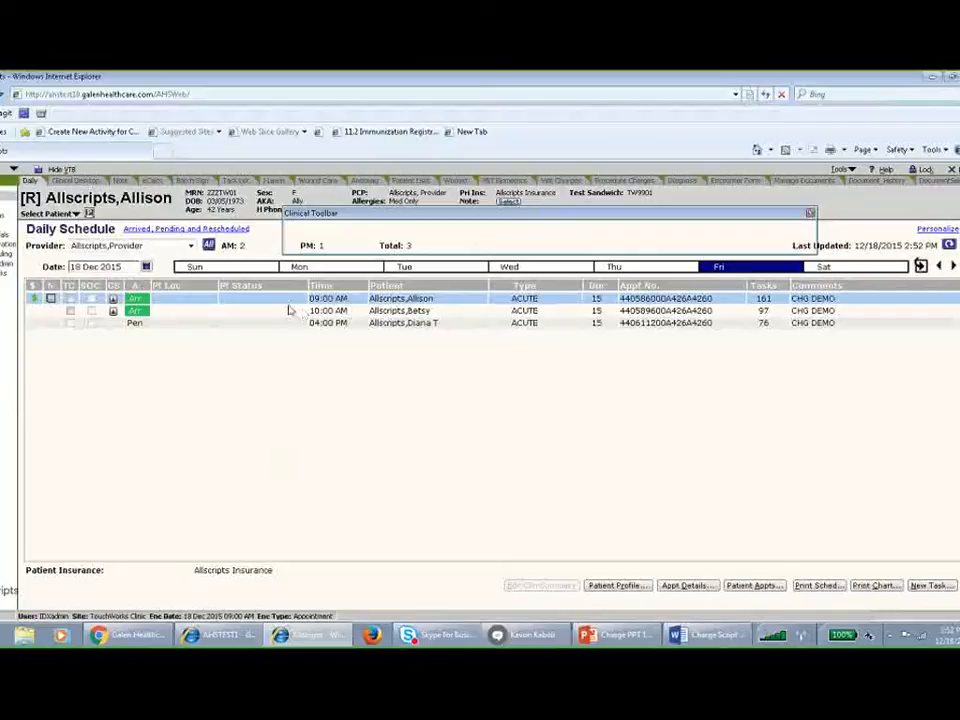
On the 09:00 AM appointment's encounter form, set billing and performing provider to the internist and check the available locations.
double_click(245, 297)
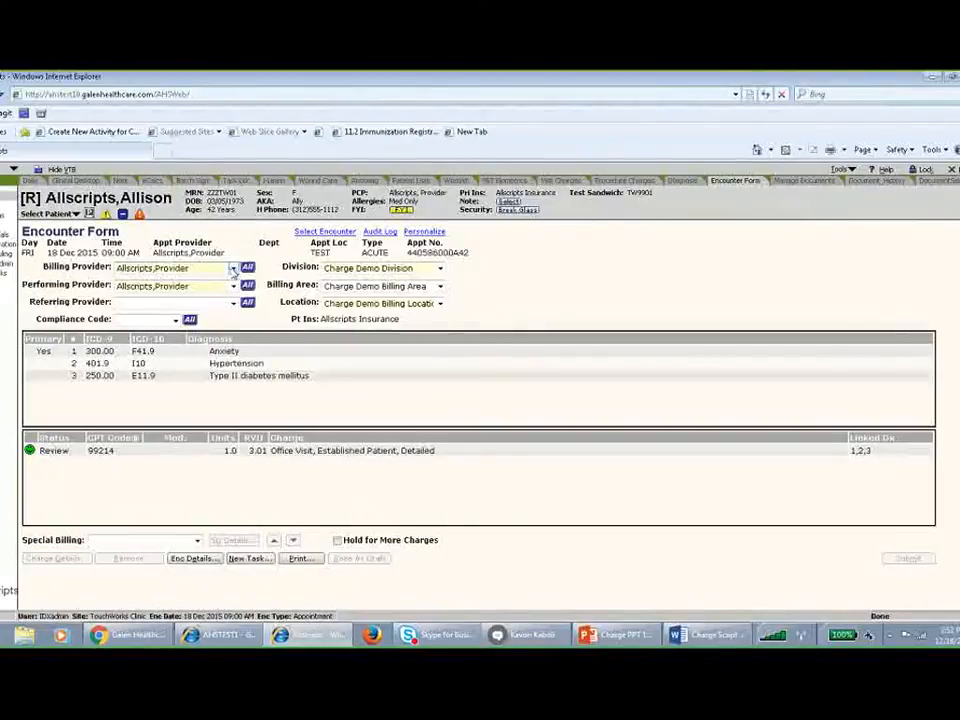
left_click(232, 269)
left_click(208, 305)
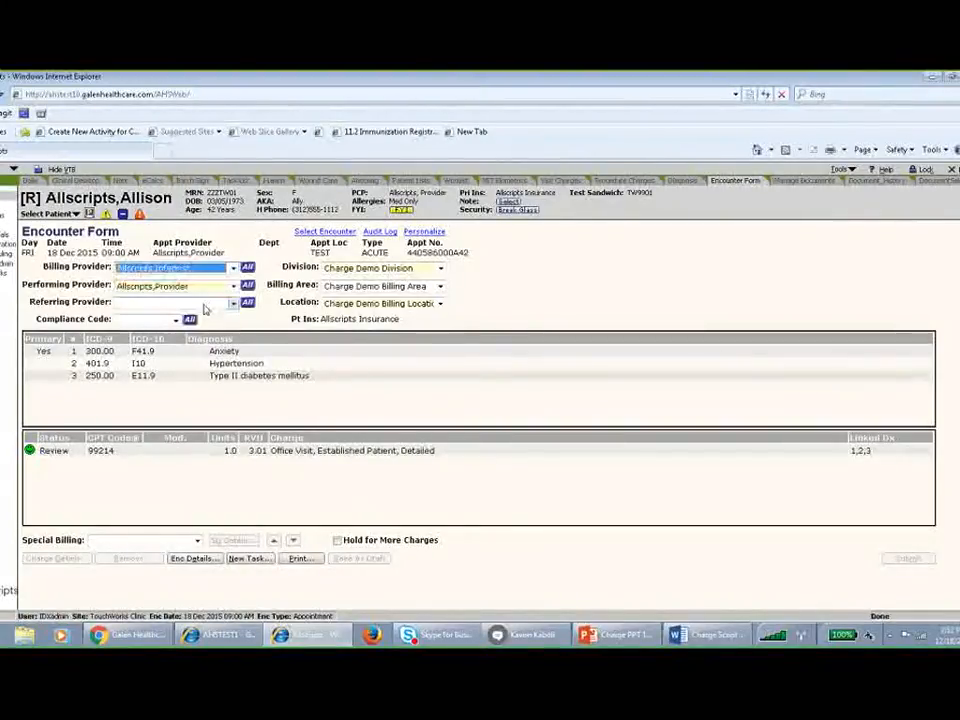
left_click(233, 287)
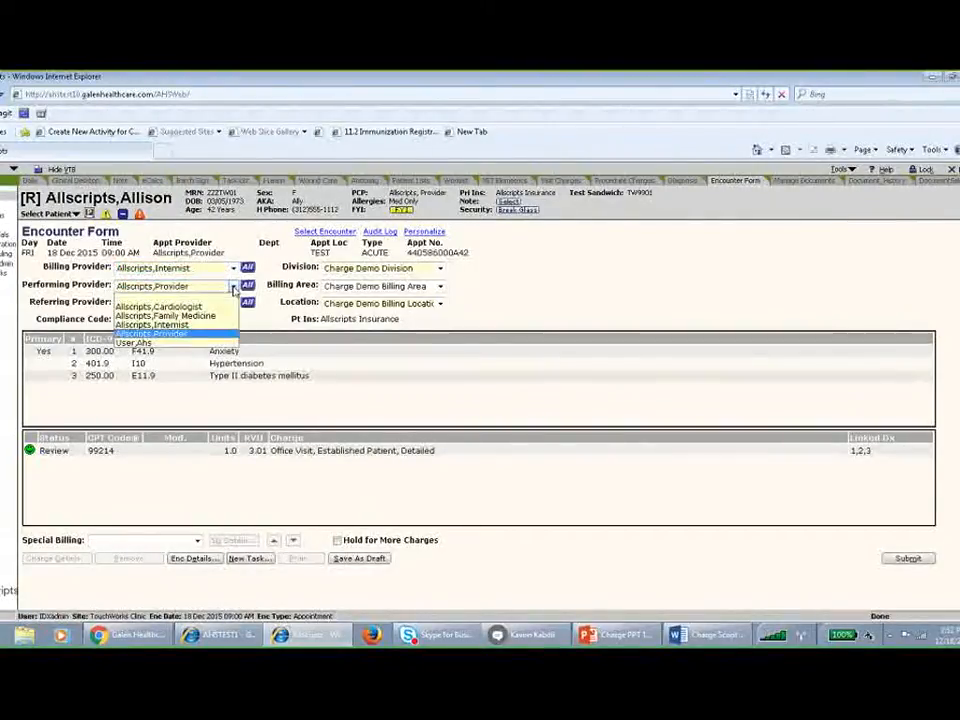
left_click(203, 325)
left_click(440, 303)
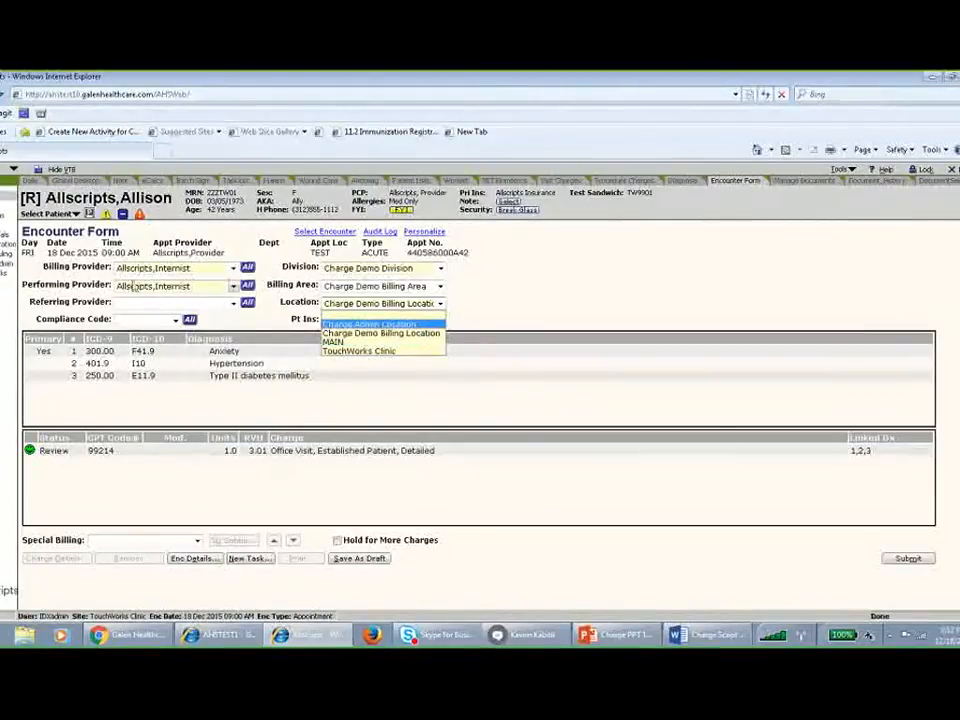
Leave the encounter form for charge administration, discarding the provider edits.
left_click(6, 260)
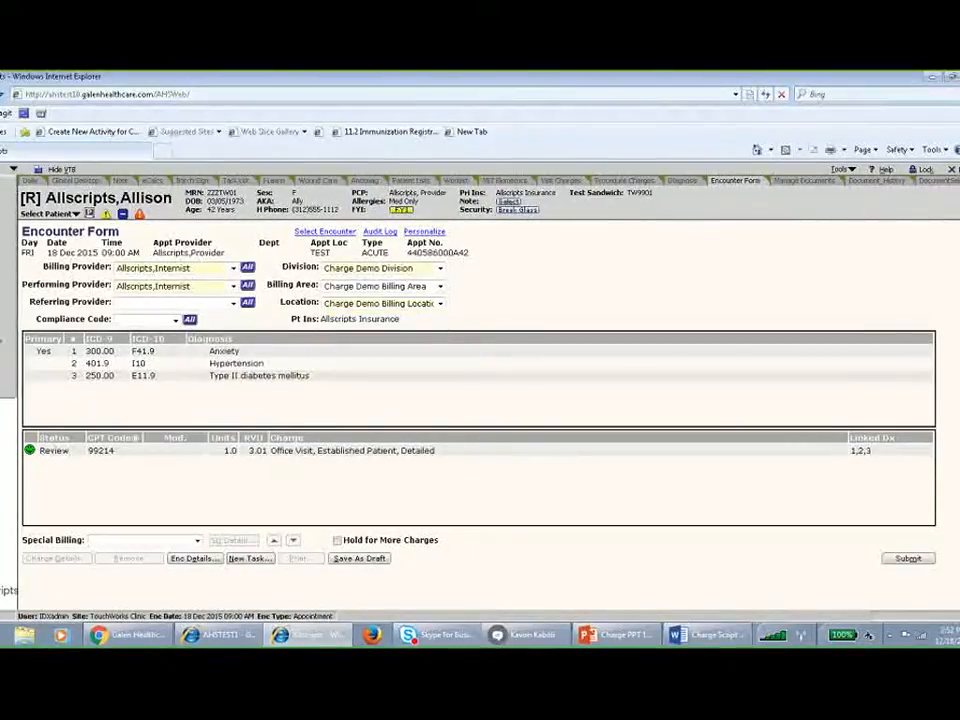
left_click(8, 206)
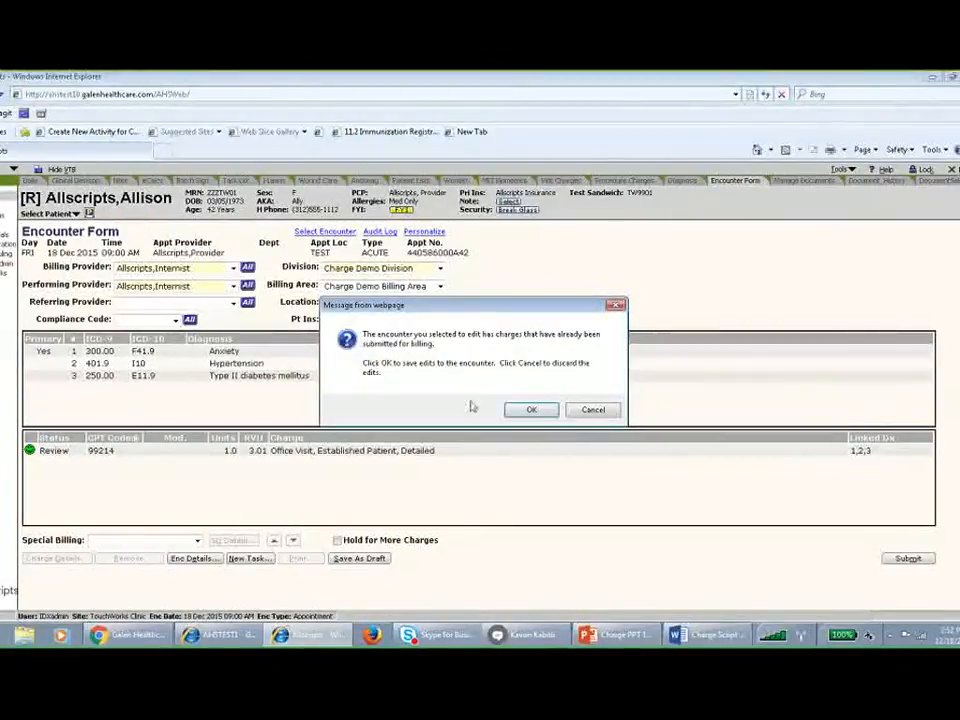
left_click(594, 411)
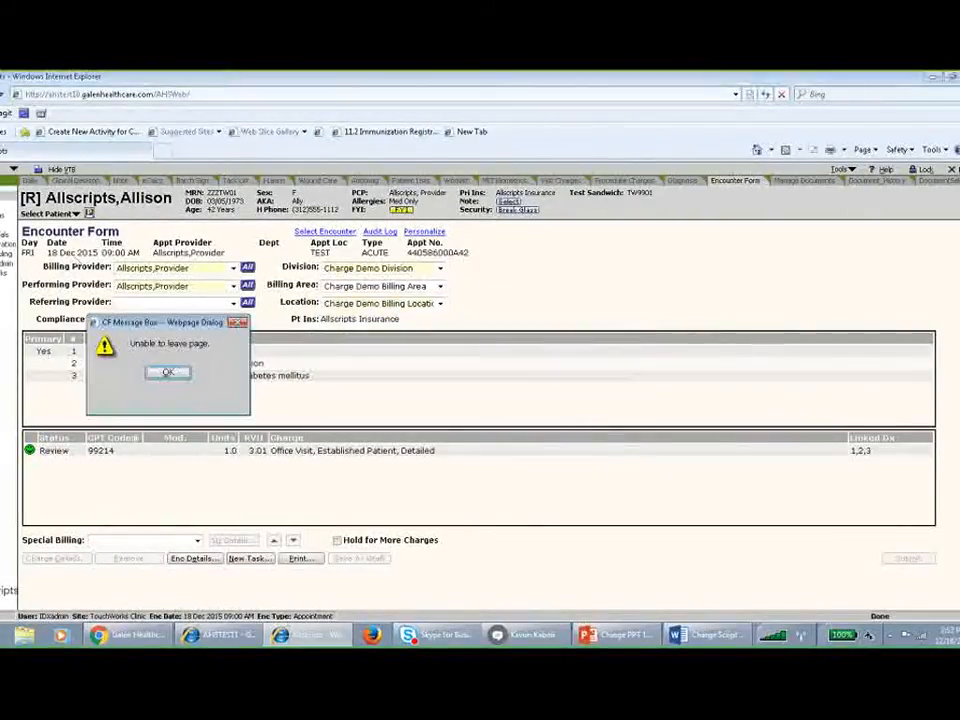
left_click(168, 372)
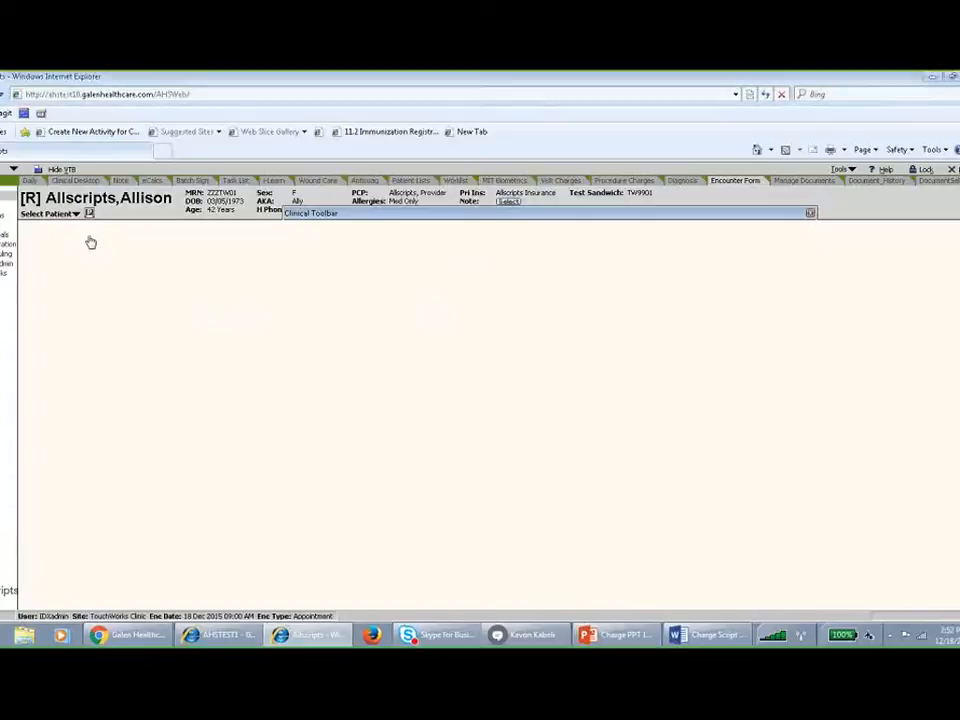
left_click(561, 361)
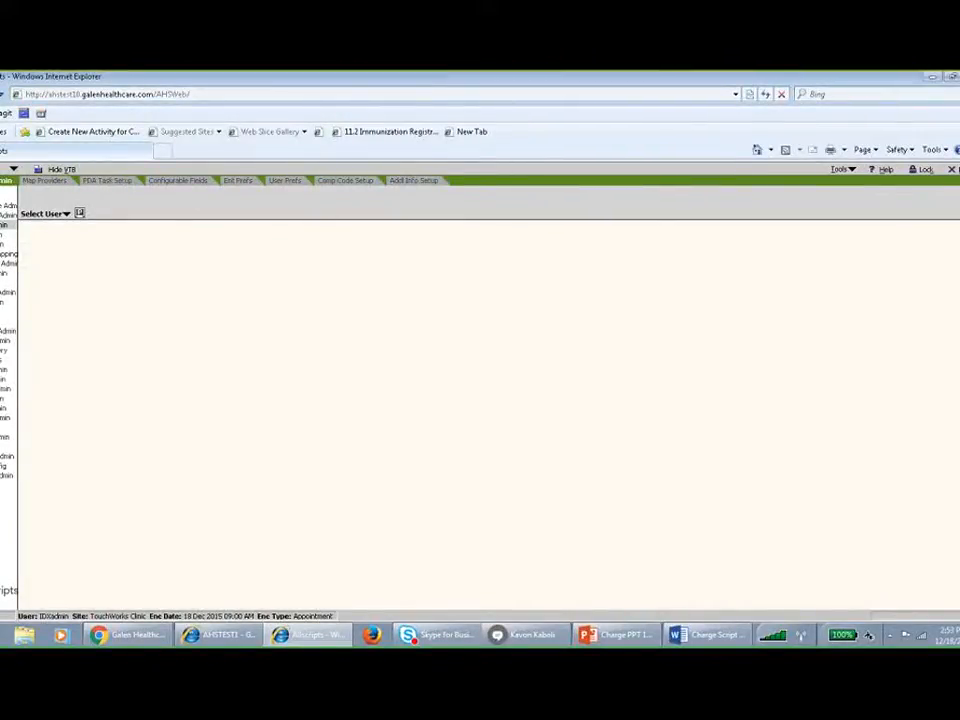
Open the charge enterprise preferences and examine the Free Text Referring Provider setting.
left_click(236, 184)
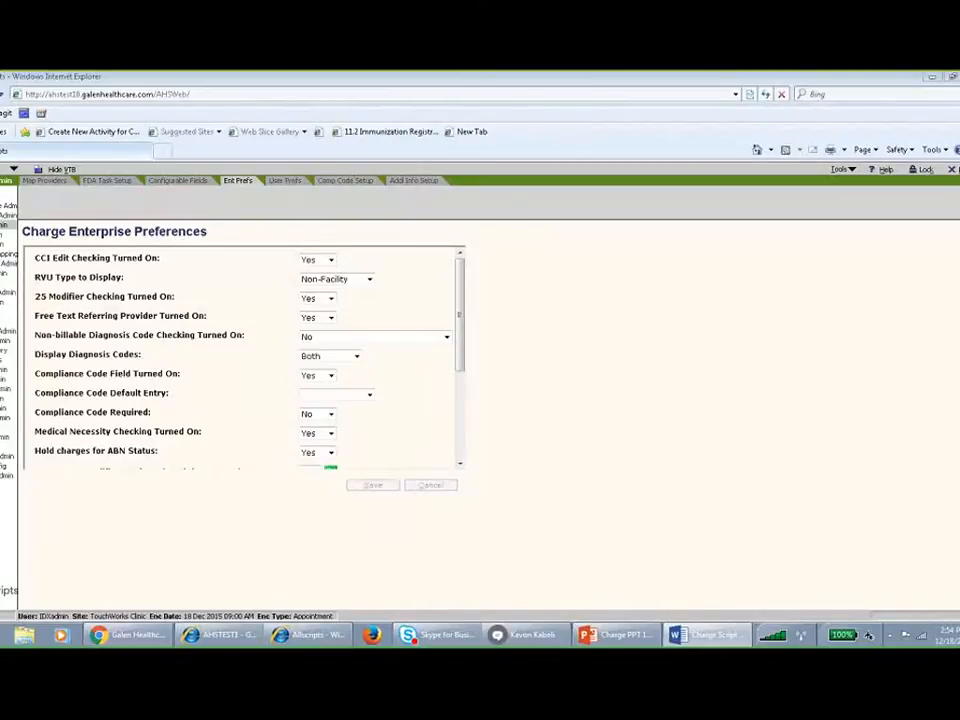
left_click(316, 318)
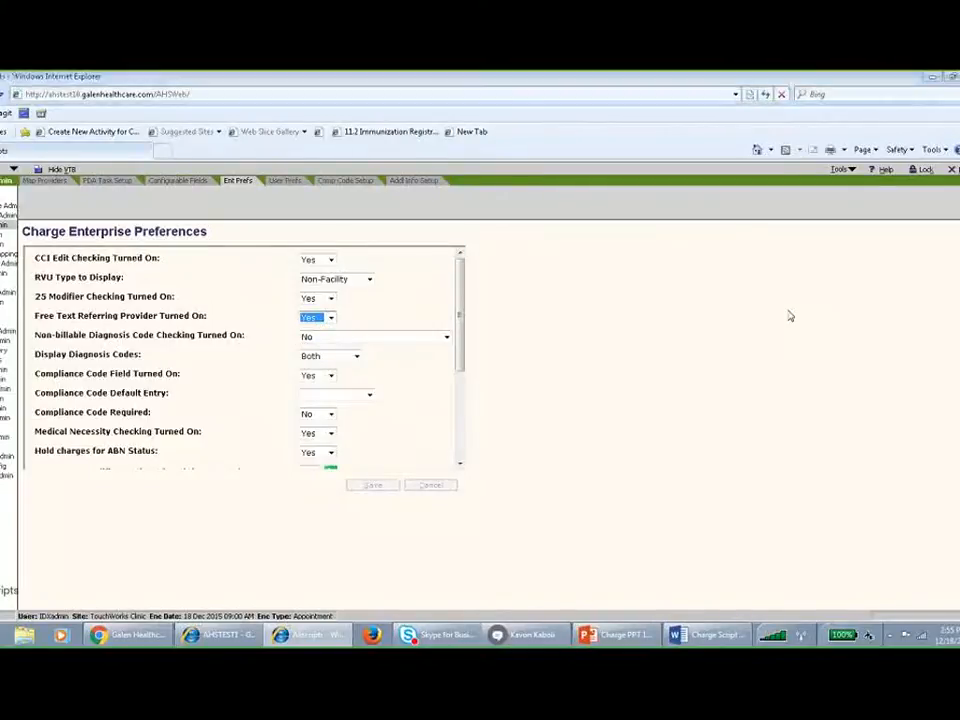
key("alt+Tab")
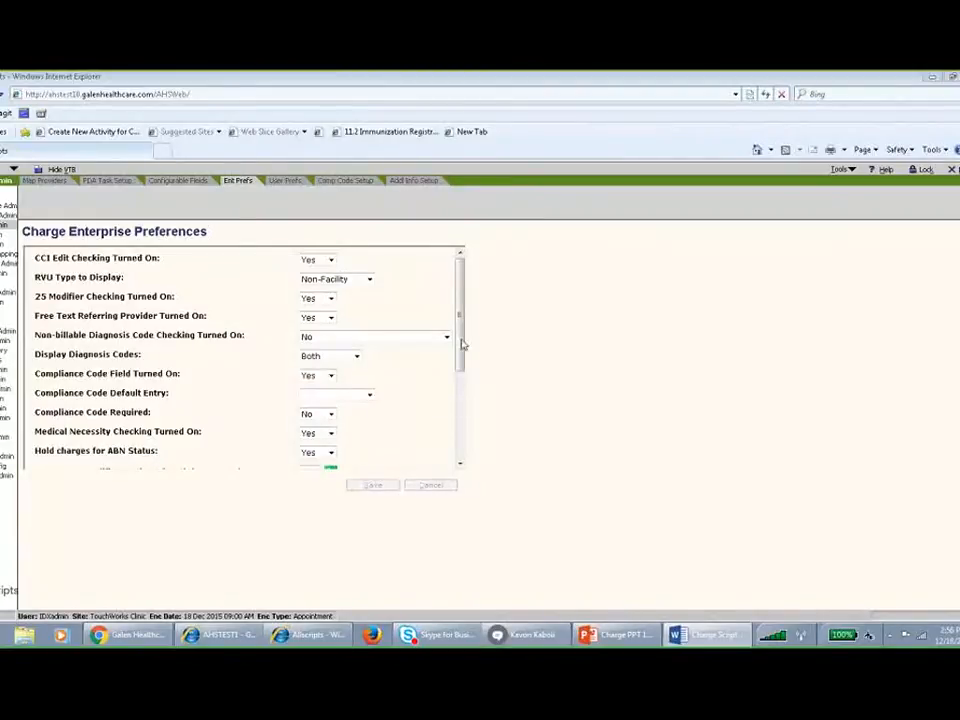
Examine the ABN status modifiers for accepted financial responsibility and for an ABN not obtained.
left_click_drag(462, 344, 465, 432)
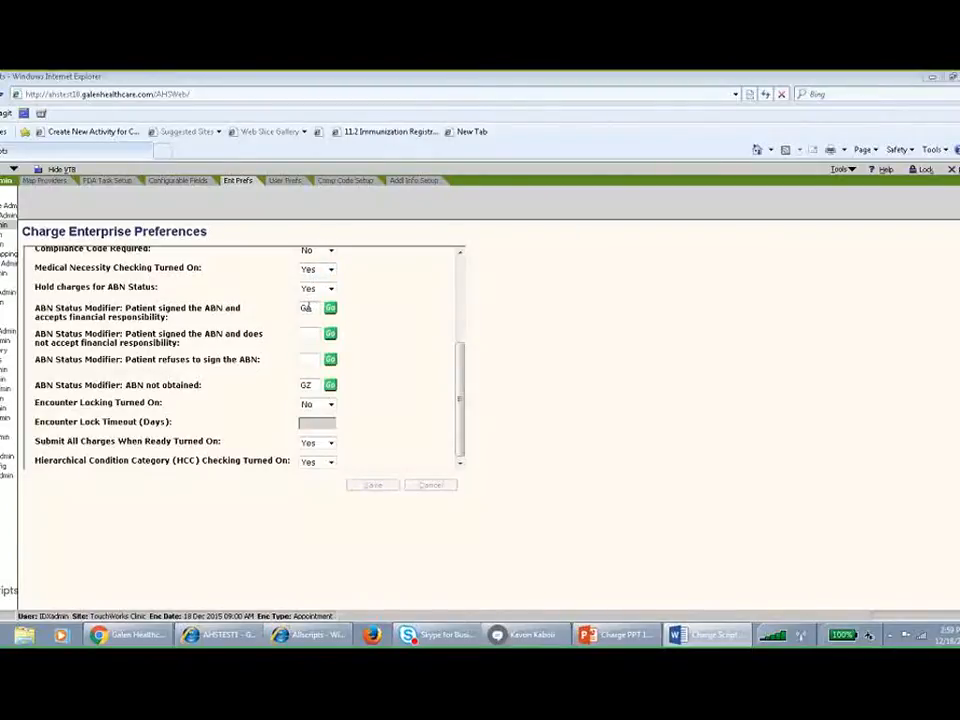
double_click(308, 307)
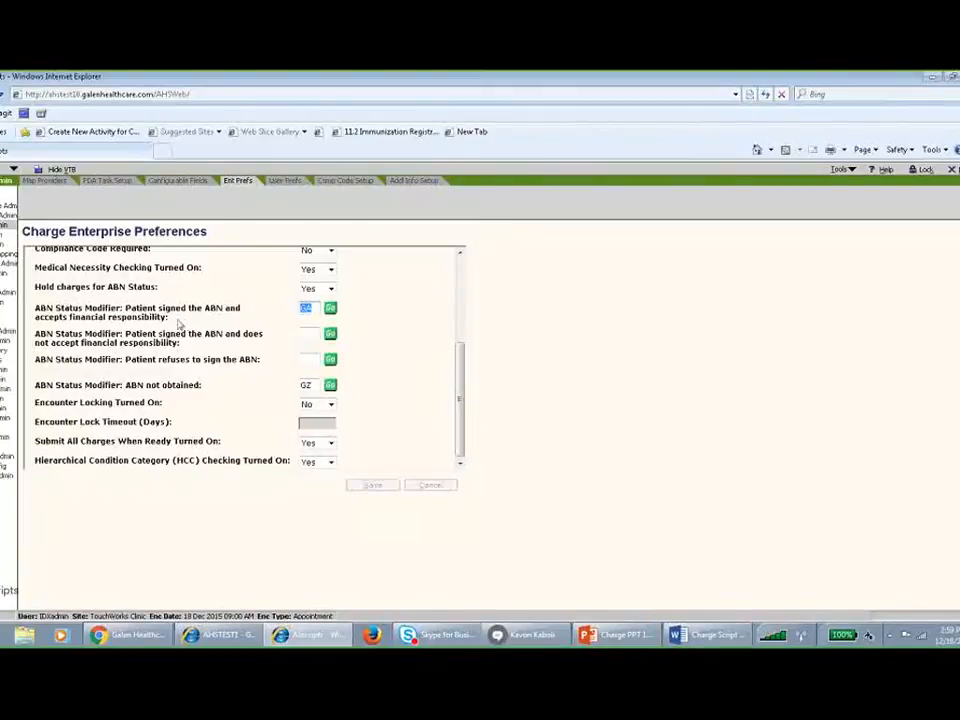
left_click(128, 311)
double_click(305, 384)
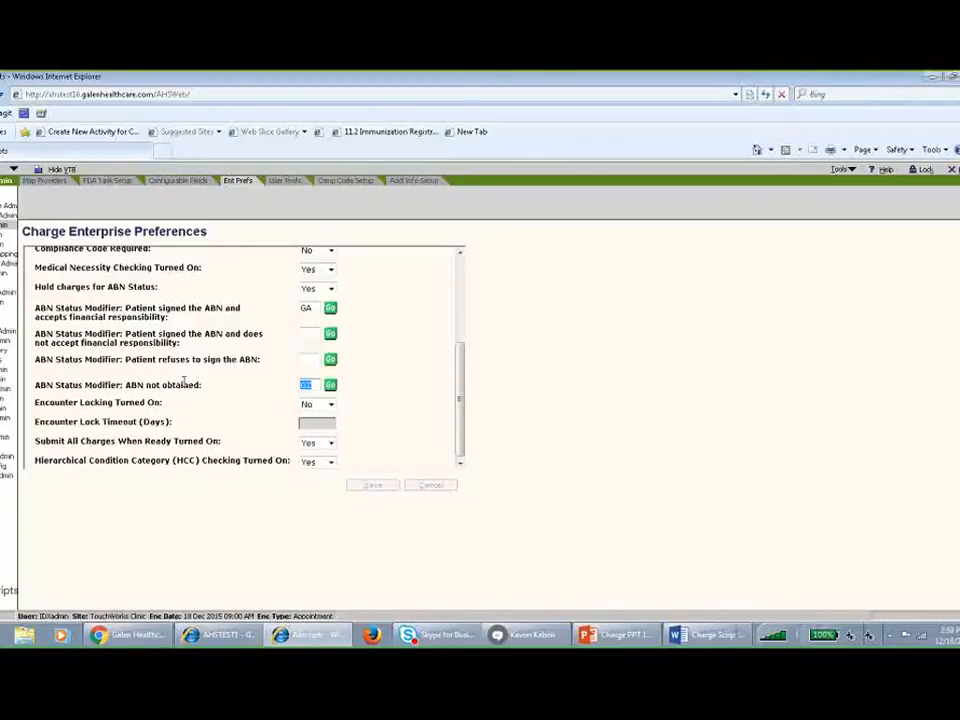
key("alt+Tab")
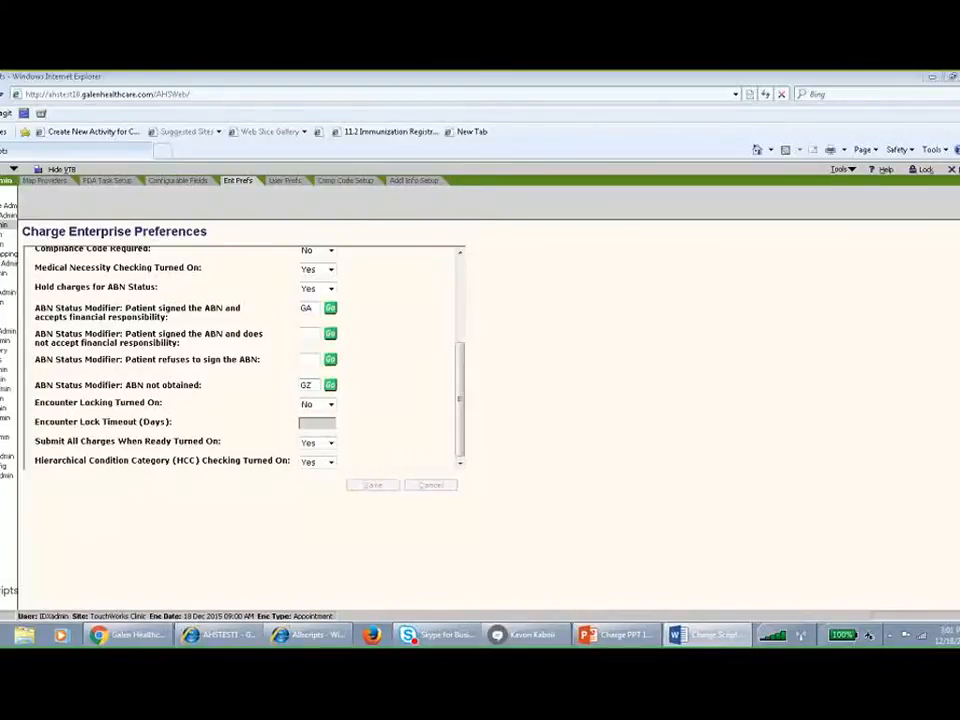
Open the Last Menstrual Period entry of the charge additional information setup for editing.
left_click(418, 184)
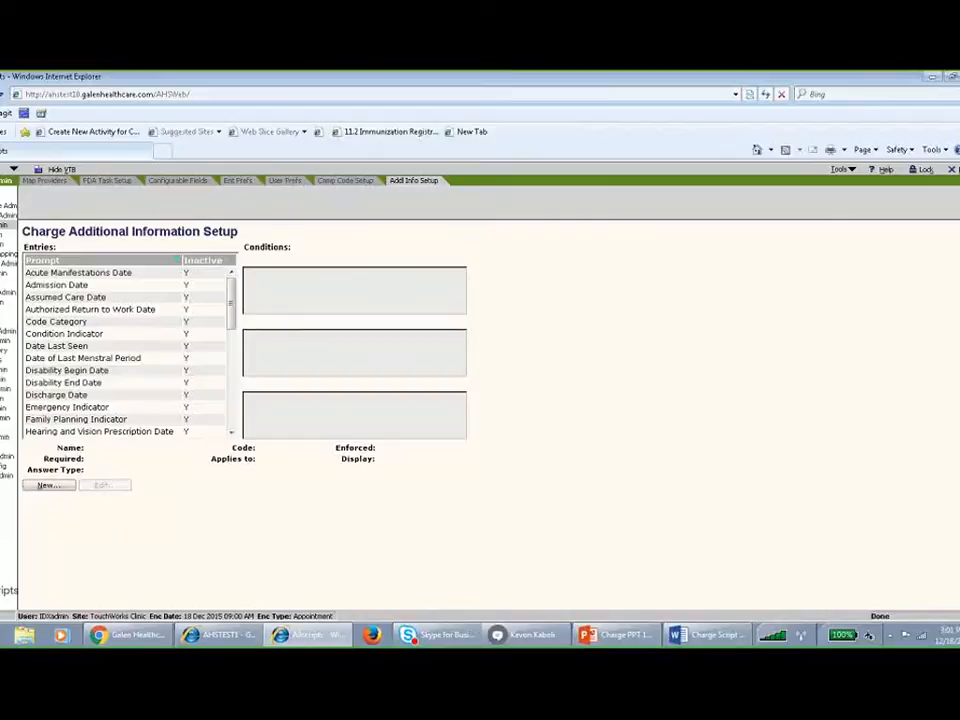
left_click_drag(231, 303, 230, 342)
left_click(118, 344)
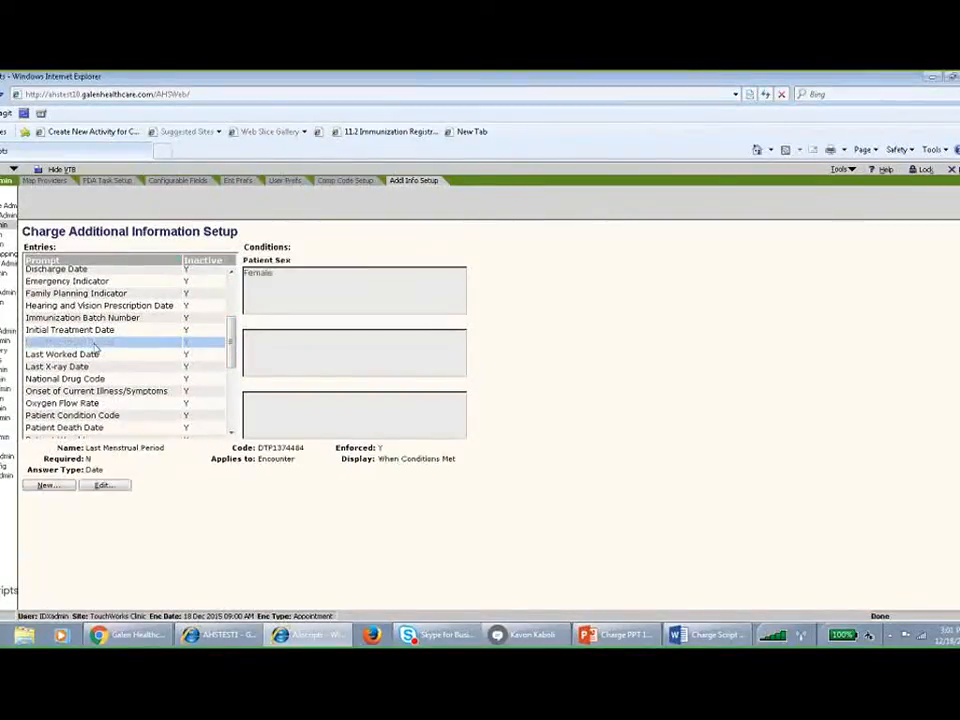
left_click(113, 486)
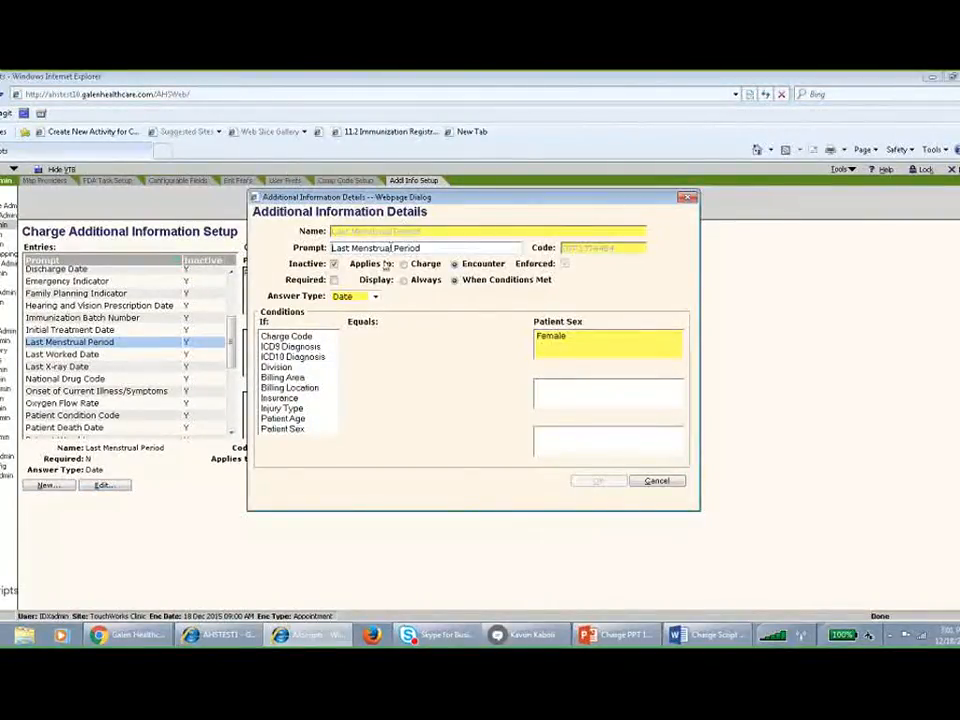
Add a patient age condition from 10 to 70 to the Last Menstrual Period entry.
left_click(557, 341)
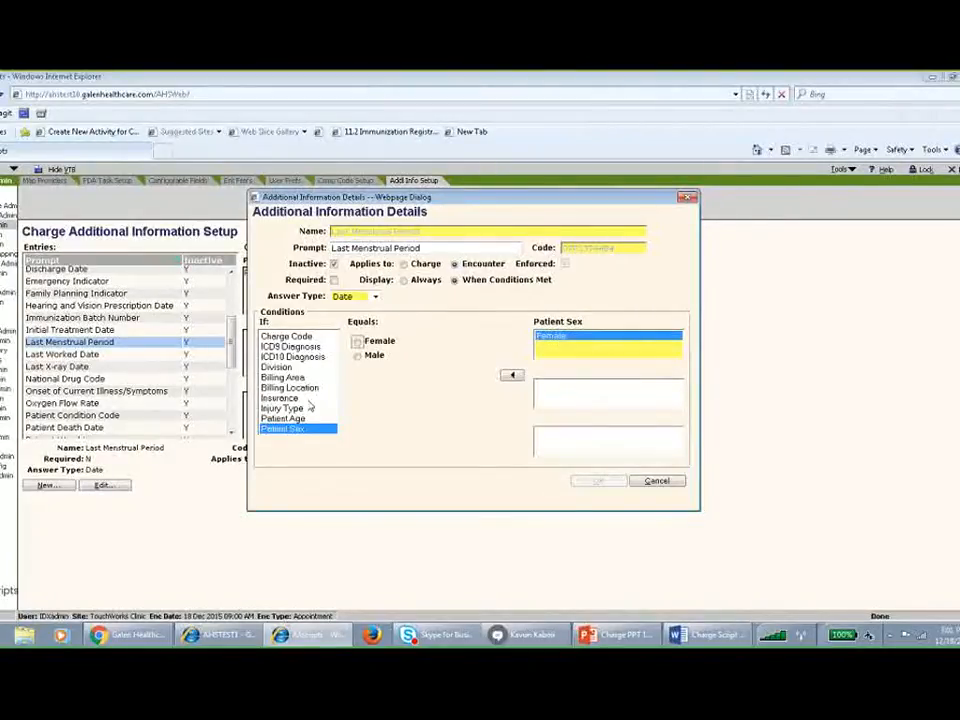
left_click(286, 418)
left_click(426, 341)
type("1")
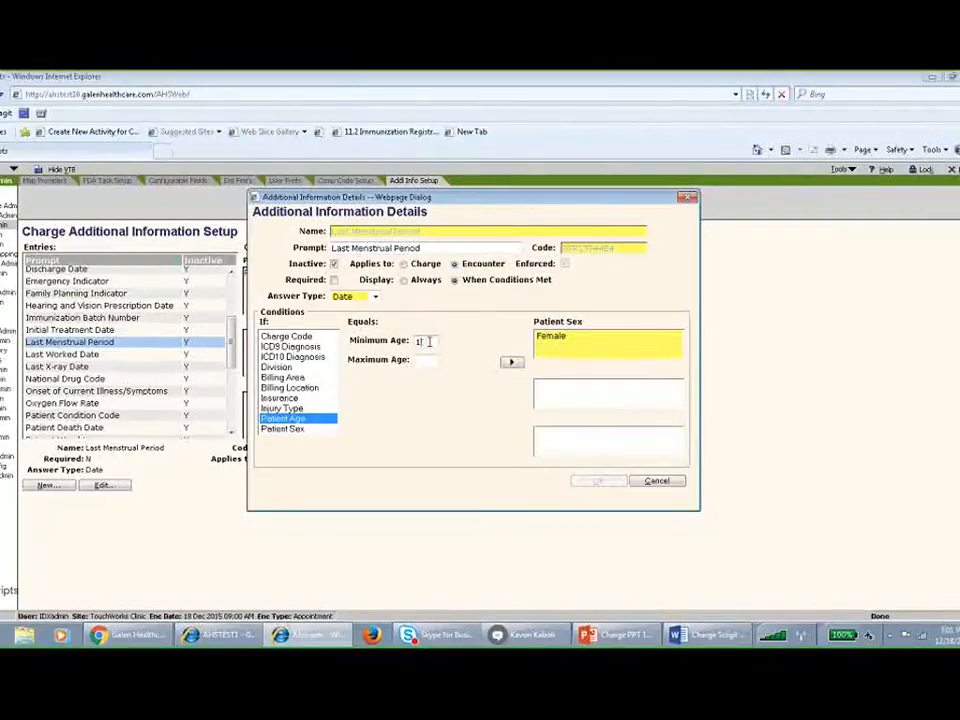
type("0")
left_click(425, 360)
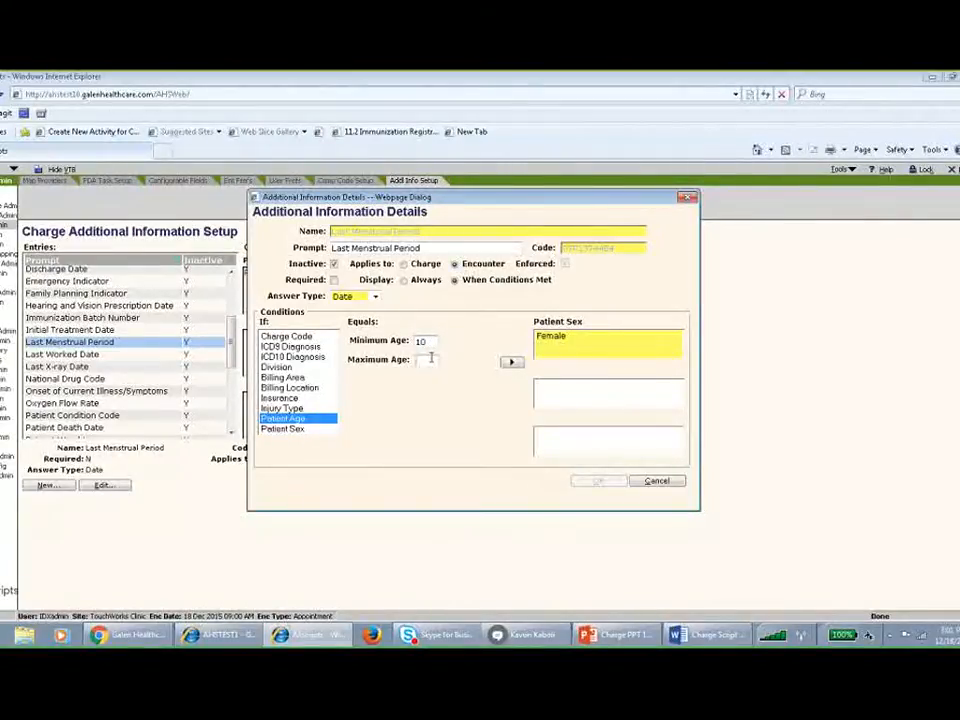
type("70")
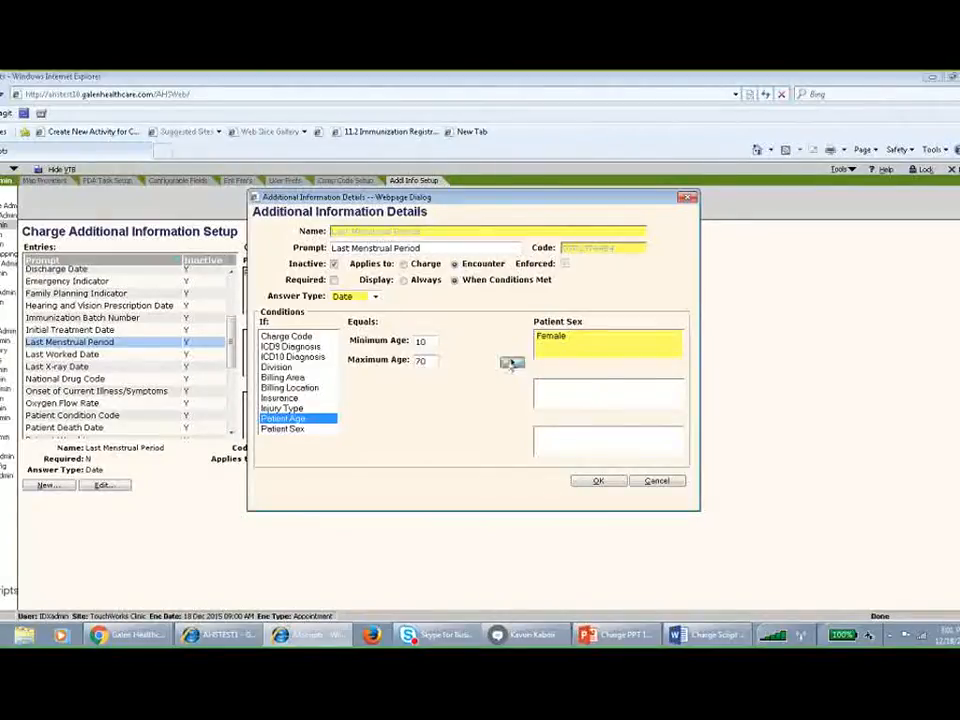
left_click(511, 362)
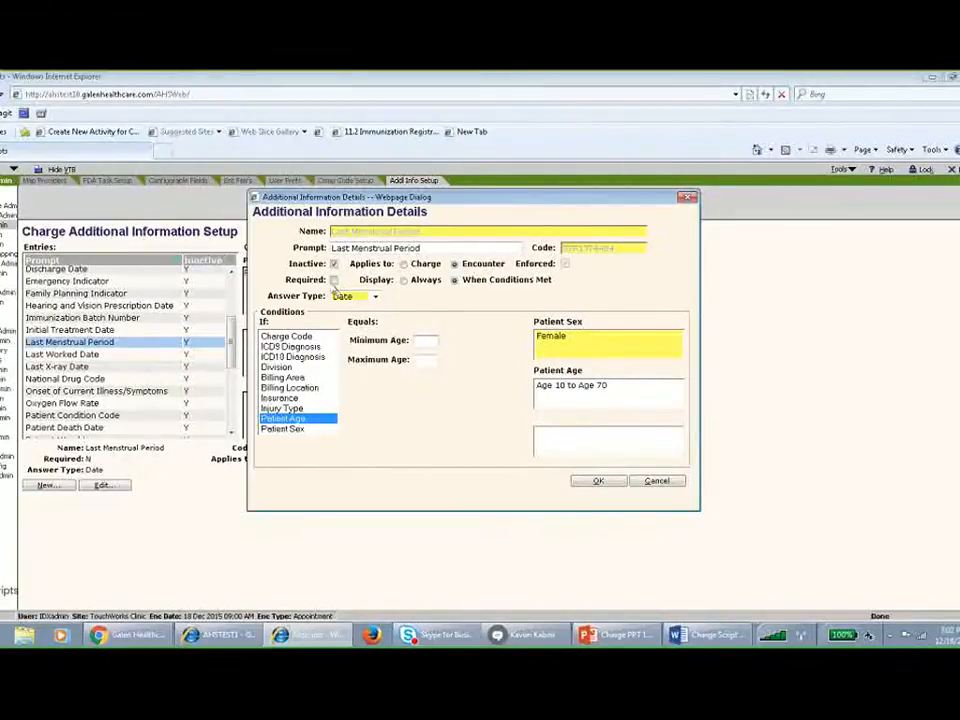
Set the Last Menstrual Period entry to required and active, and discard the edits to the entry.
left_click(334, 280)
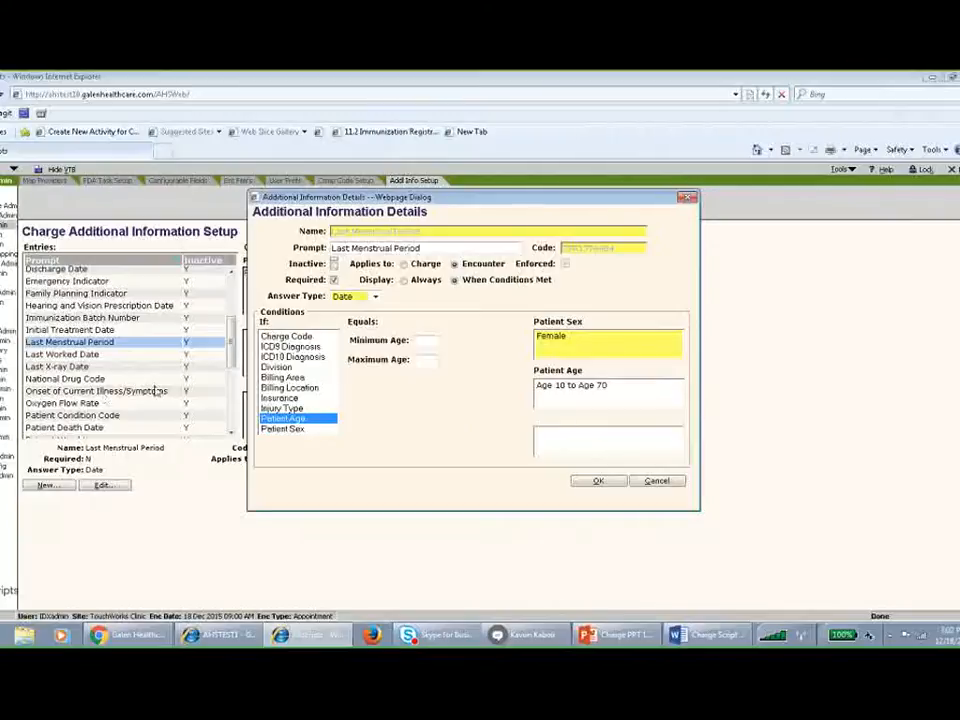
left_click(656, 484)
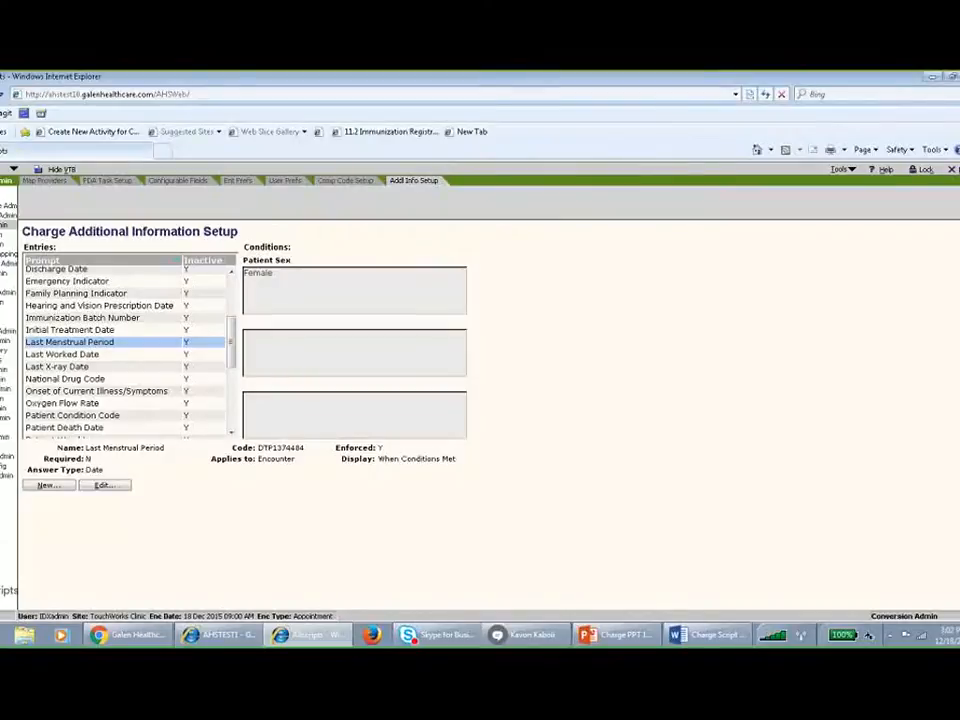
Search the preferences of all products and applications for the caption "cw" and review the matching charge preferences.
left_click(5, 181)
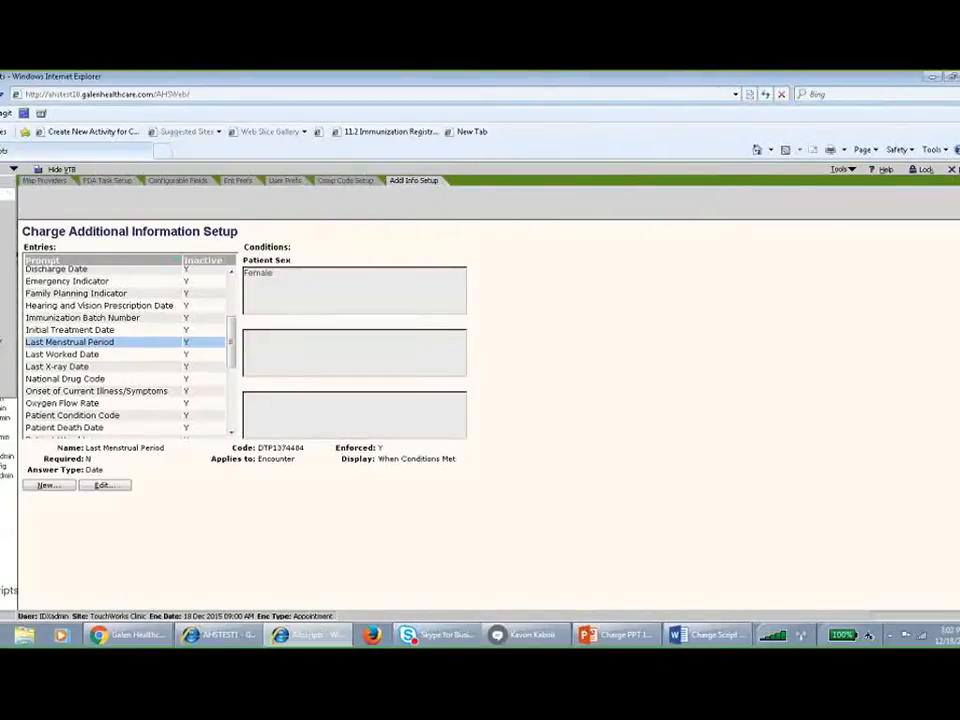
left_click(5, 146)
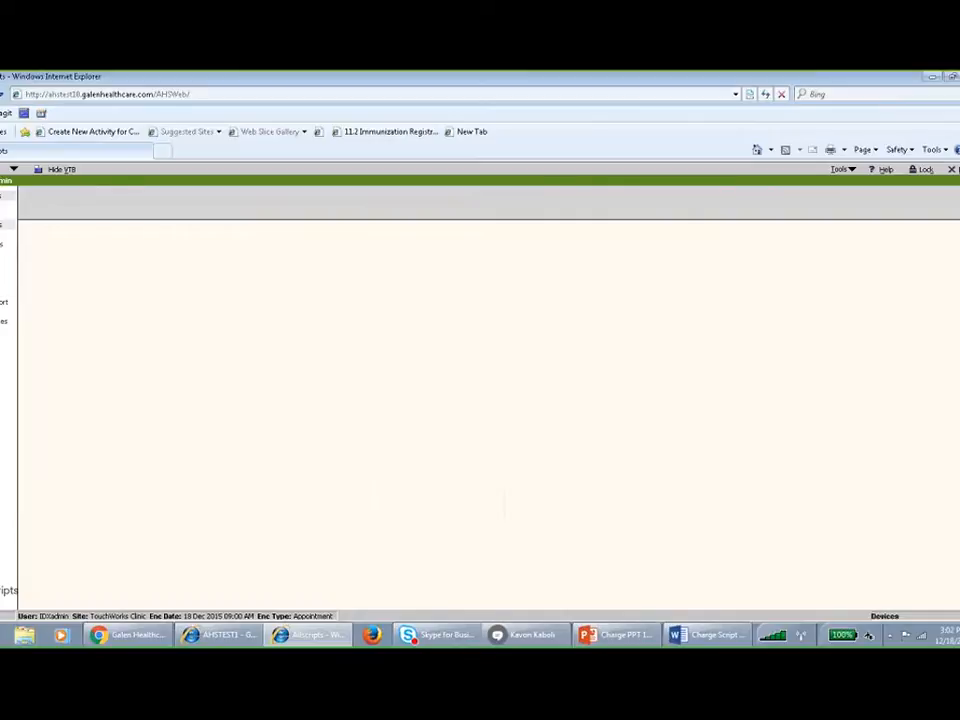
left_click(4, 224)
left_click(107, 301)
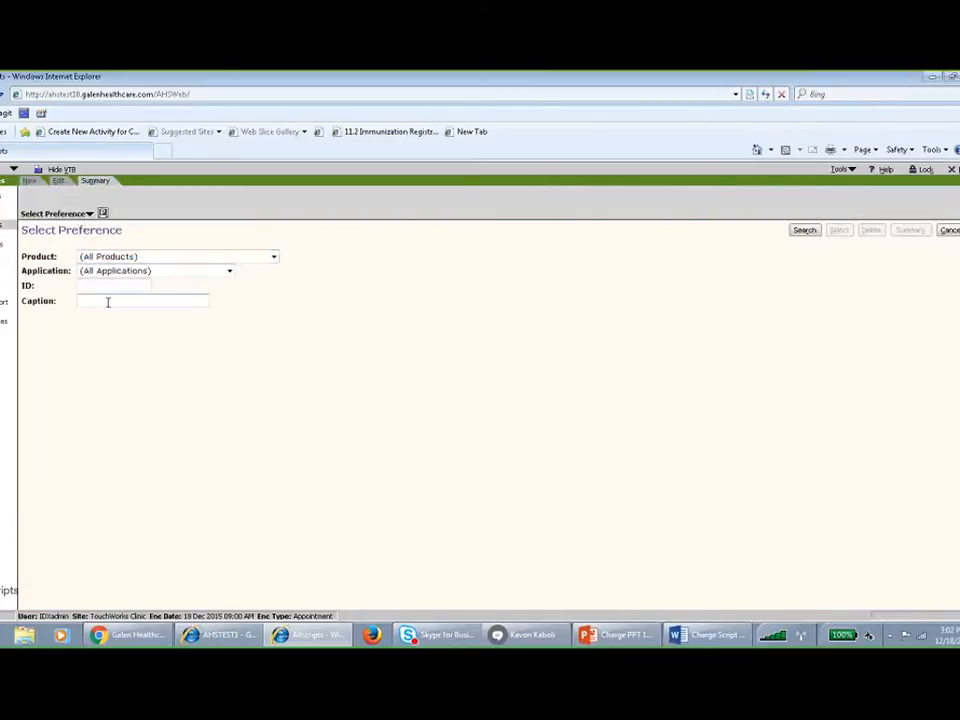
type("cw")
key("Return")
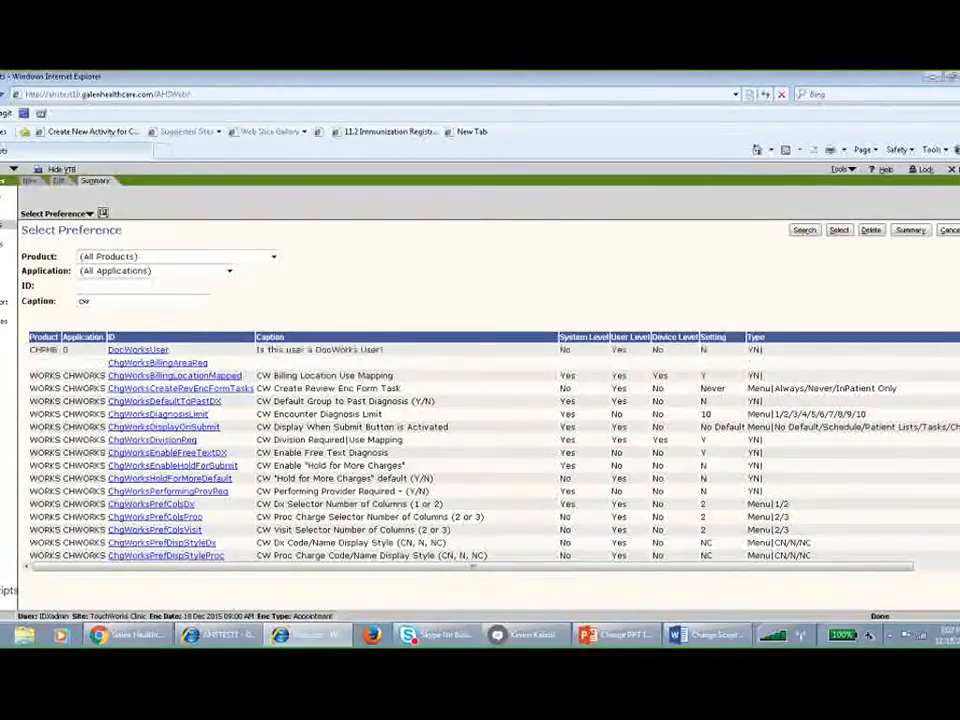
scroll(490, 446, "down", 1)
scroll(490, 446, "up", 1)
scroll(490, 446, "down", 1)
scroll(490, 446, "up", 1)
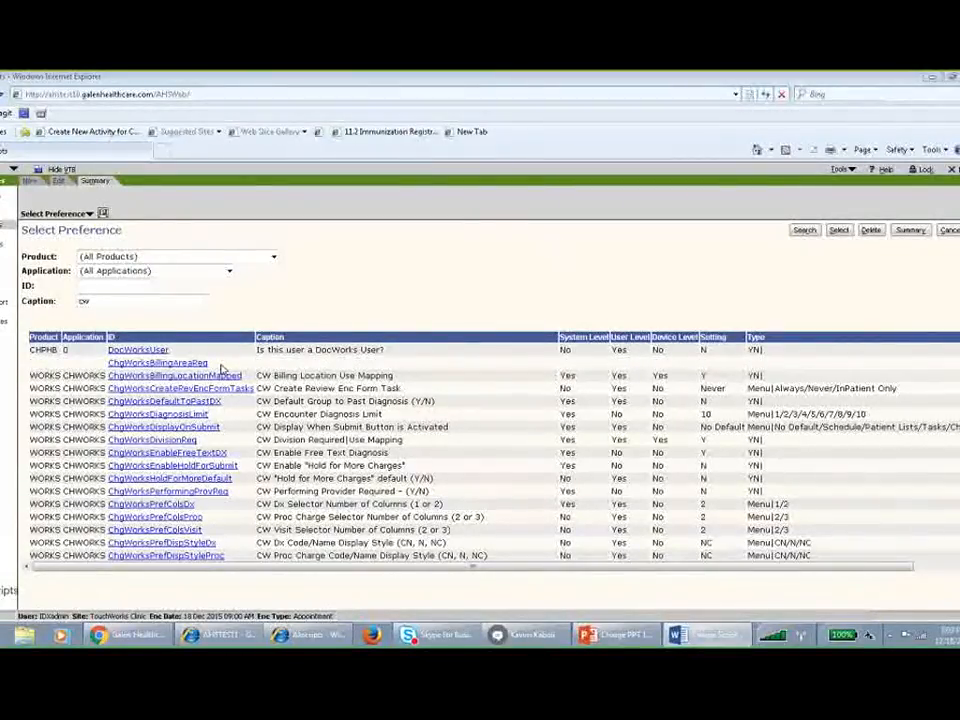
Open the ChgWorksBillingAreaReq preference for editing and examine its type options, setting and levels.
left_click(205, 365)
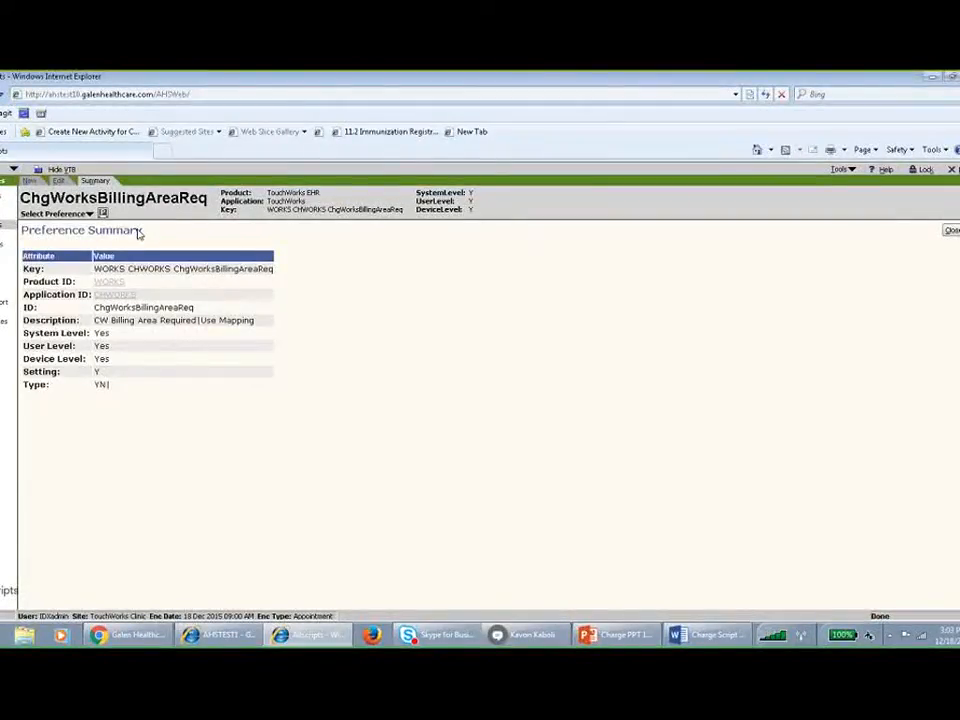
left_click(58, 181)
left_click(129, 316)
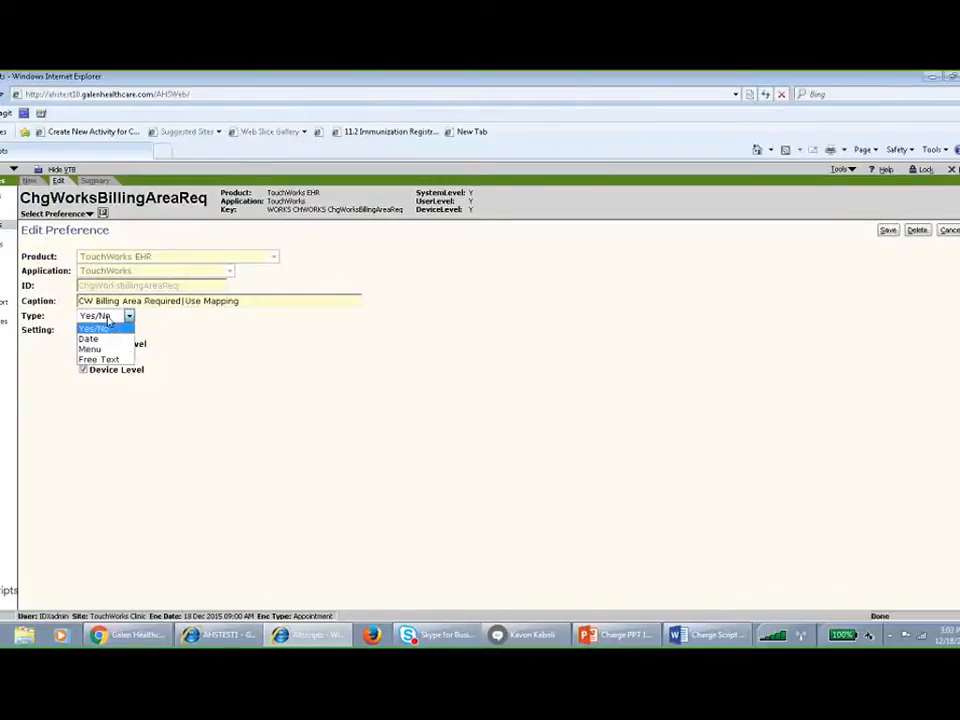
left_click(240, 353)
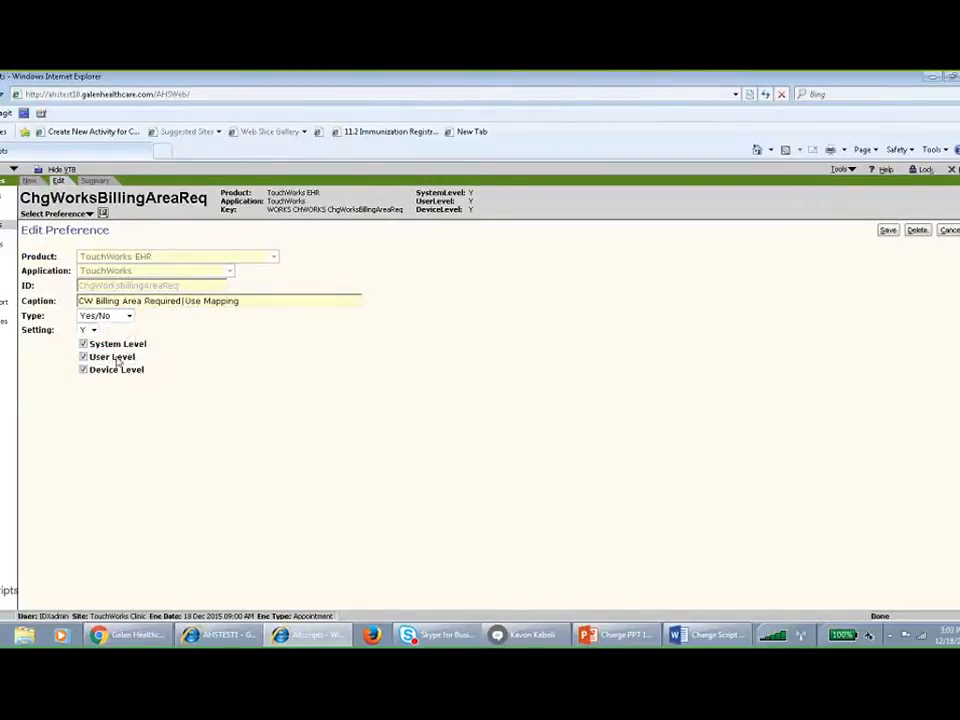
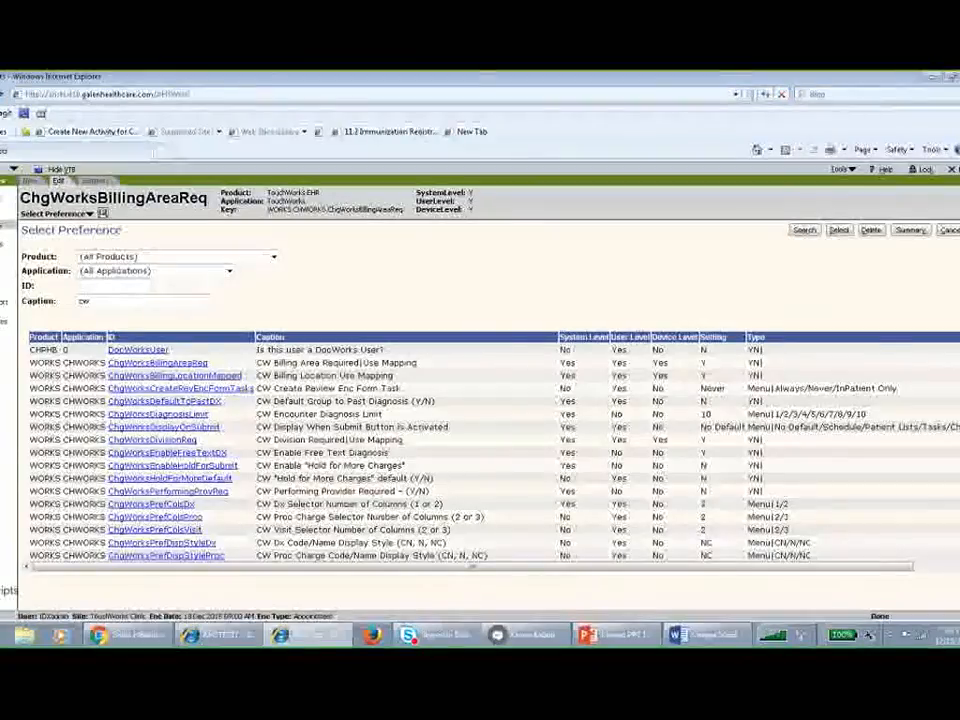
Open the enterprise-level General preferences and examine the CreateFutureEnc entry.
scroll(310, 420, "down", 5)
scroll(310, 420, "up", 5)
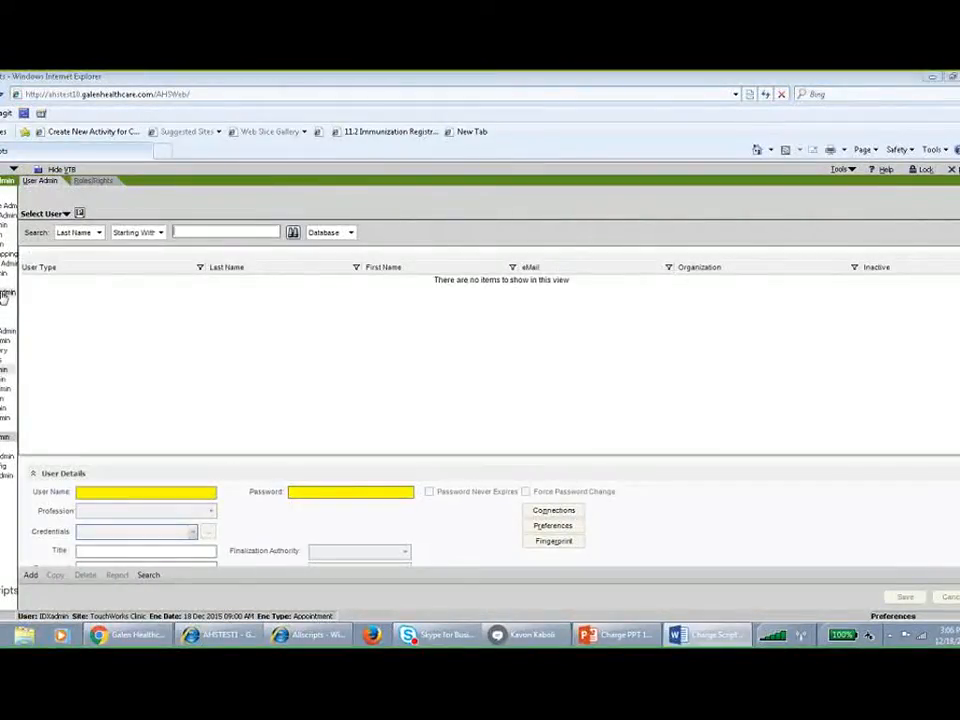
left_click(4, 360)
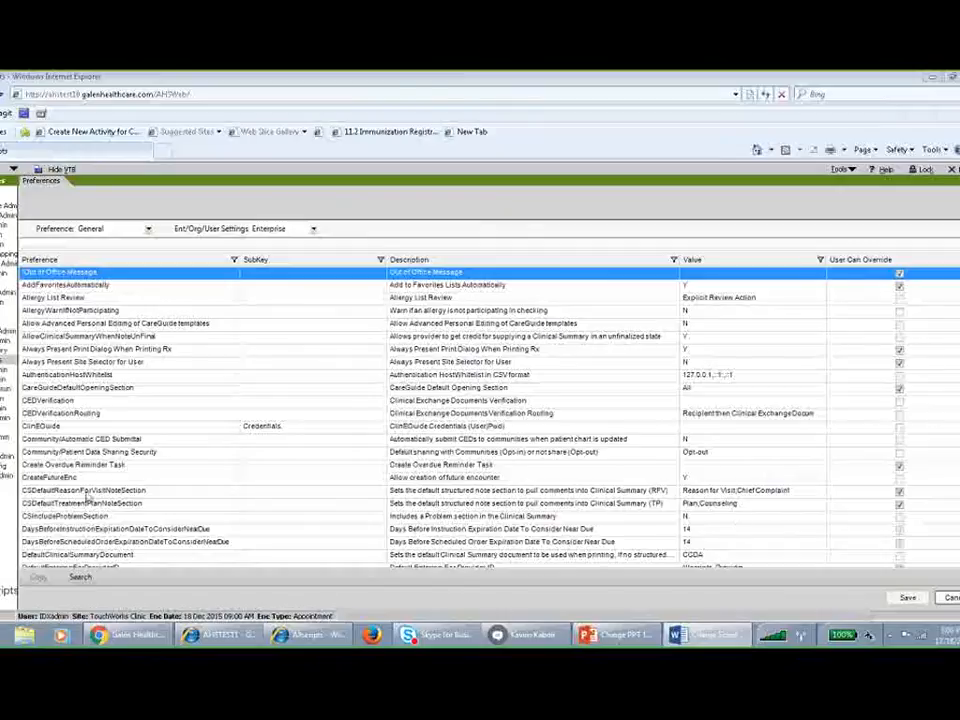
left_click(408, 481)
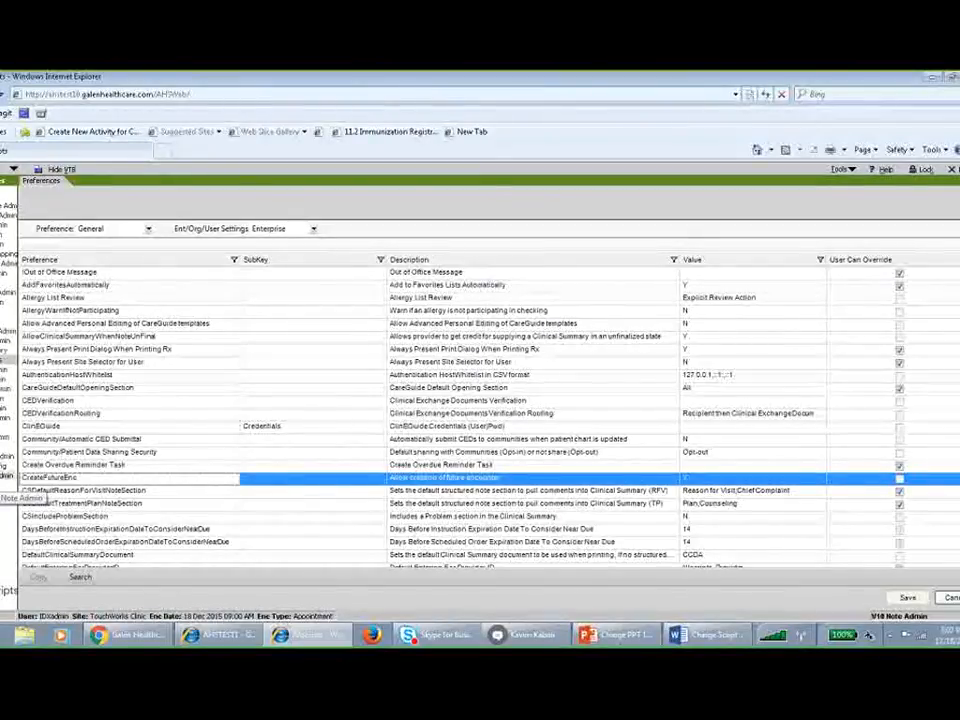
Open user administration and search for users whose last name starts with "provider".
left_click(6, 437)
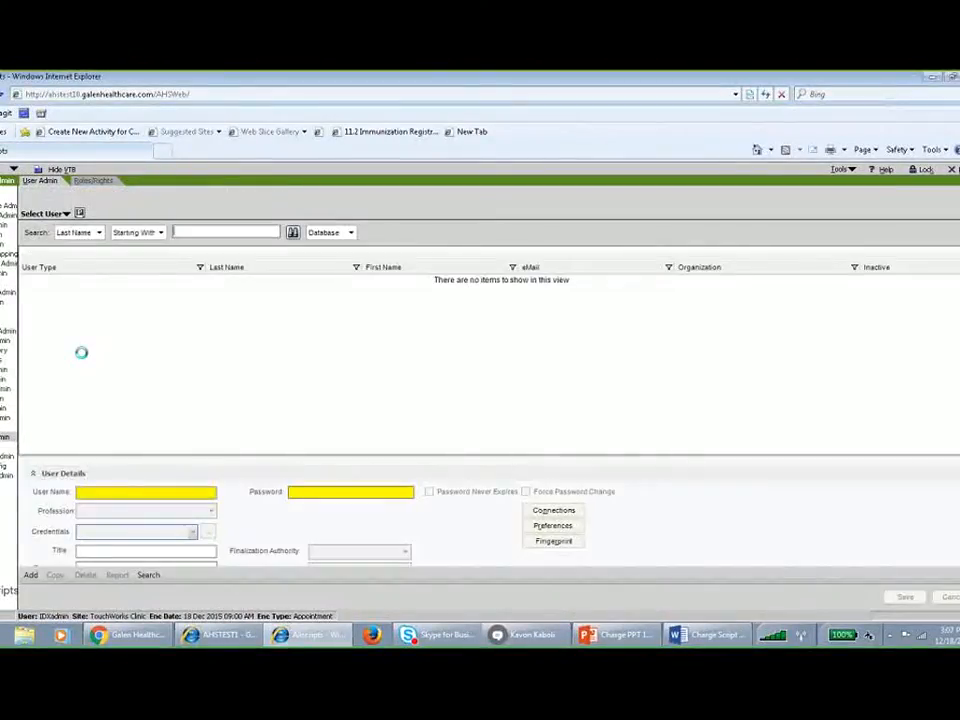
left_click(175, 233)
type("provider")
key("Return")
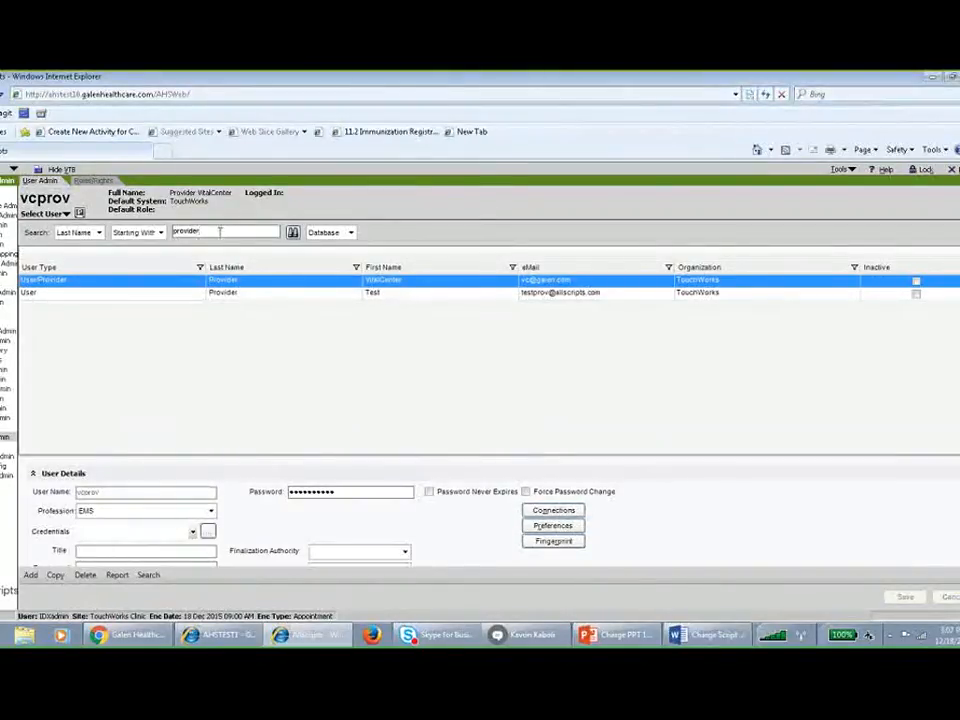
List the users whose last name starts with "allscript", sorted by first name, and select the Provider user.
left_click_drag(221, 231, 97, 232)
type("v")
type("llscript")
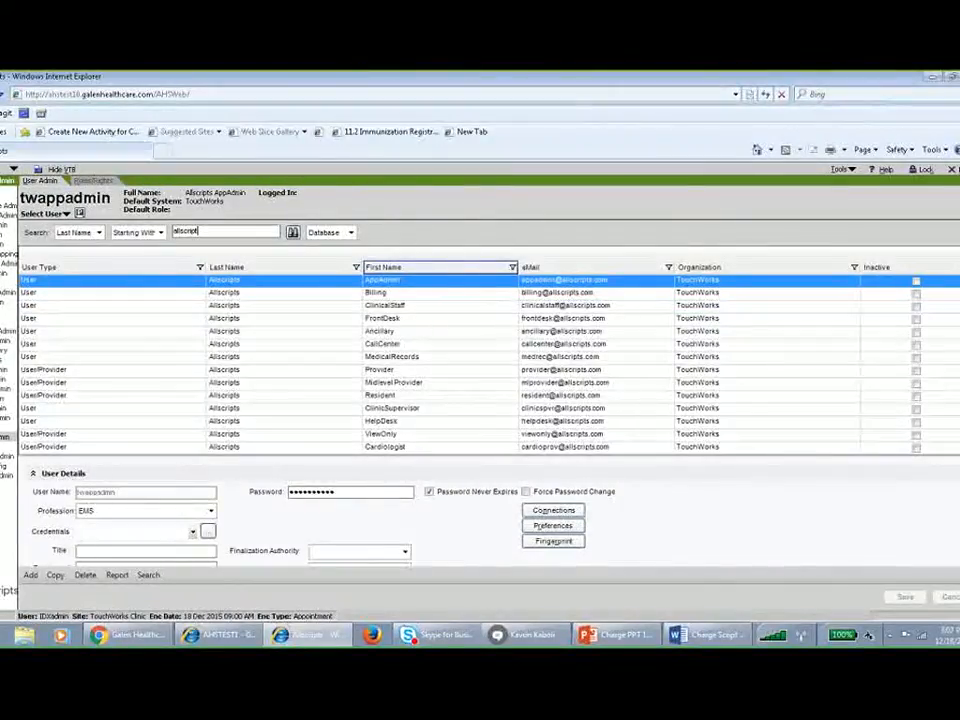
left_click(398, 268)
scroll(392, 400, "down", 8)
scroll(388, 418, "down", 4)
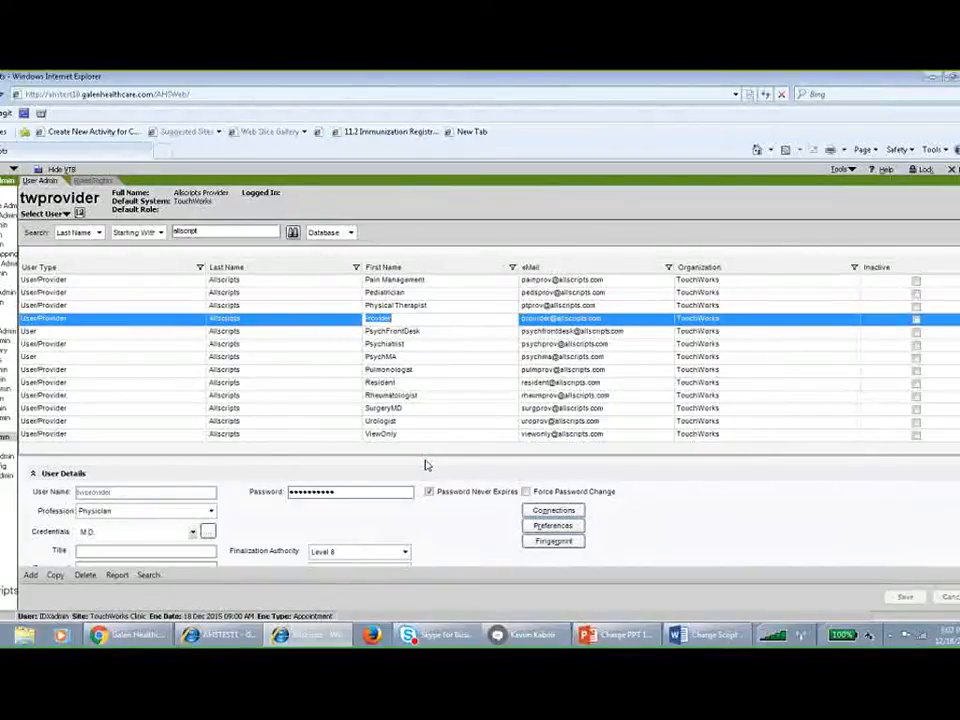
Enlarge the user details area, then turn the provider's Don't Generate "Send Charge" Tasks option on and off again.
left_click_drag(426, 459, 439, 330)
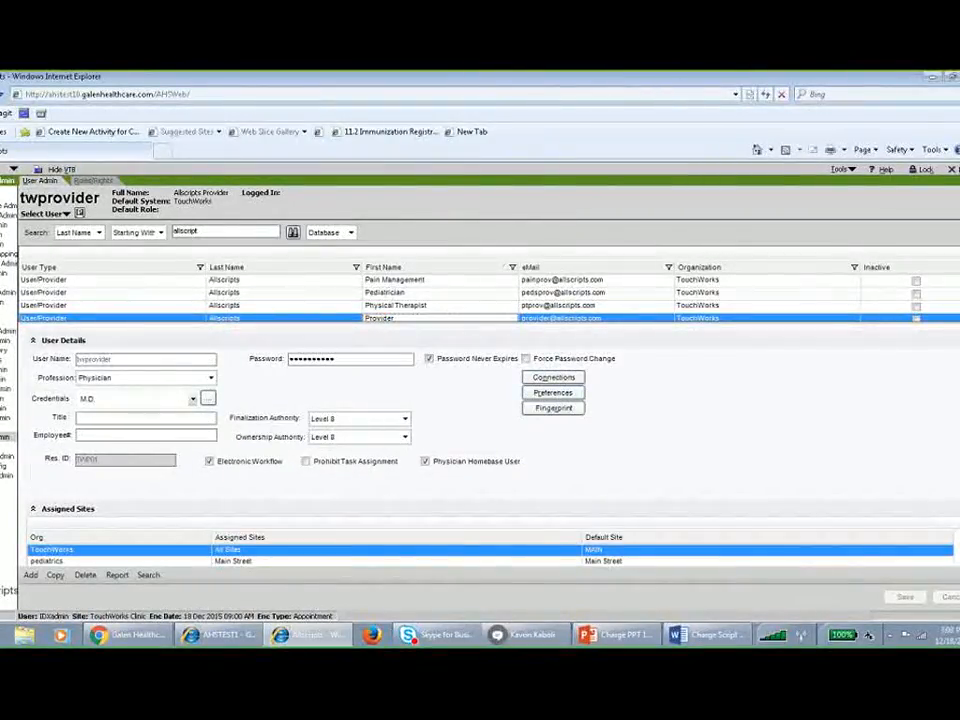
scroll(746, 445, "down", 2)
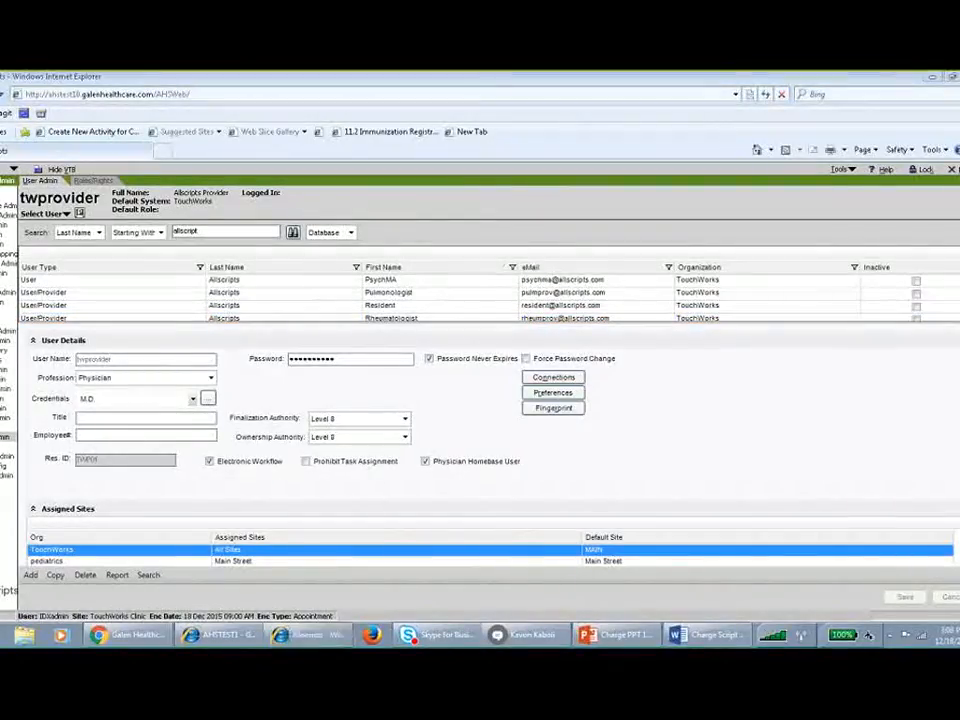
scroll(490, 440, "down", 3)
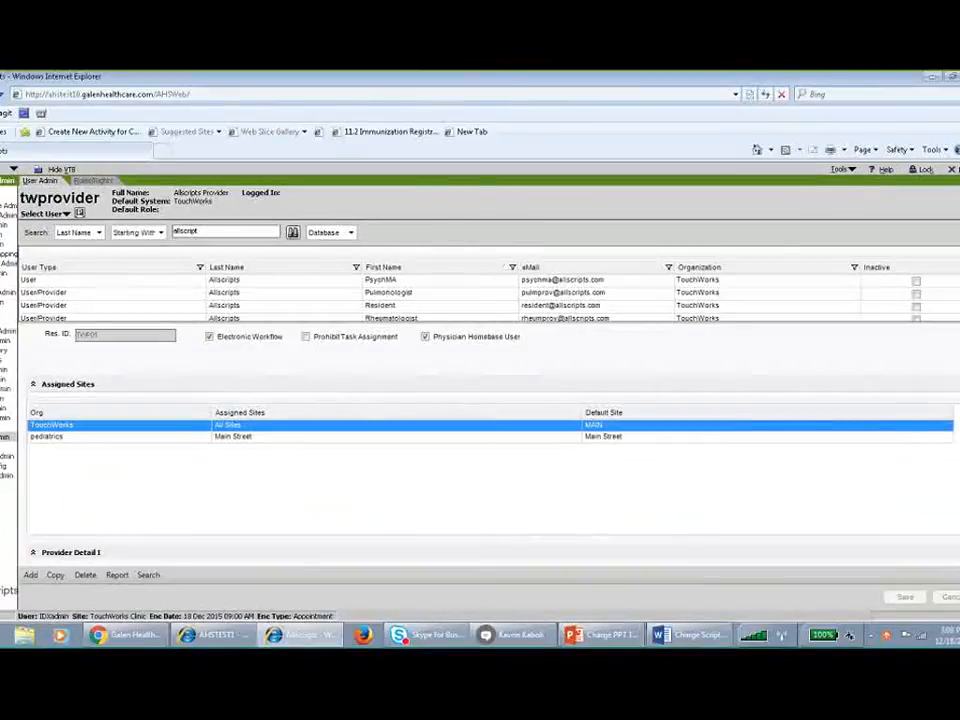
scroll(490, 460, "down", 4)
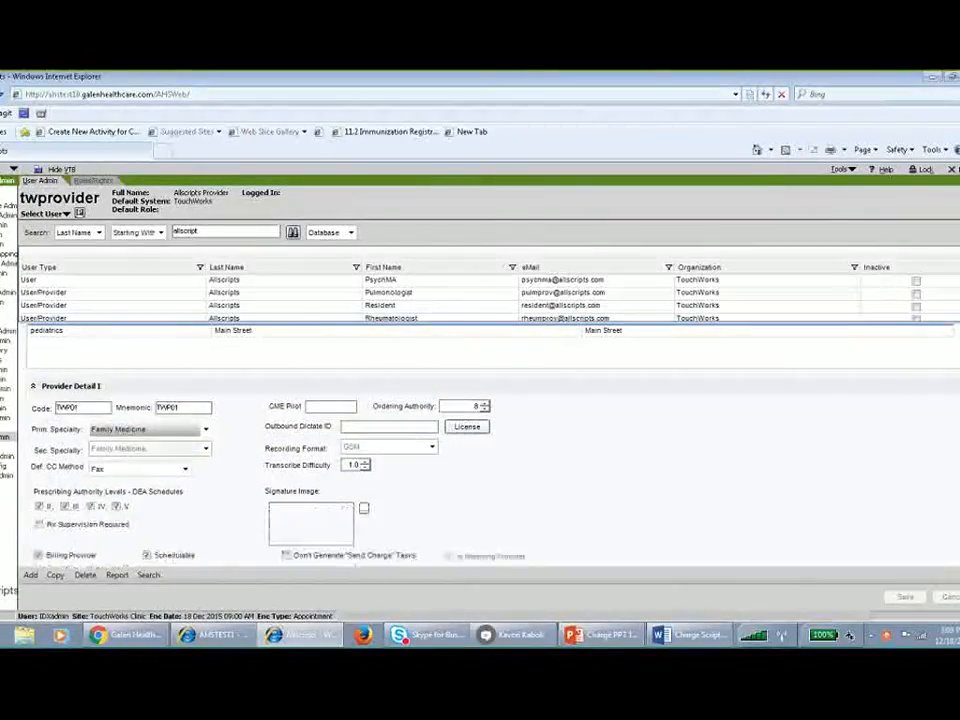
scroll(73, 540, "down", 1)
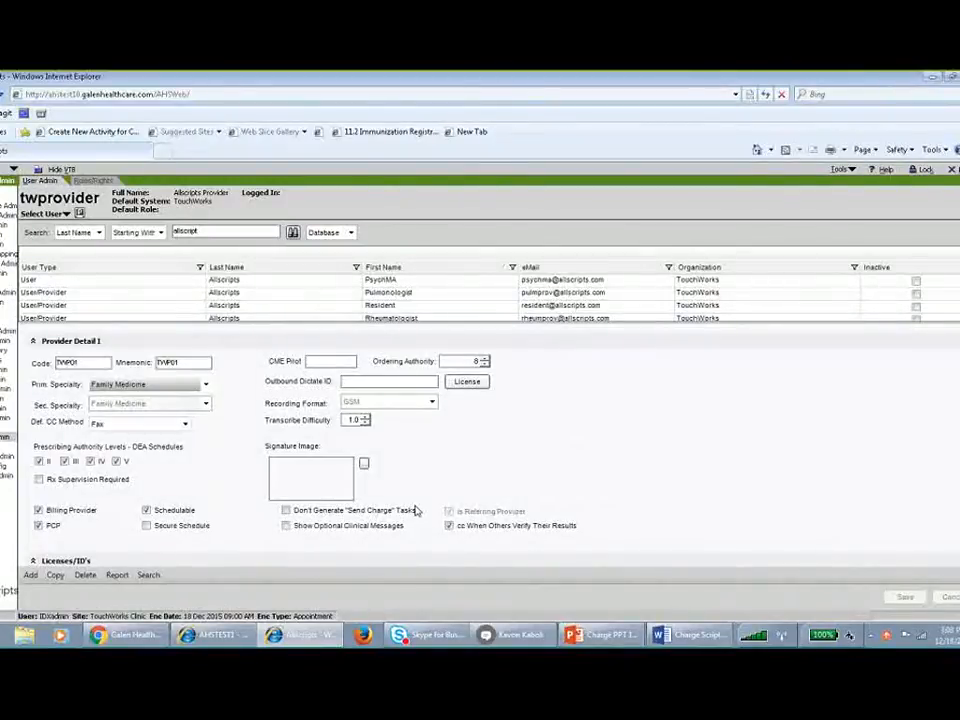
left_click(286, 510)
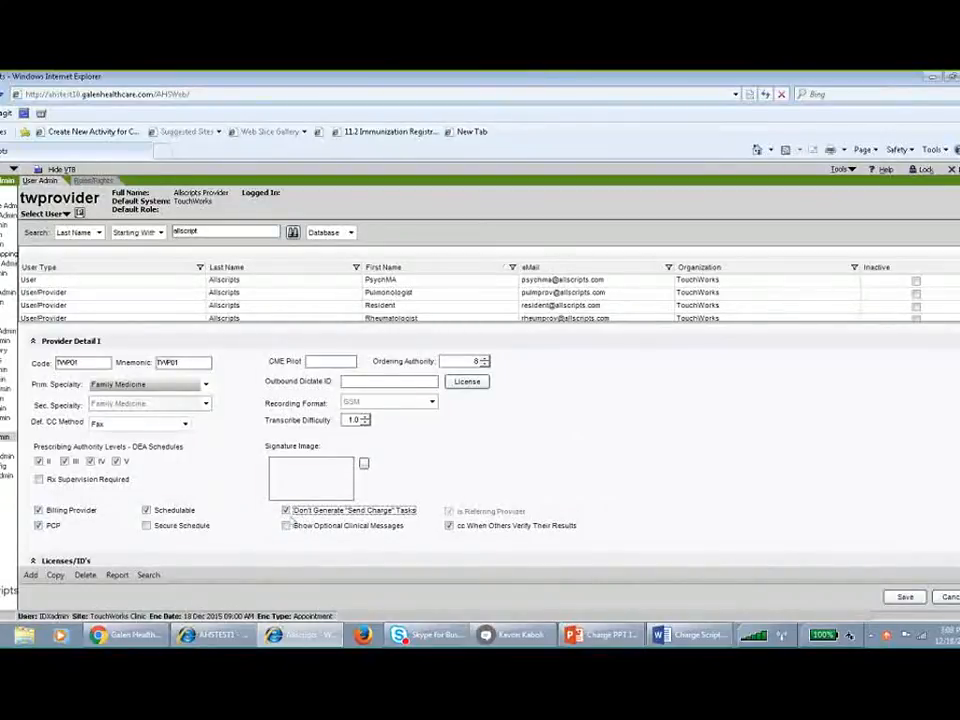
left_click(286, 510)
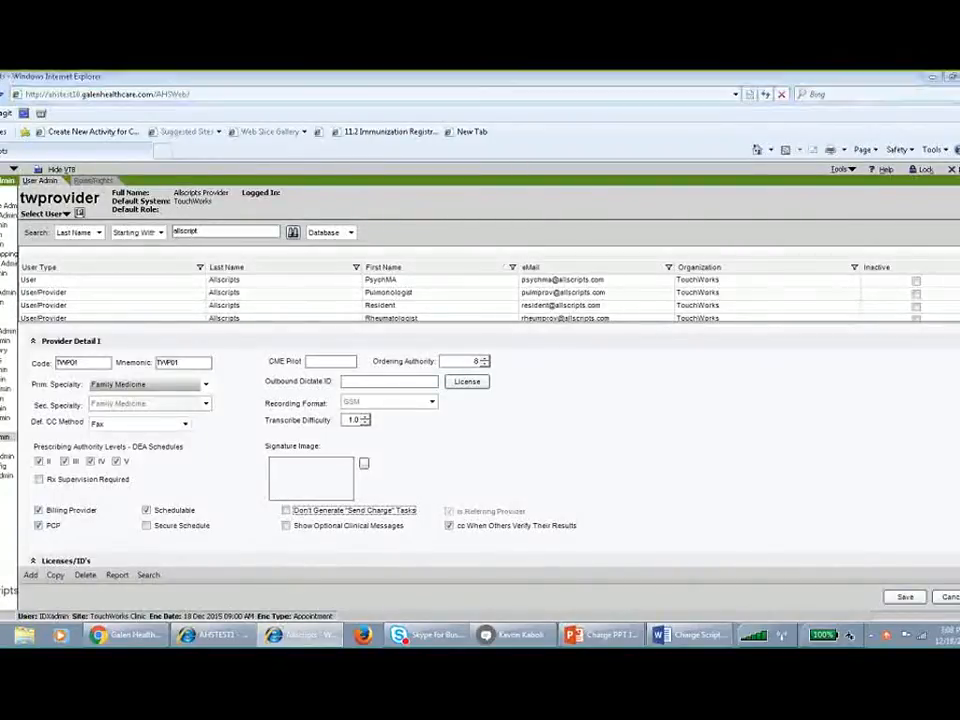
Open the provider's user preferences and set ChgWorksCreateRevEncFormTasks to Never.
key("alt+Tab")
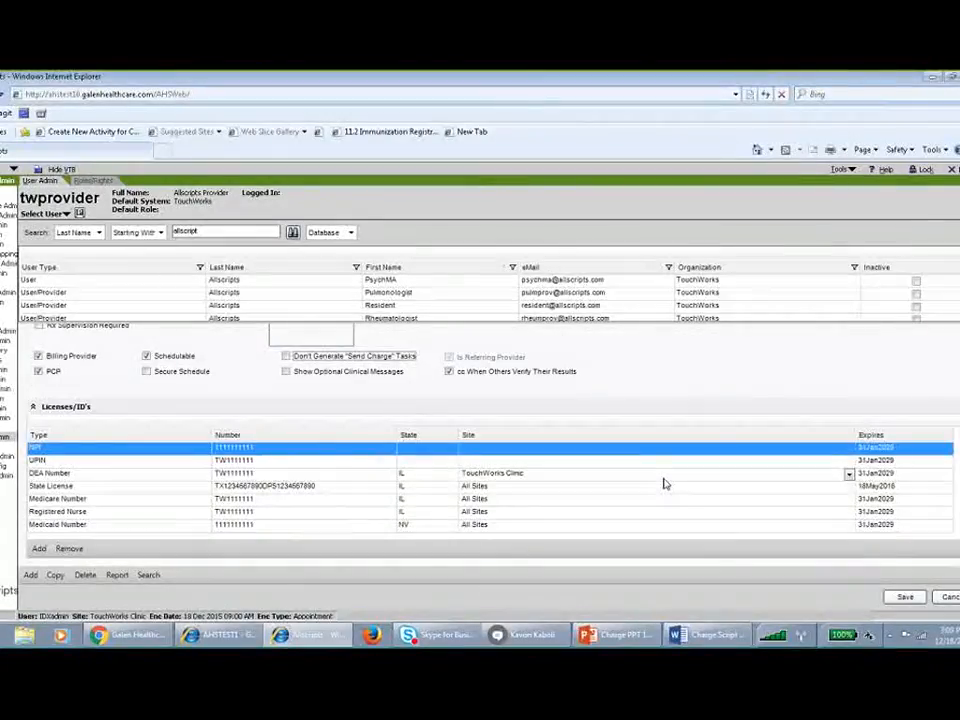
scroll(664, 483, "up", 6)
scroll(664, 483, "up", 3)
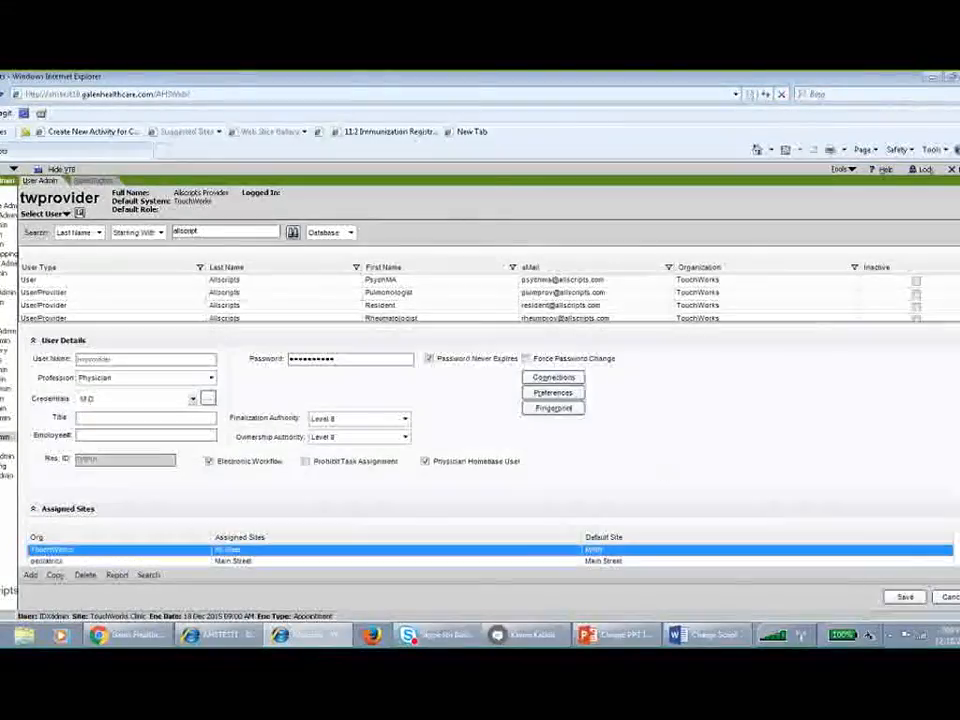
left_click(555, 391)
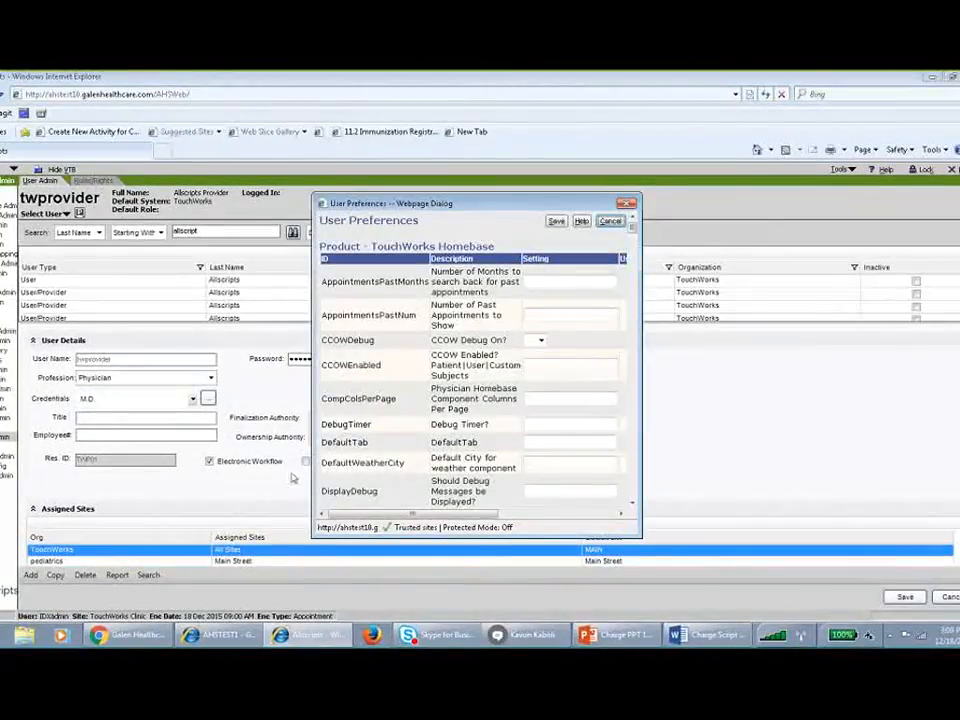
left_click_drag(312, 538, 95, 546)
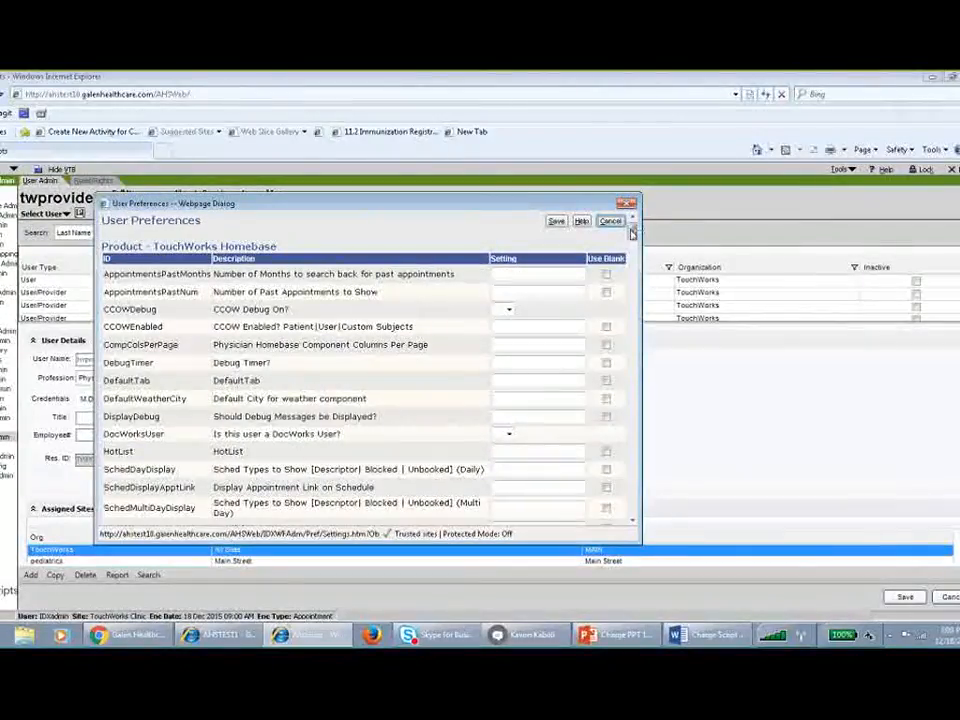
left_click_drag(632, 233, 625, 347)
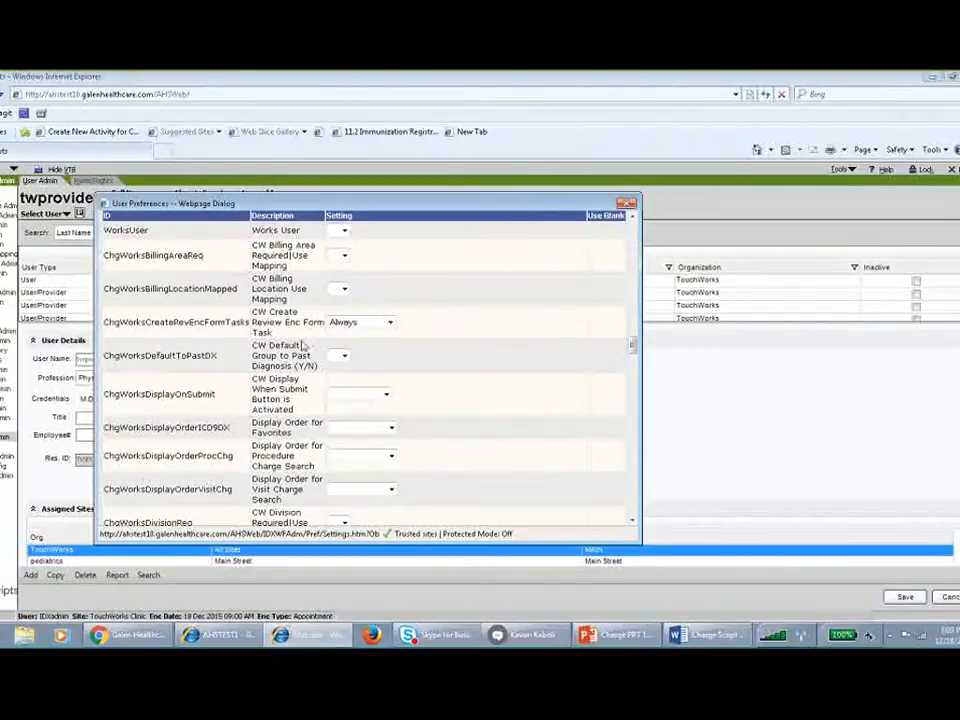
left_click(367, 329)
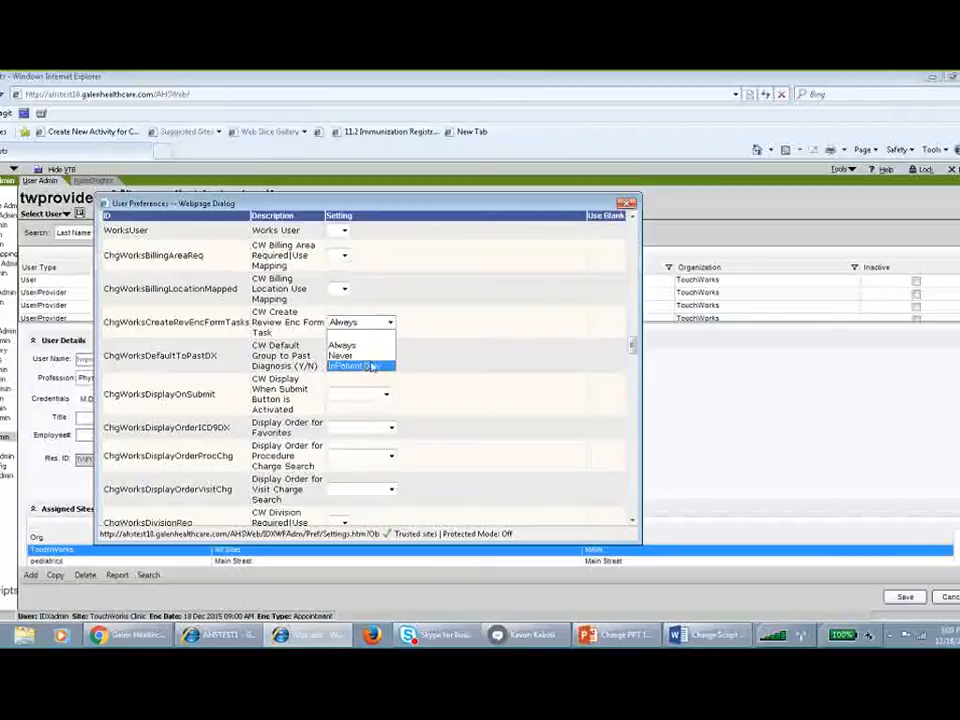
left_click(357, 346)
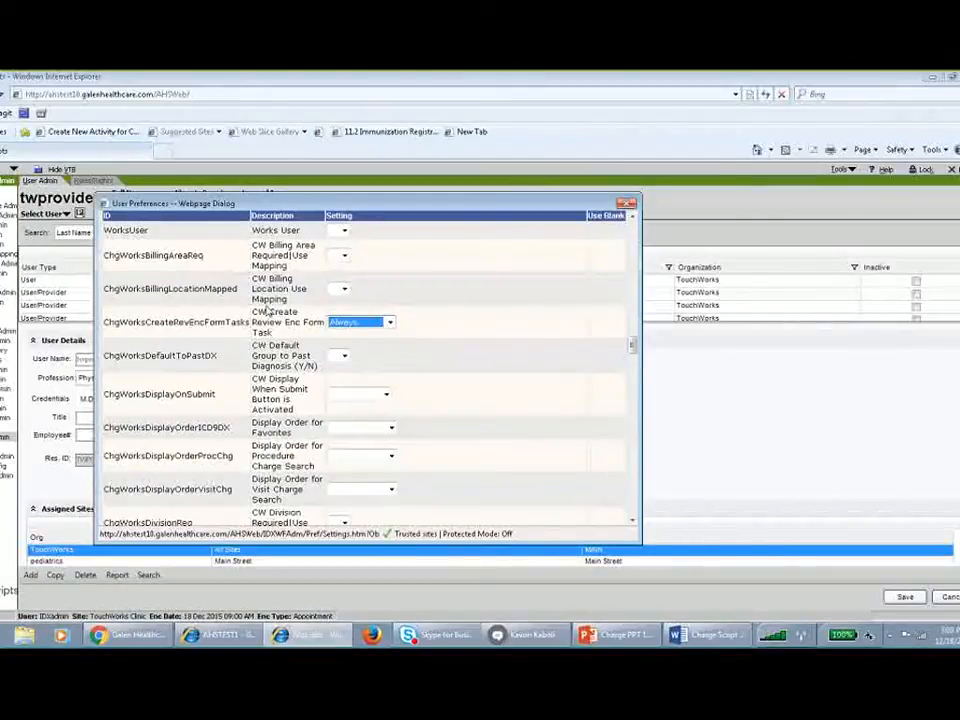
left_click(356, 323)
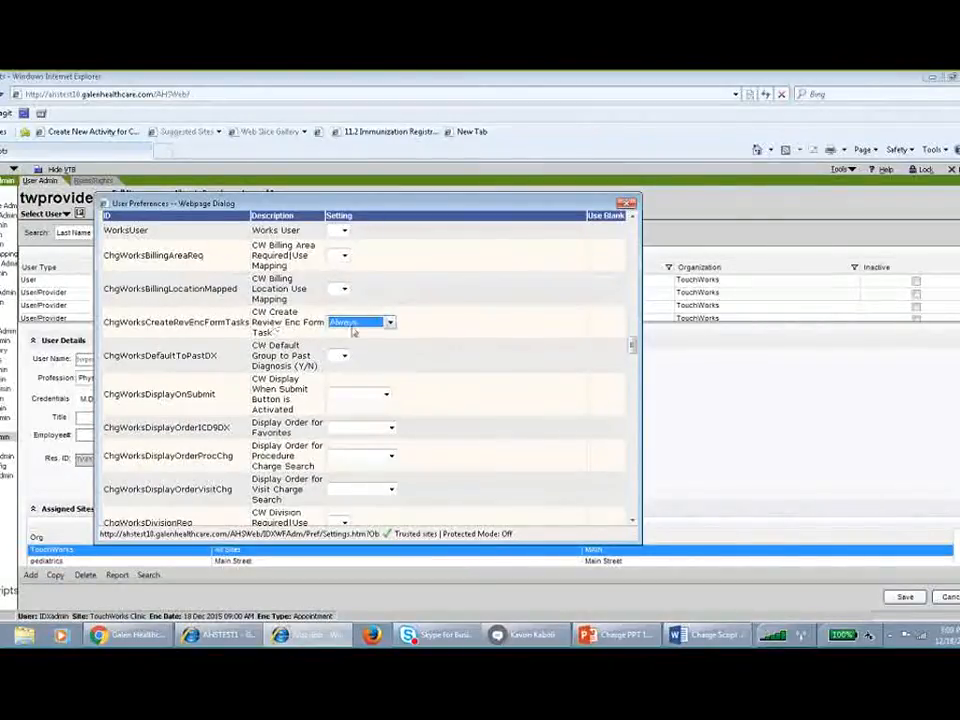
left_click(355, 356)
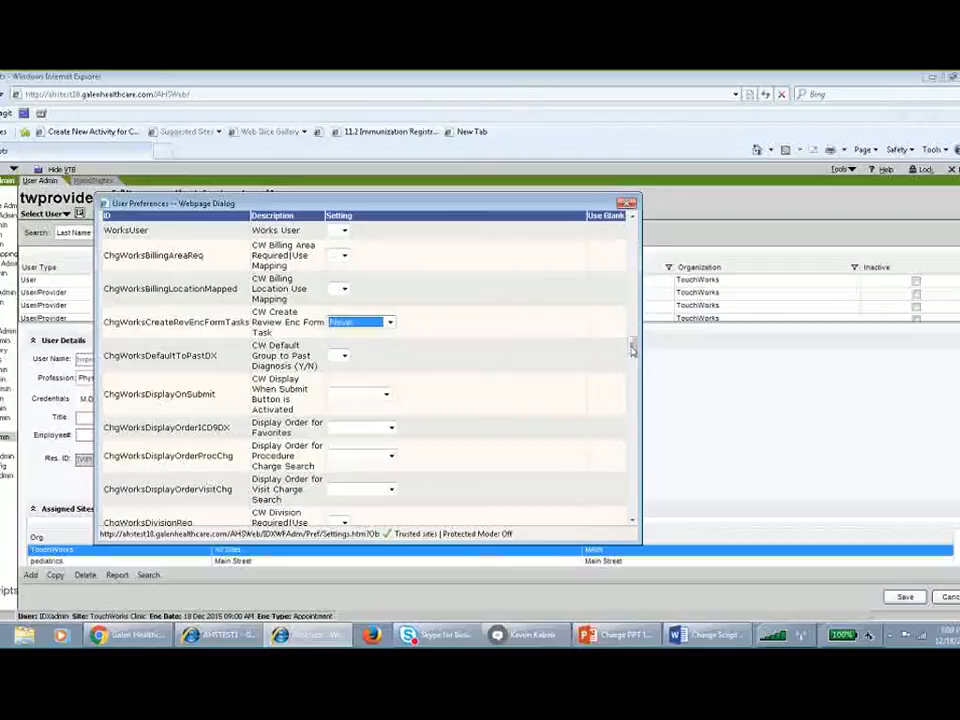
Set the provider's ChgWorksBillingAreaReq and ChgWorksBillingLocationMapped preferences to Y.
left_click(344, 255)
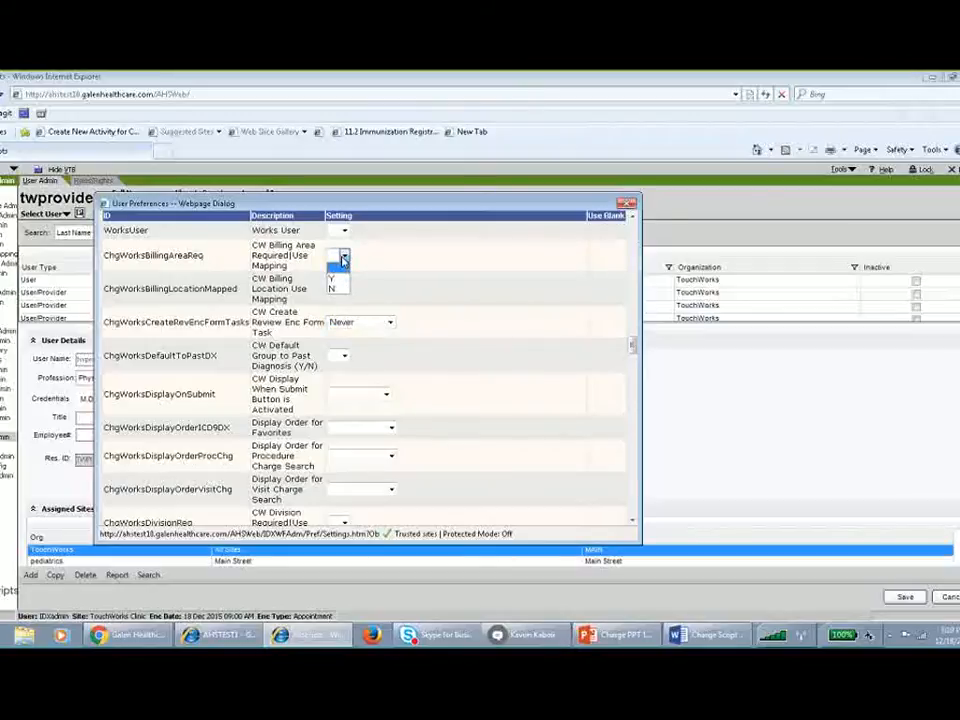
left_click(336, 290)
left_click(341, 288)
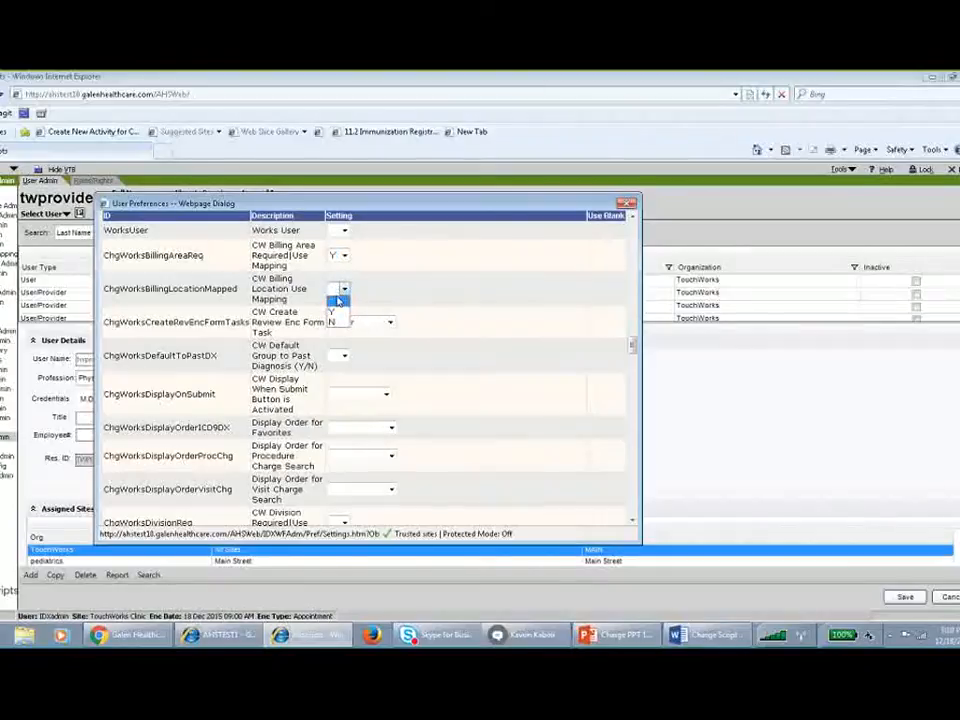
left_click(336, 314)
Set ChgWorksDisplayOnSubmit to Tasks and close the user preferences without saving.
left_click(358, 395)
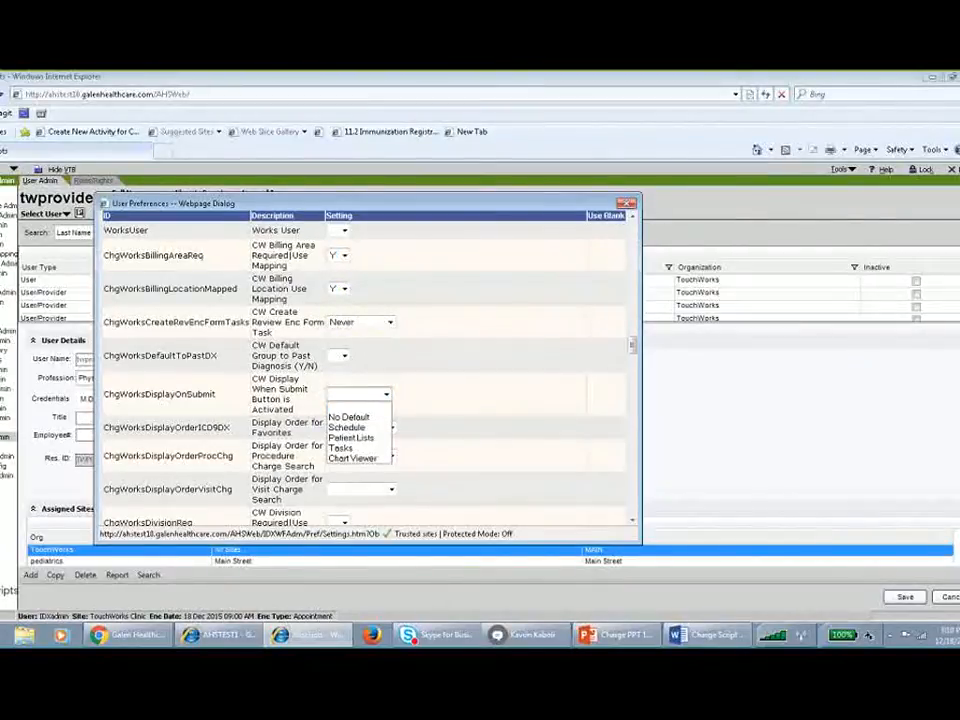
left_click(361, 428)
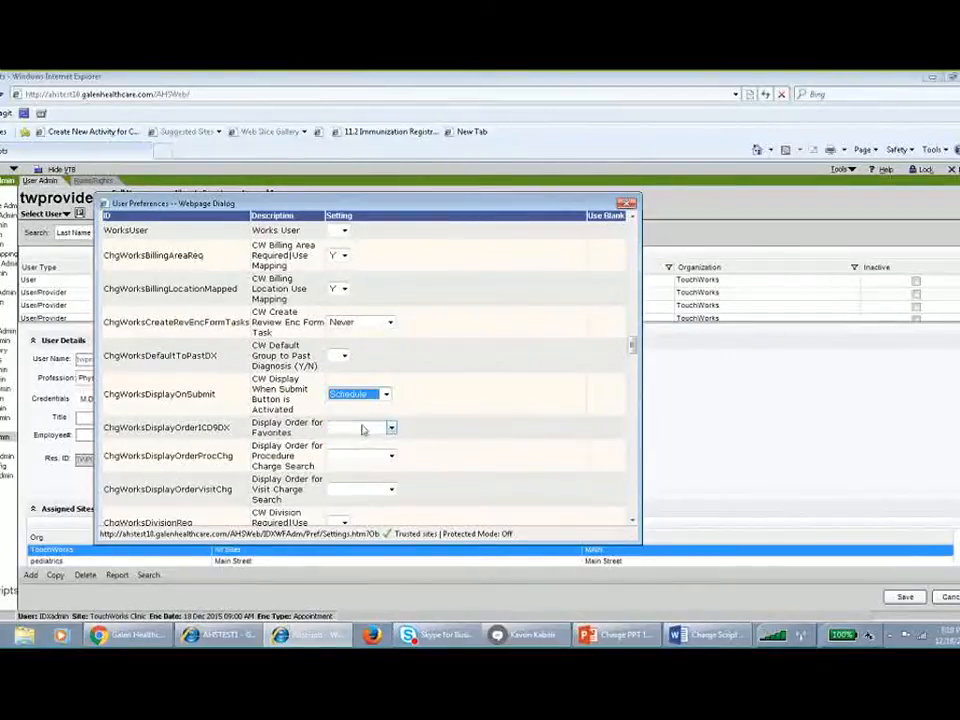
left_click(350, 395)
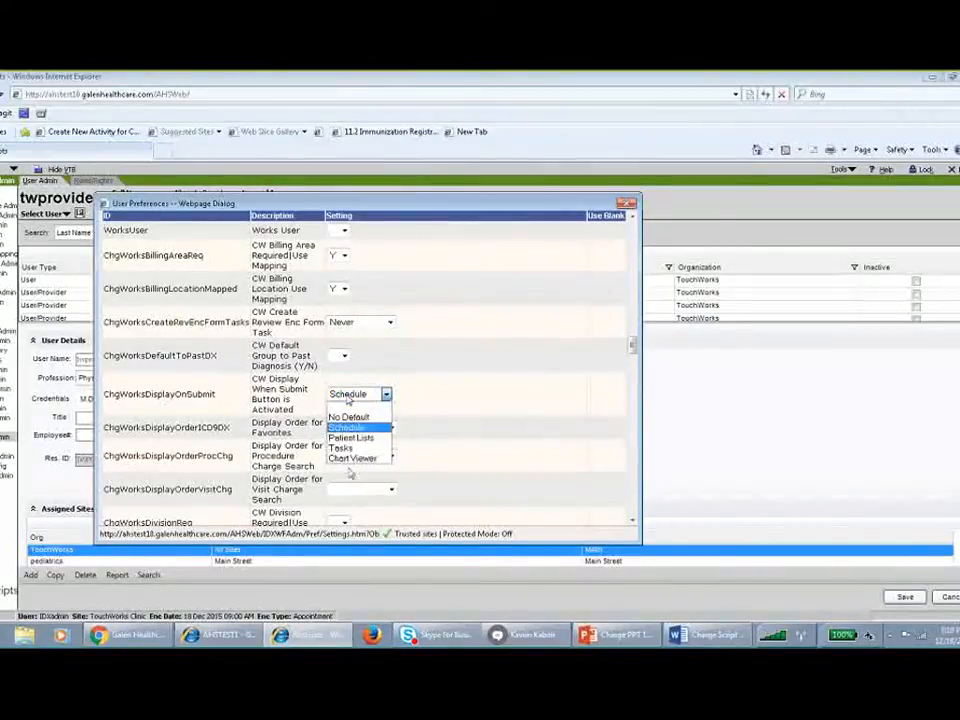
left_click(352, 447)
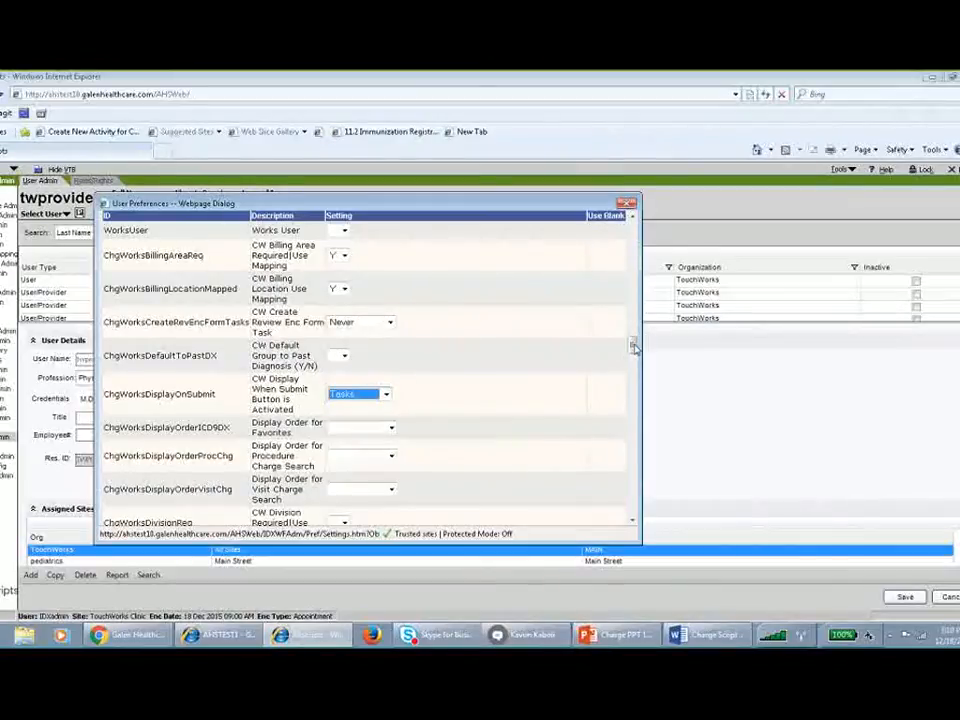
left_click_drag(633, 346, 632, 225)
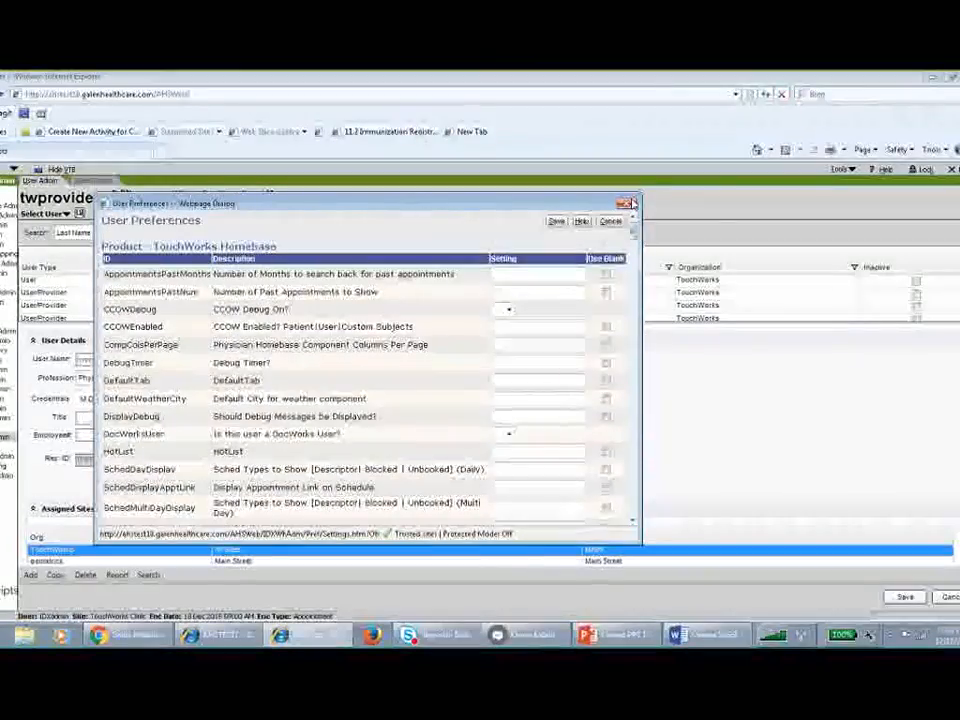
left_click(630, 204)
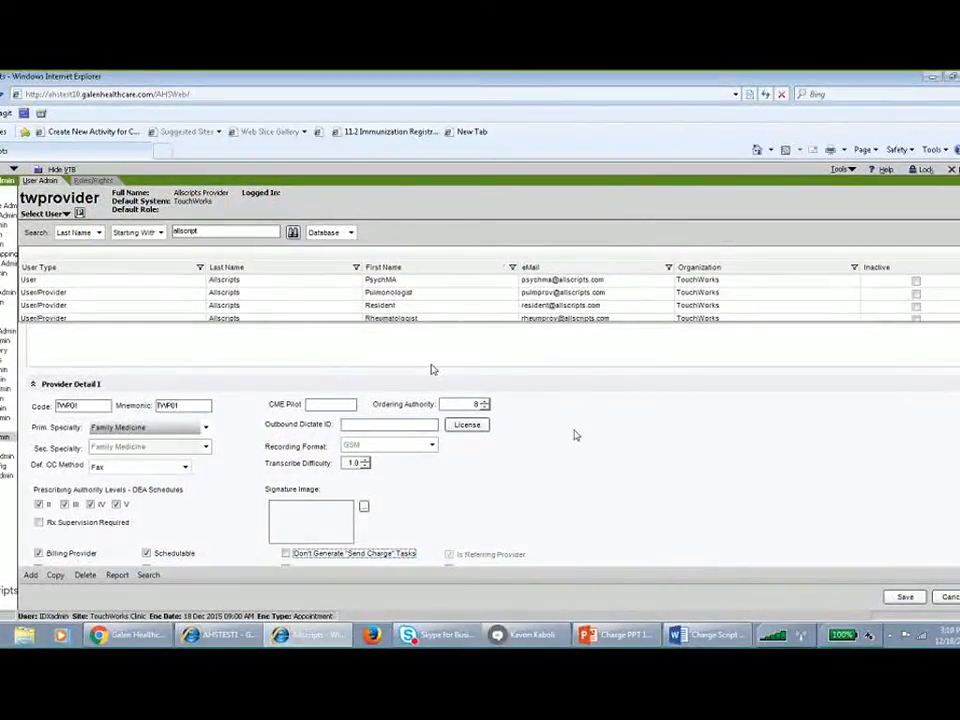
Reopen the provider's user preferences, review the ChgWorks charge settings, and close them without saving.
left_click(548, 394)
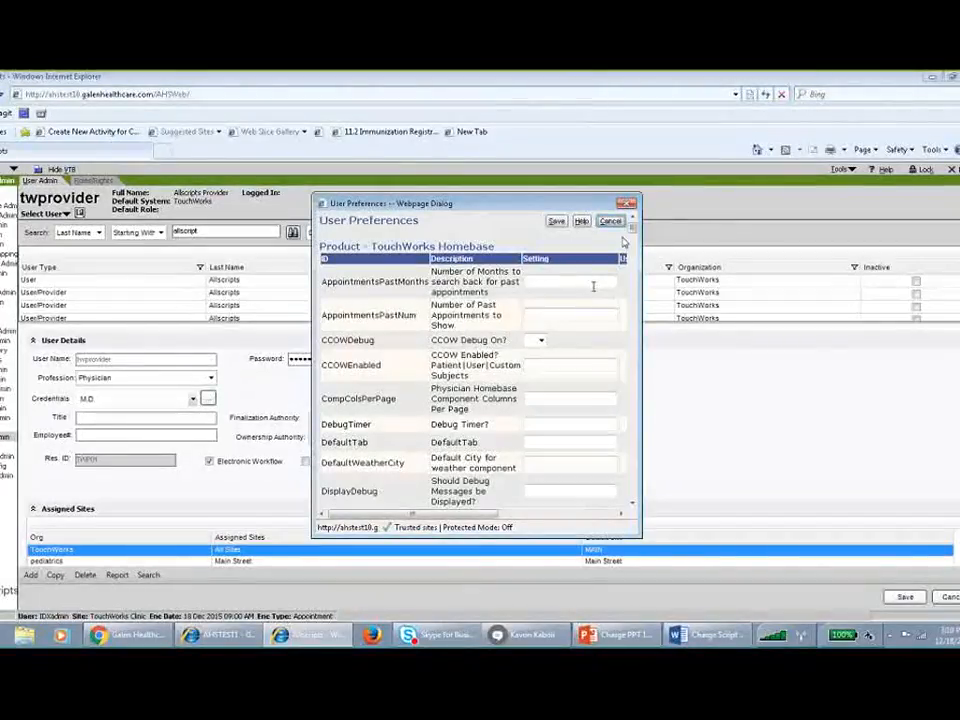
left_click_drag(632, 228, 631, 361)
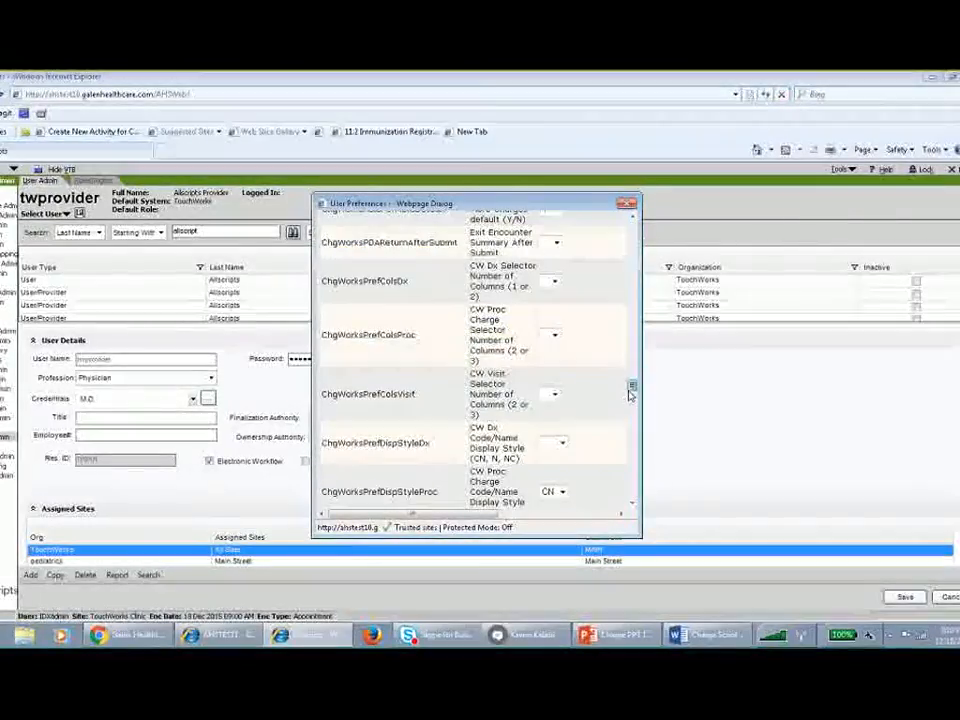
left_click_drag(632, 355, 632, 224)
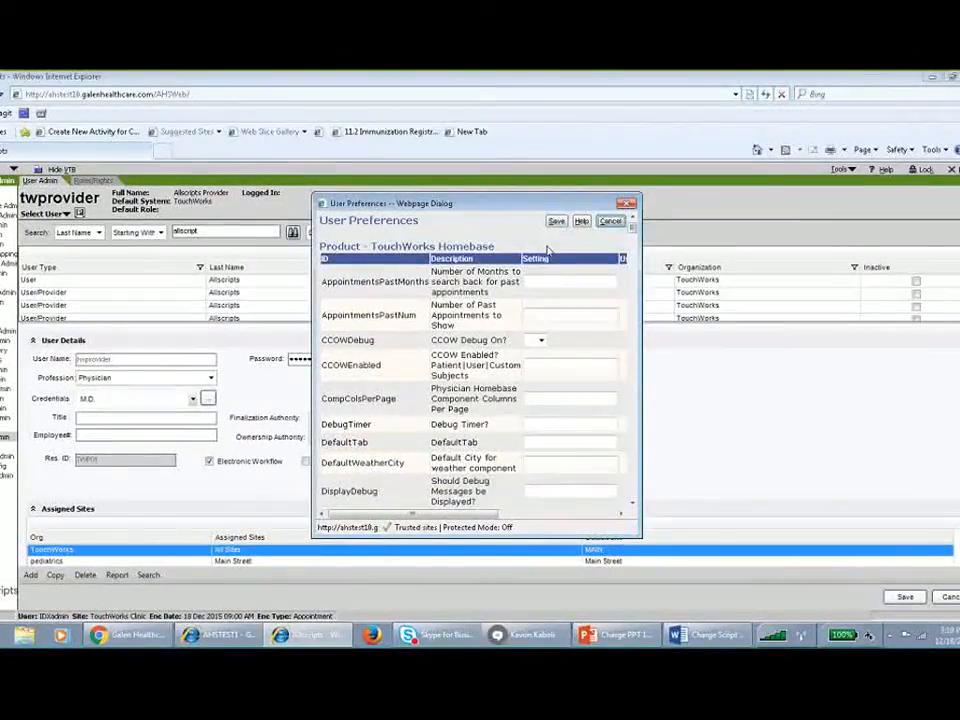
left_click(629, 205)
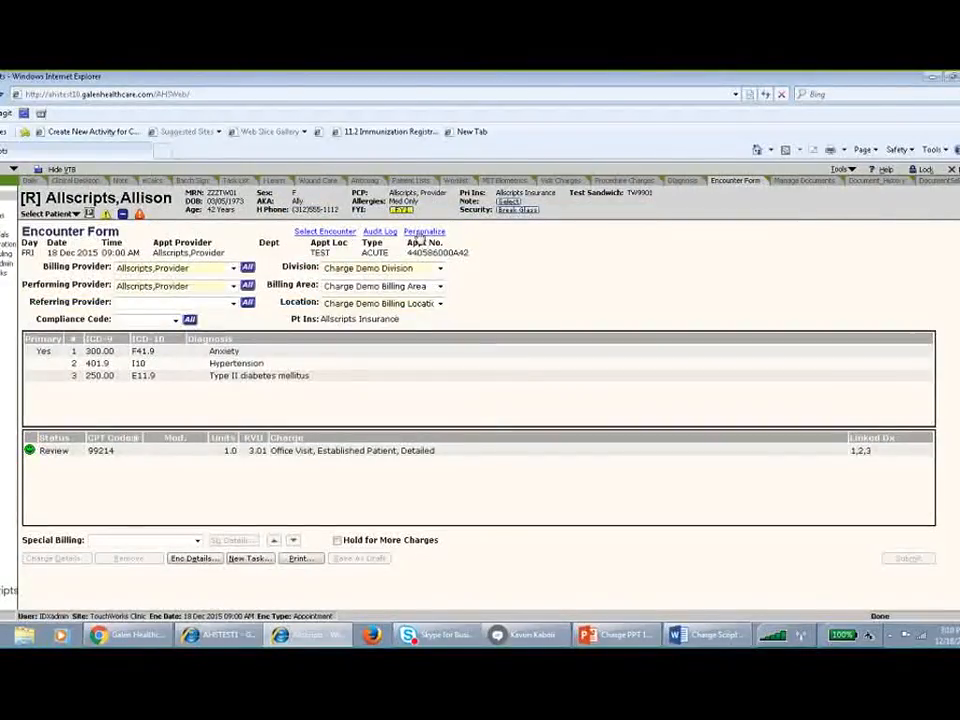
Open the encounter form's personalization settings and review the General and Diagnosis Selector sections.
left_click(424, 231)
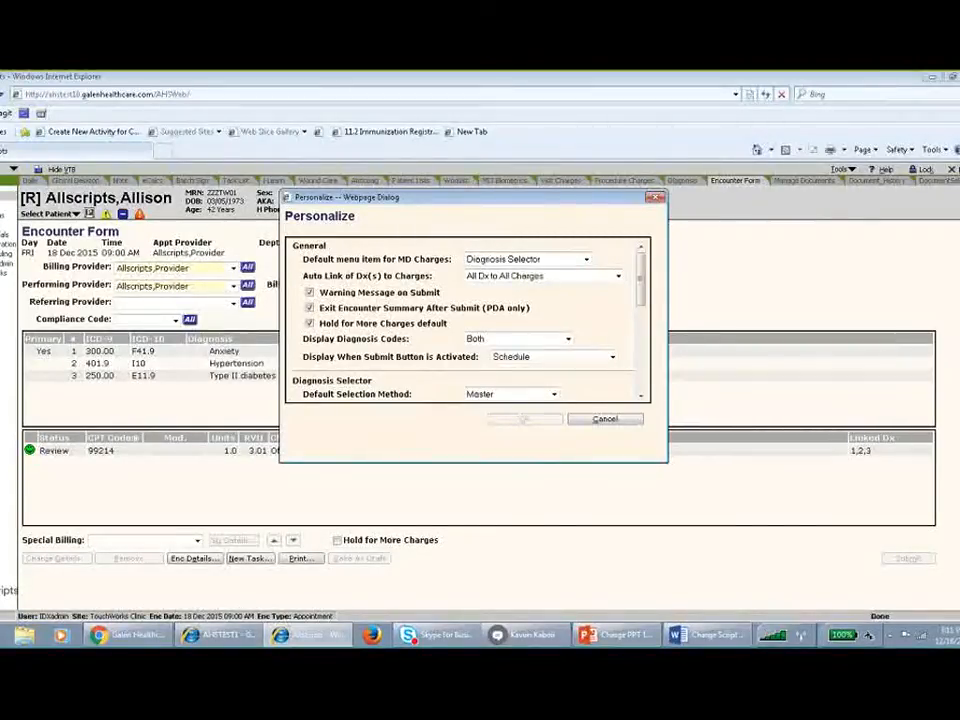
left_click_drag(641, 293, 640, 318)
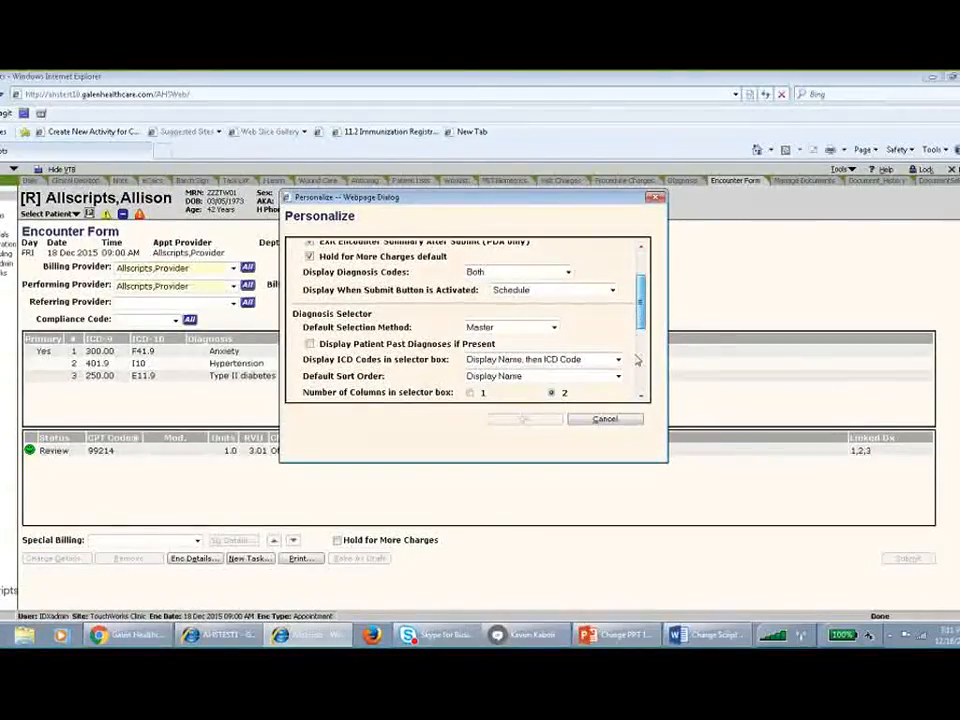
left_click(638, 359)
left_click_drag(638, 338, 646, 270)
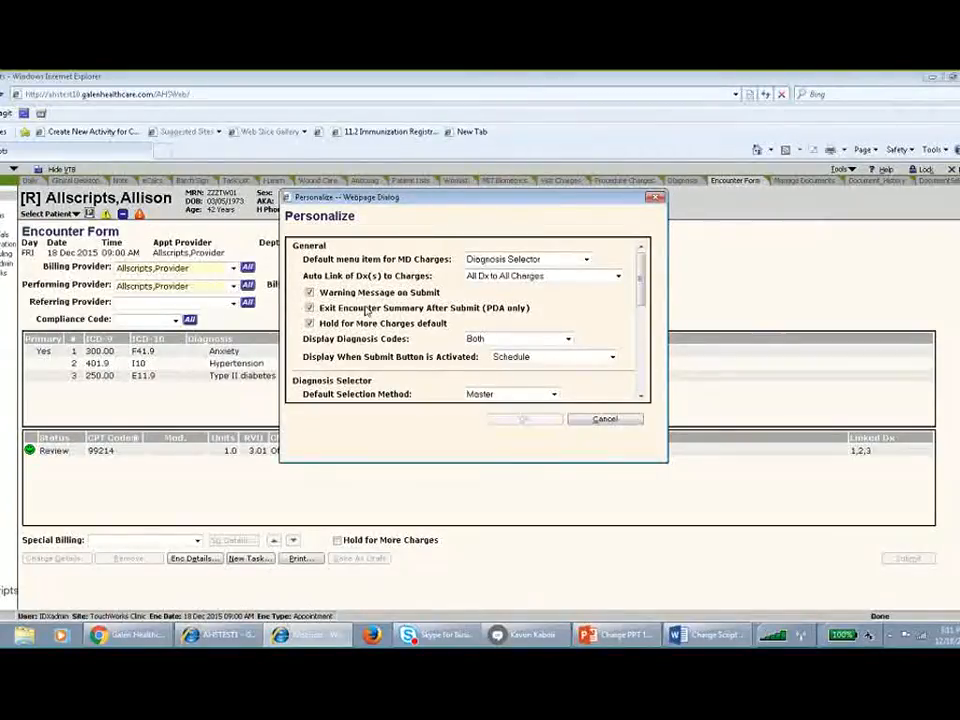
Review the options for auto-linking diagnoses to charges and for the display after submitting, keeping Schedule for the latter.
left_click(549, 276)
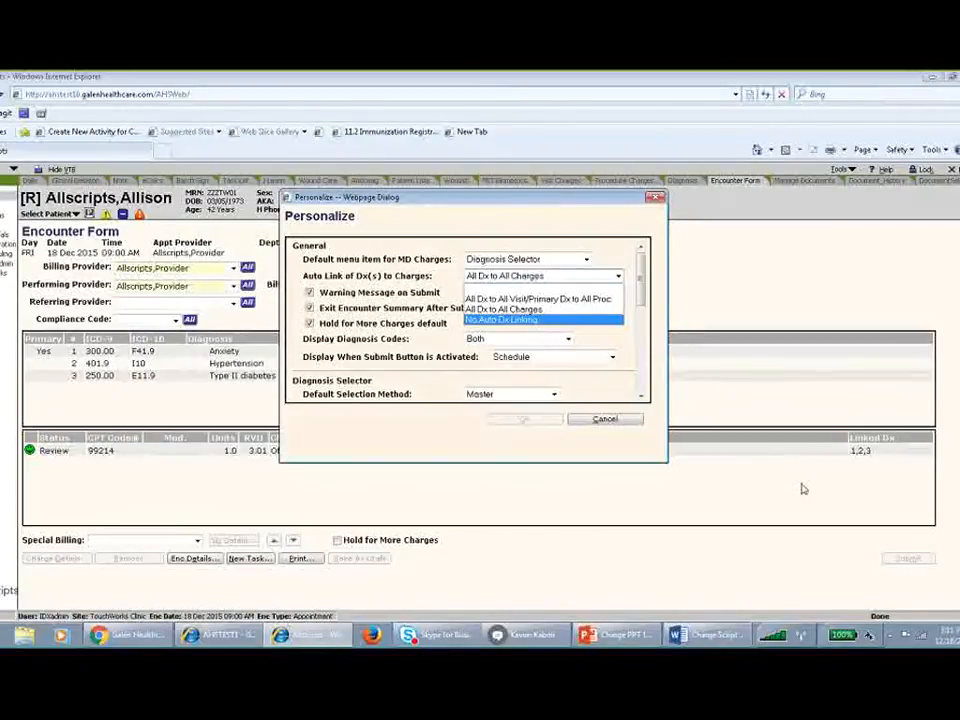
key("alt+Tab")
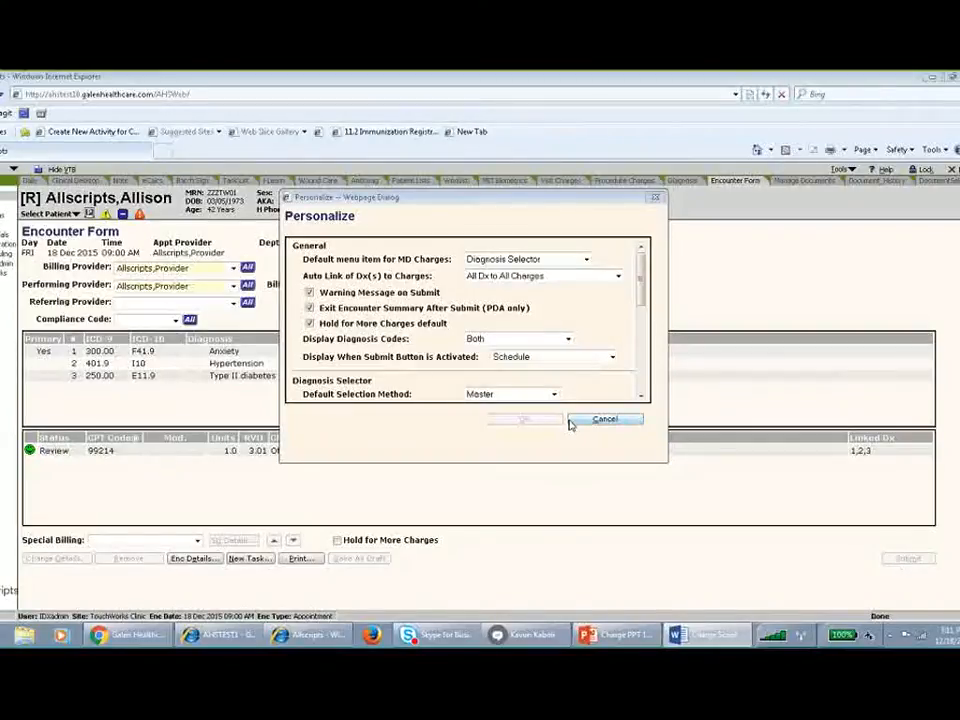
left_click(530, 363)
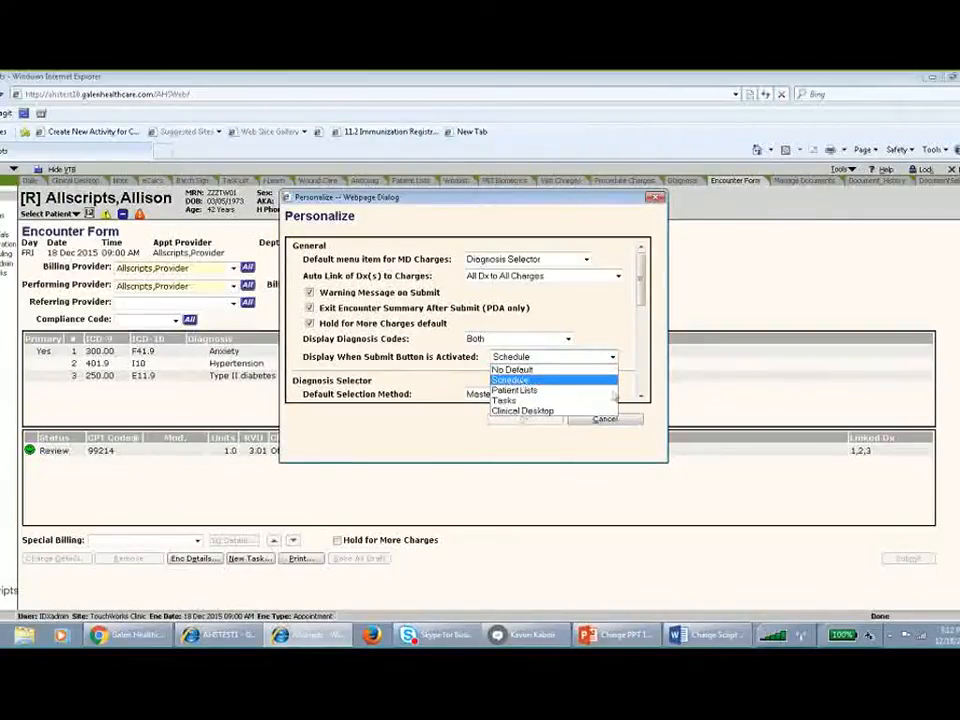
left_click(553, 380)
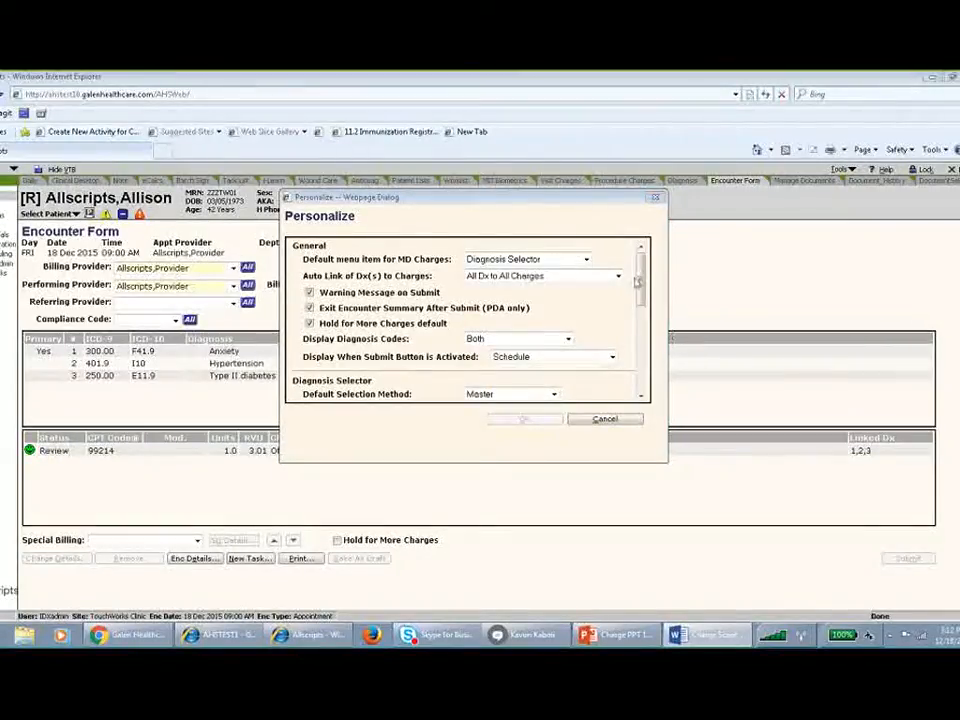
Review the Diagnosis Selector settings and the available choices for its default selection method.
left_click_drag(641, 275, 642, 318)
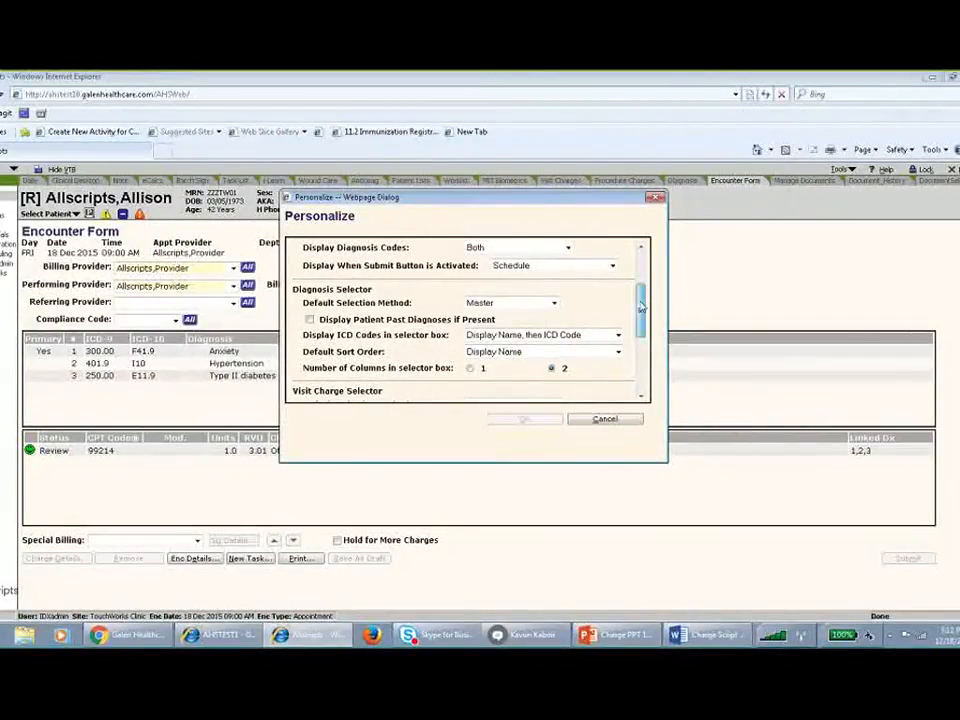
scroll(481, 250, "down", 1)
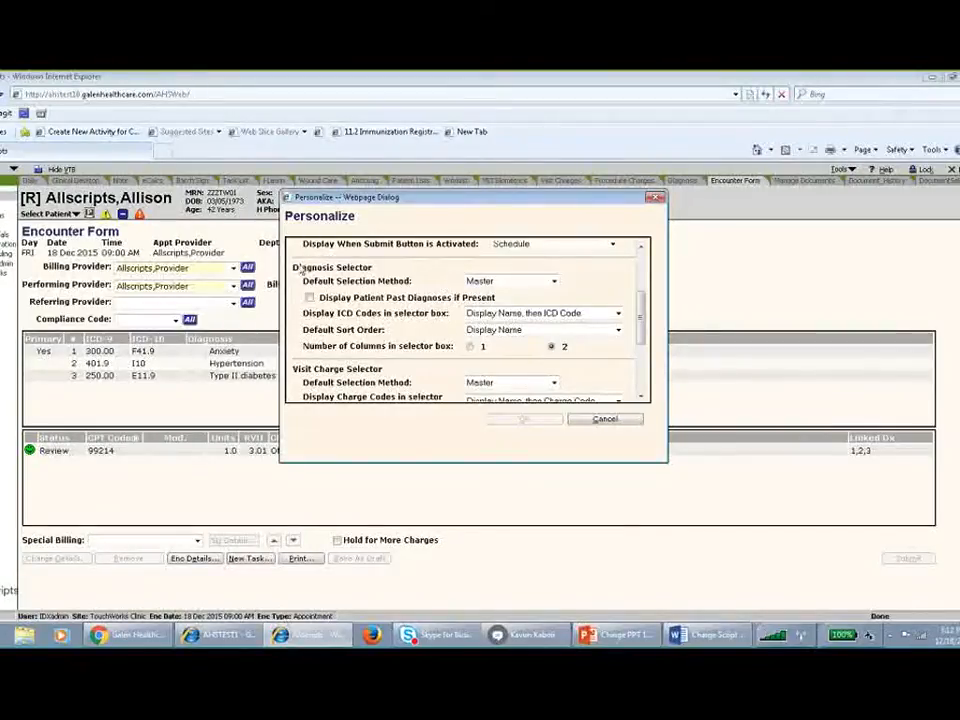
left_click(554, 281)
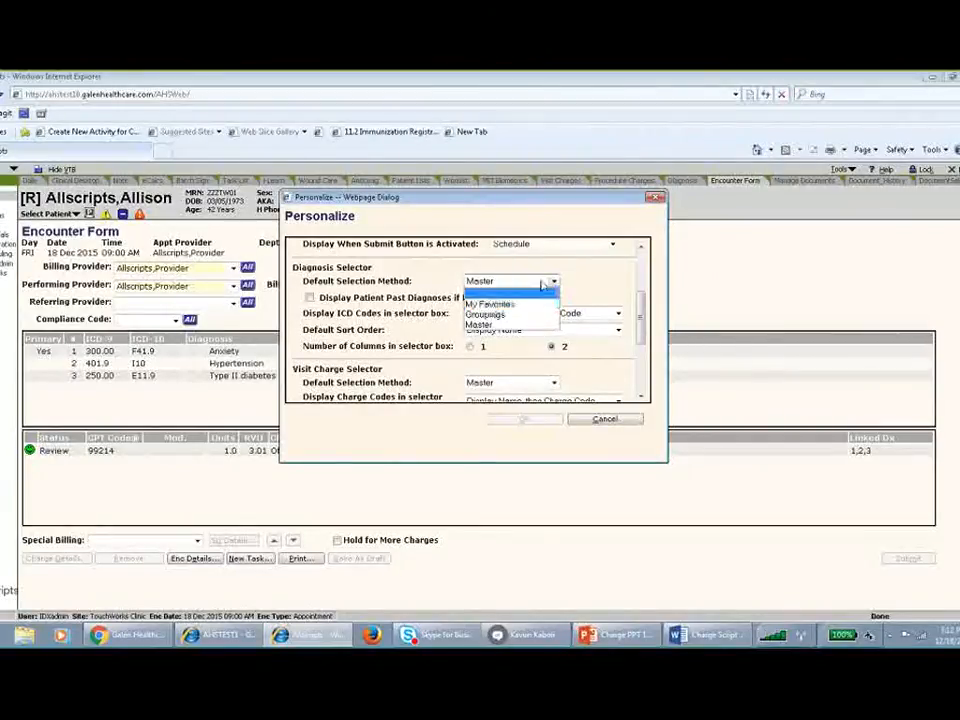
left_click(593, 265)
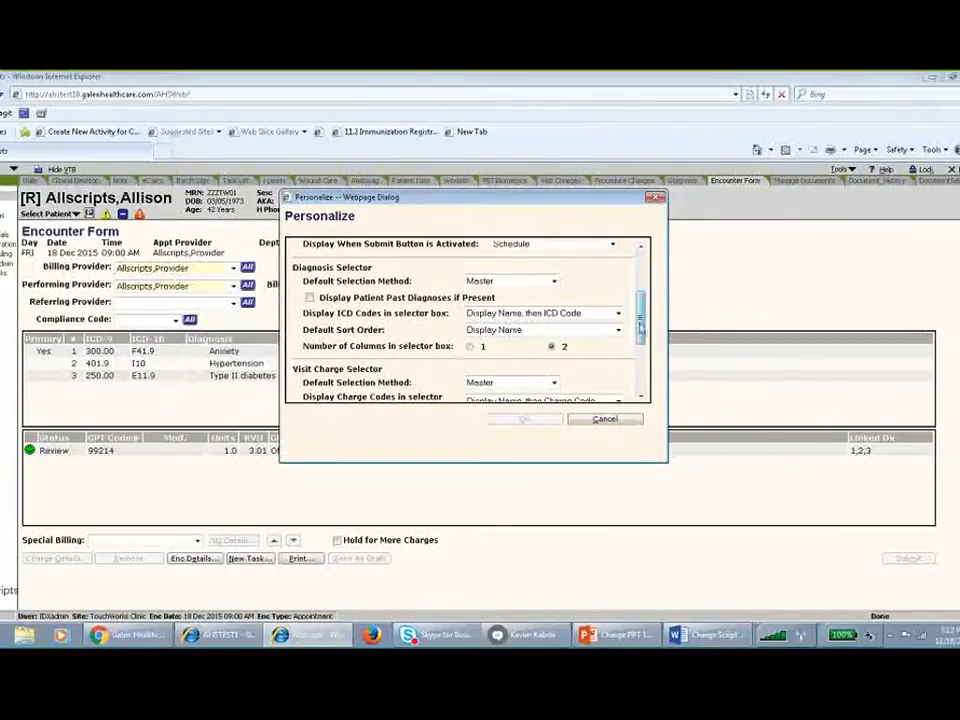
Review the Visit Charge Selector and Procedure Charge Selector settings, and close the personalization settings without saving.
scroll(462, 346, "down", 3)
left_click_drag(641, 358, 639, 387)
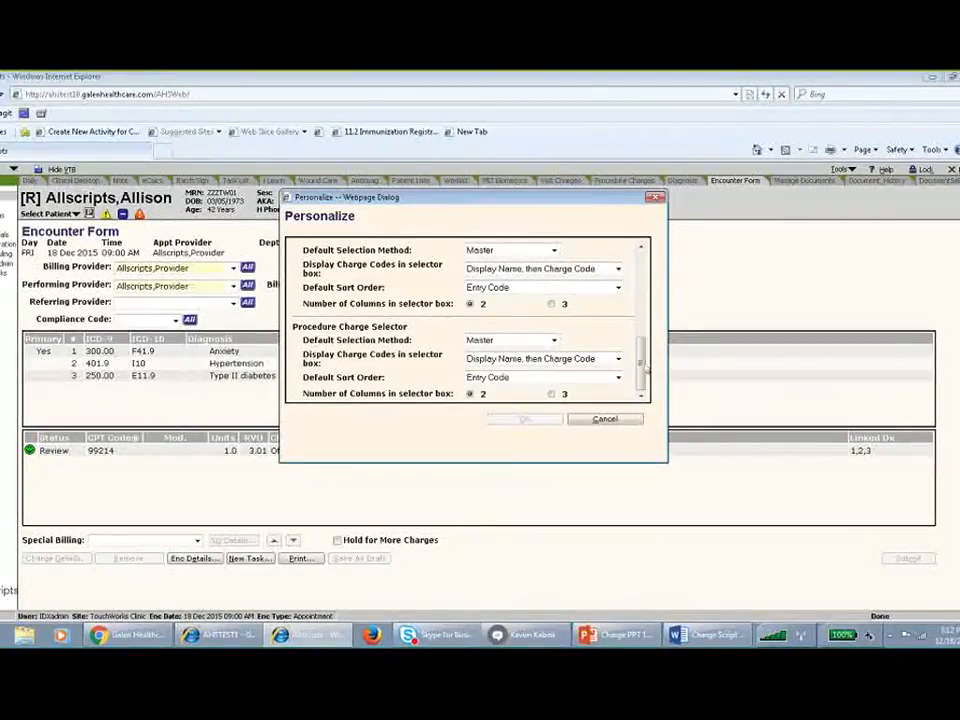
mouse_move(641, 382)
left_mouse_down()
mouse_move(641, 353)
mouse_move(640, 381)
left_mouse_up()
left_click(605, 419)
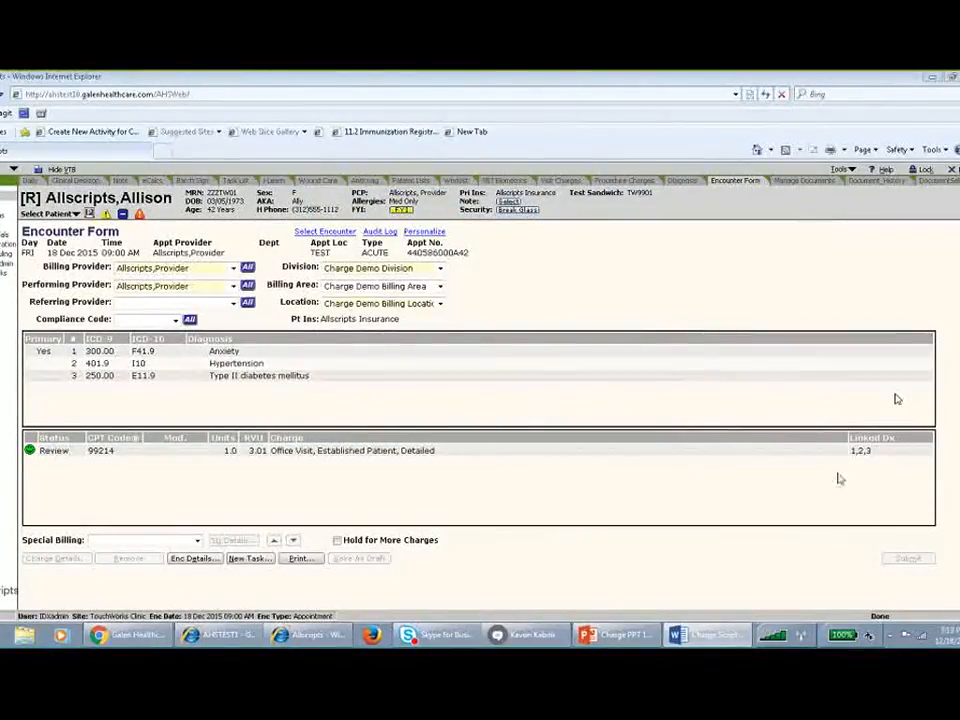
Switch to the PowerPoint presentation and start the slide show at "How We Implement Charge", showing the full slide instead of presenter view.
left_click(619, 640)
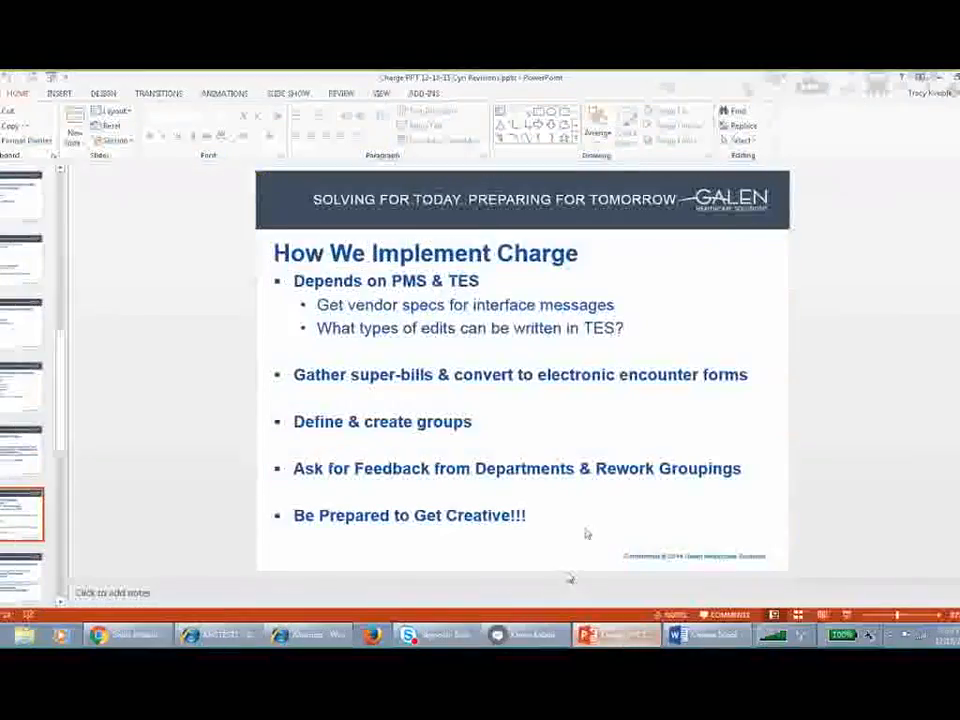
left_click(847, 615)
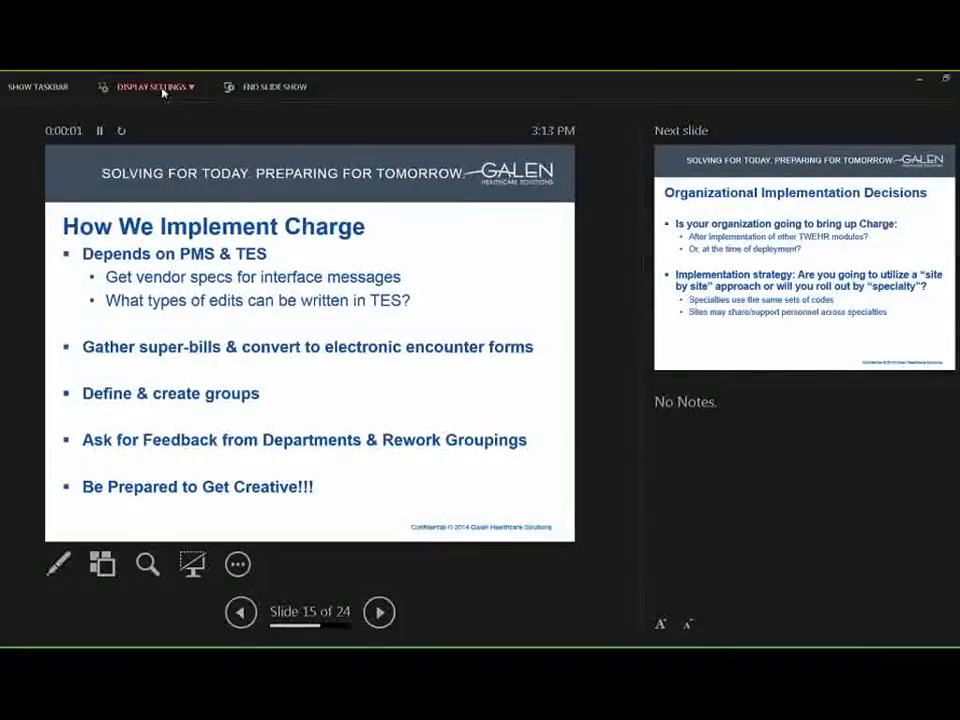
left_click(161, 91)
left_click(158, 120)
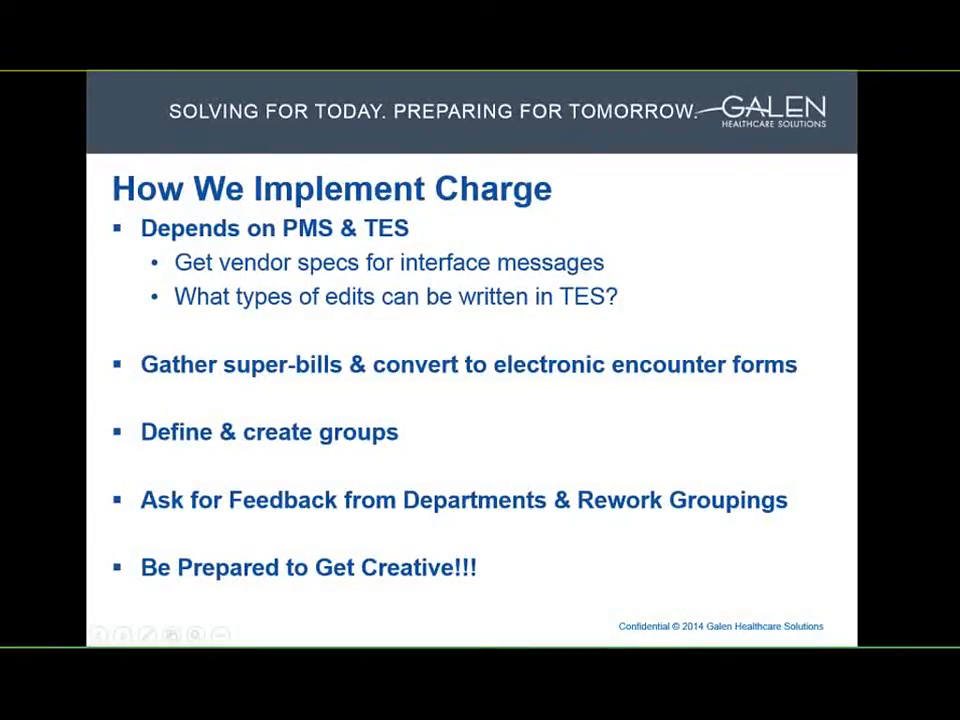
key("alt+Tab")
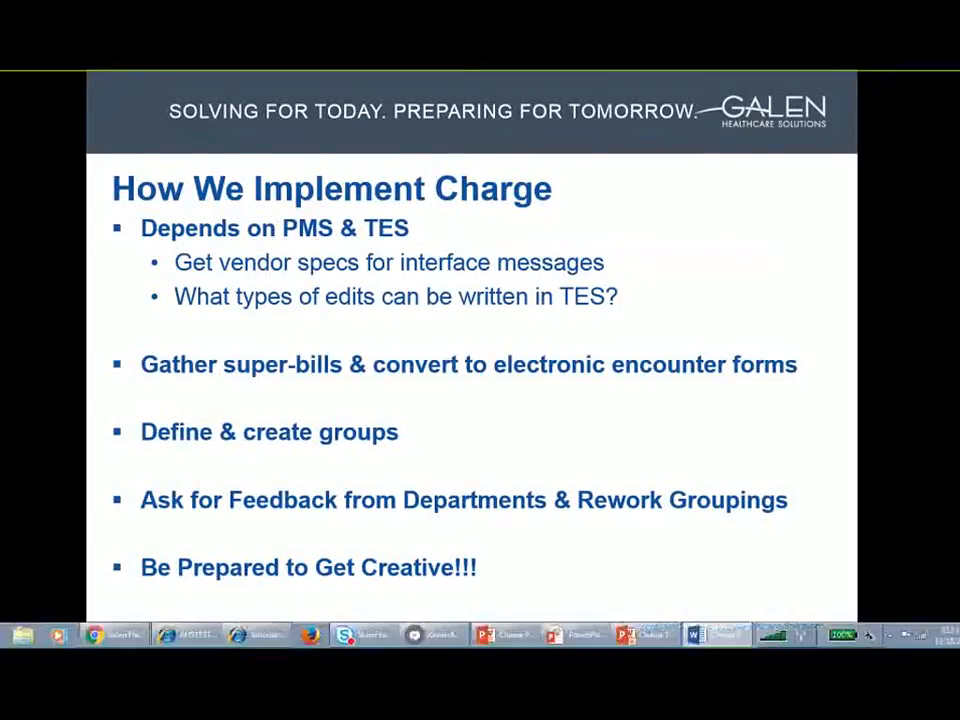